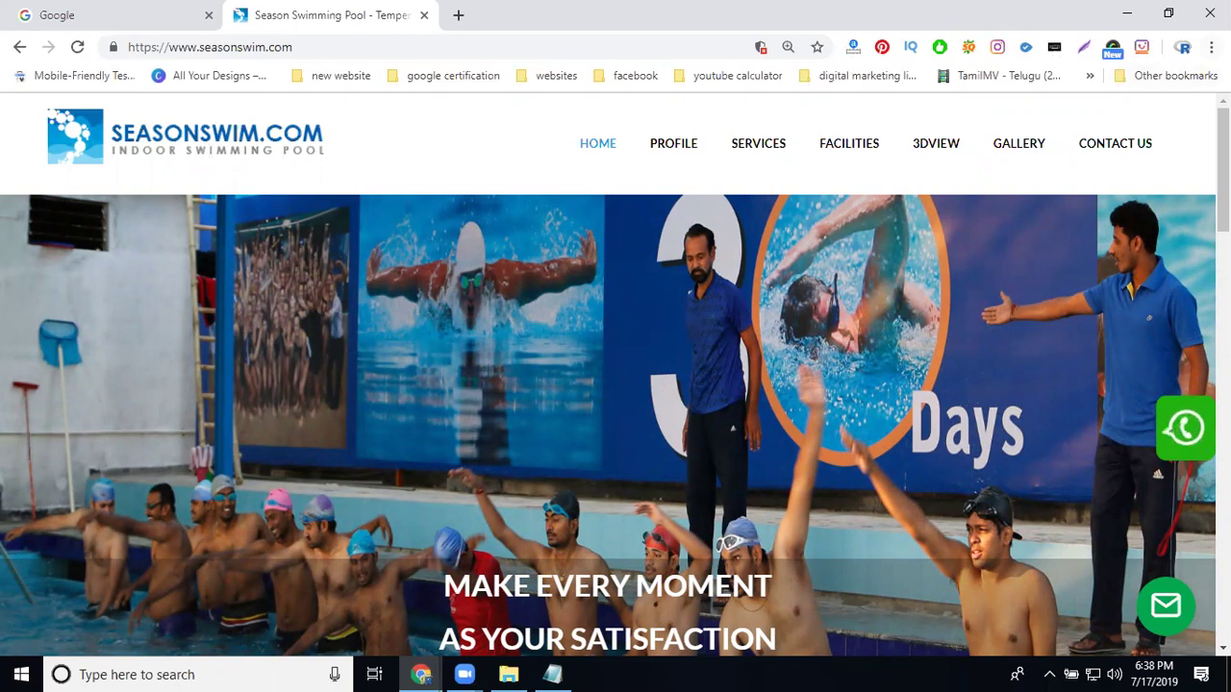
Open a new incognito window and load the Google homepage.
click(1106, 152)
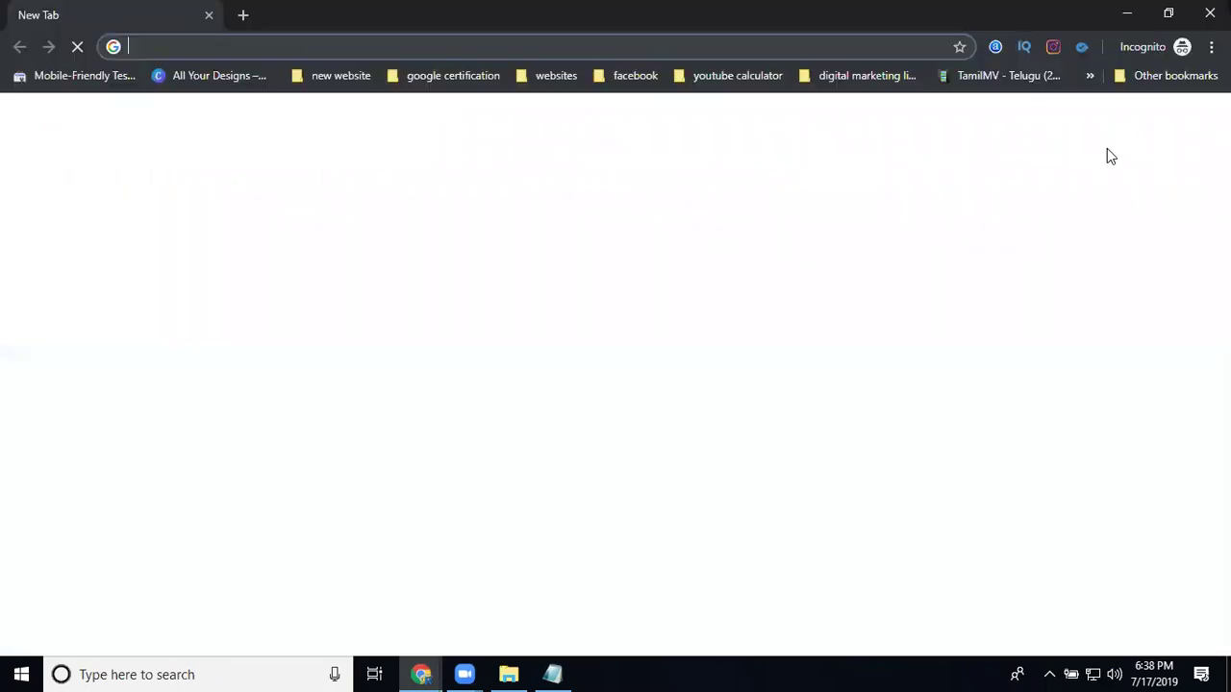
text(g)
key(Return)
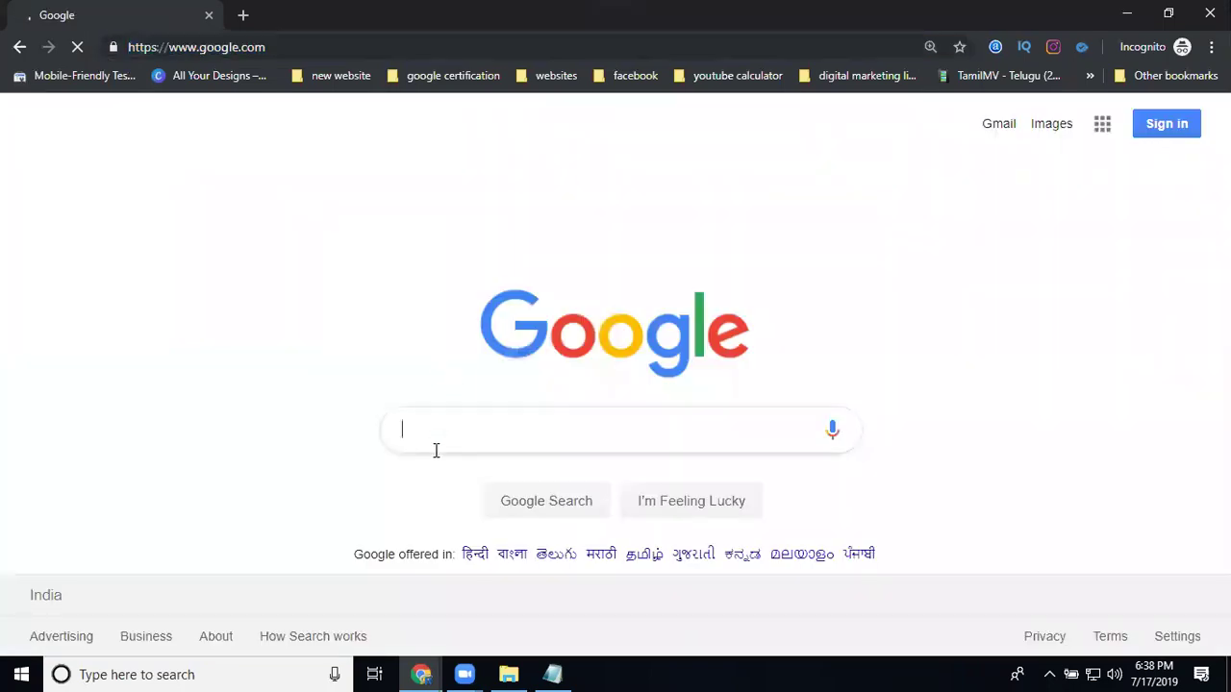
Minimize the seasonswim.com window so the incognito Google window shows.
mouse_move(420, 673)
click(231, 594)
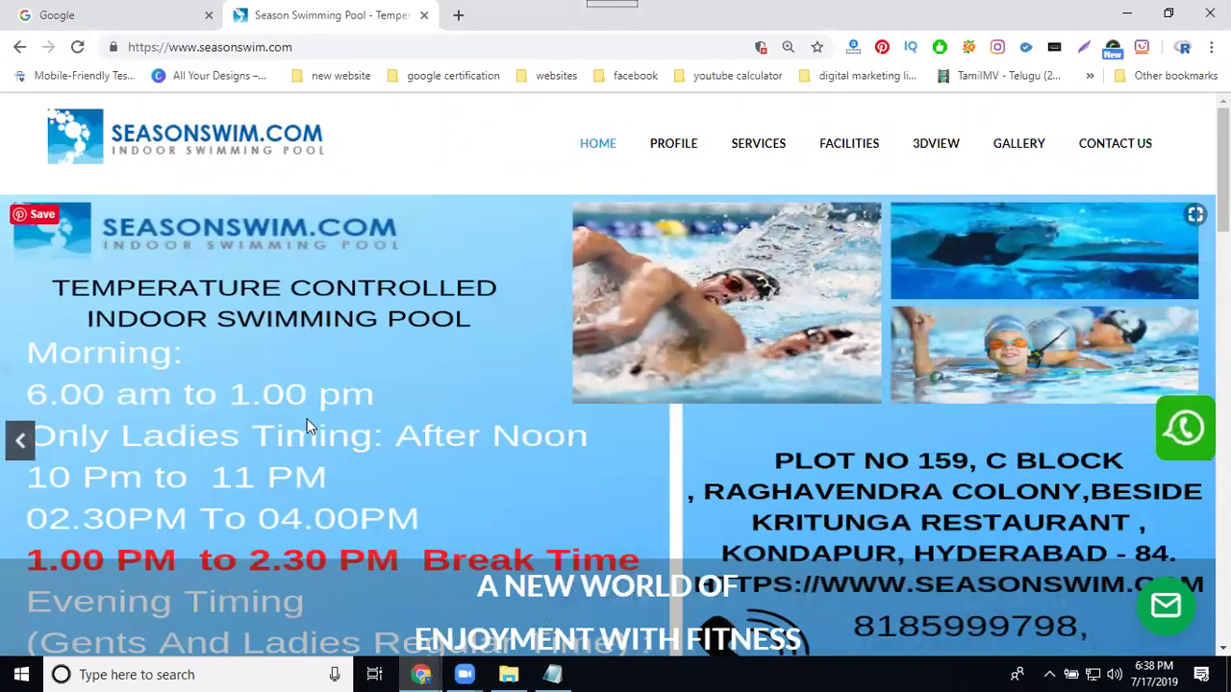
click(1127, 13)
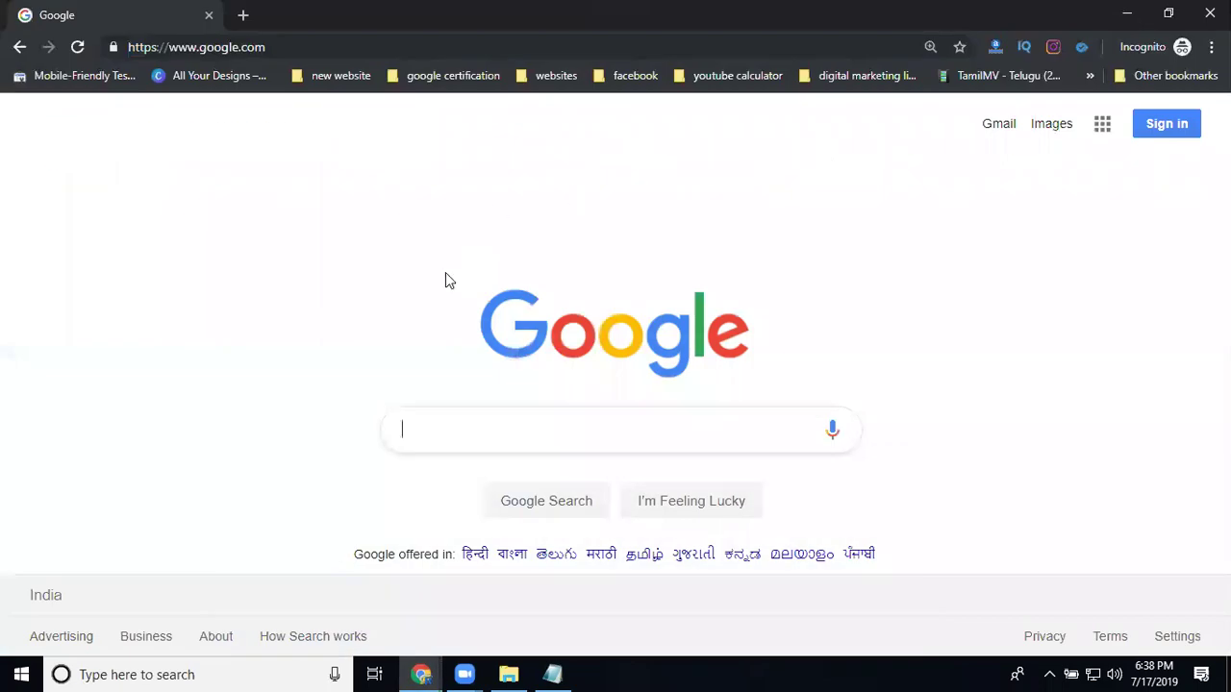
Search Google for 'kids indoor swimming pool kondapur' and scroll to the seasonswim.com results.
text(kids)
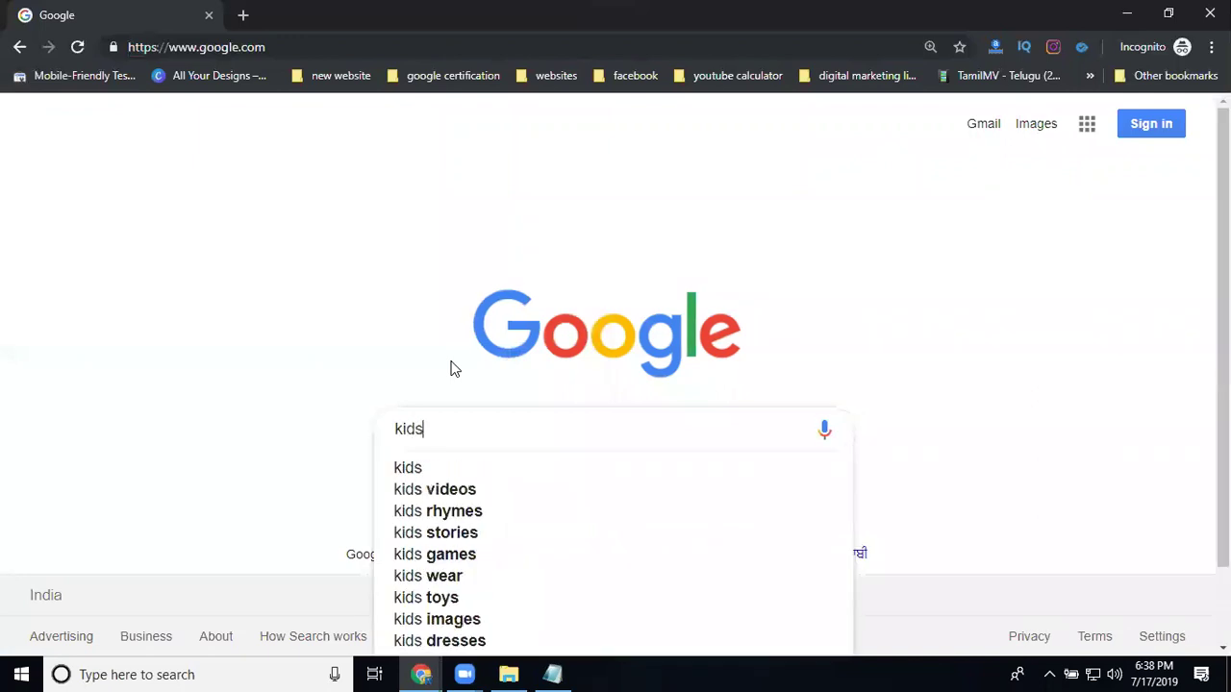
text( indoor sw)
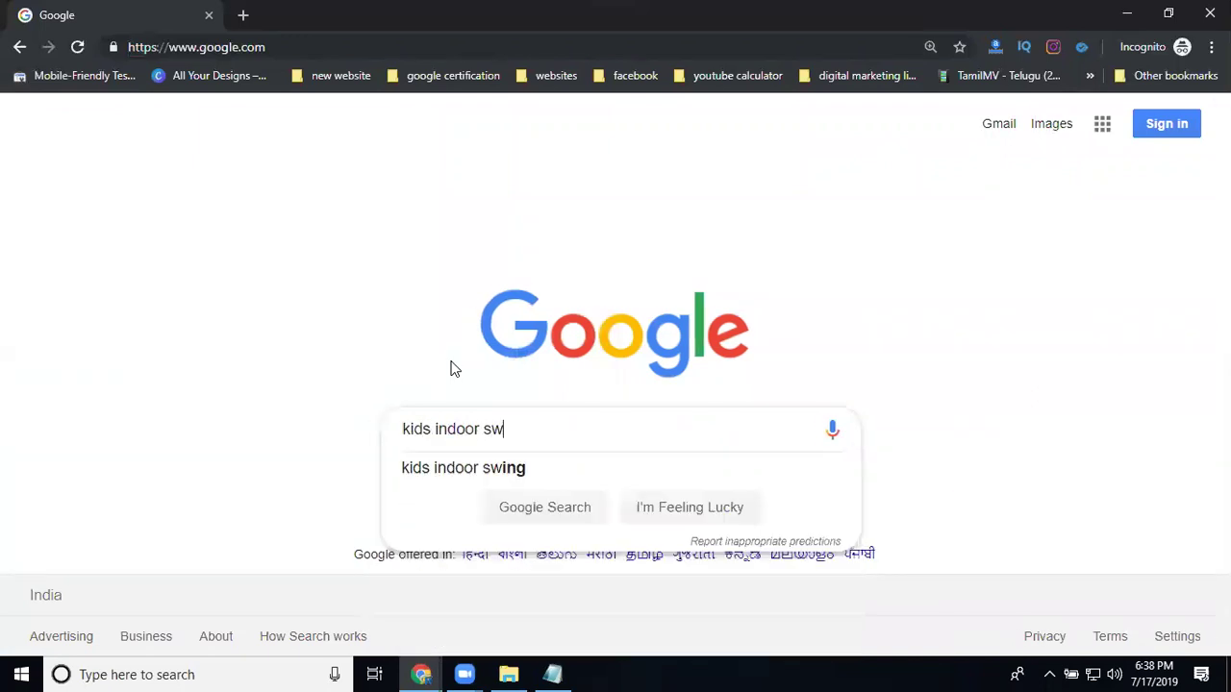
text(imming poo)
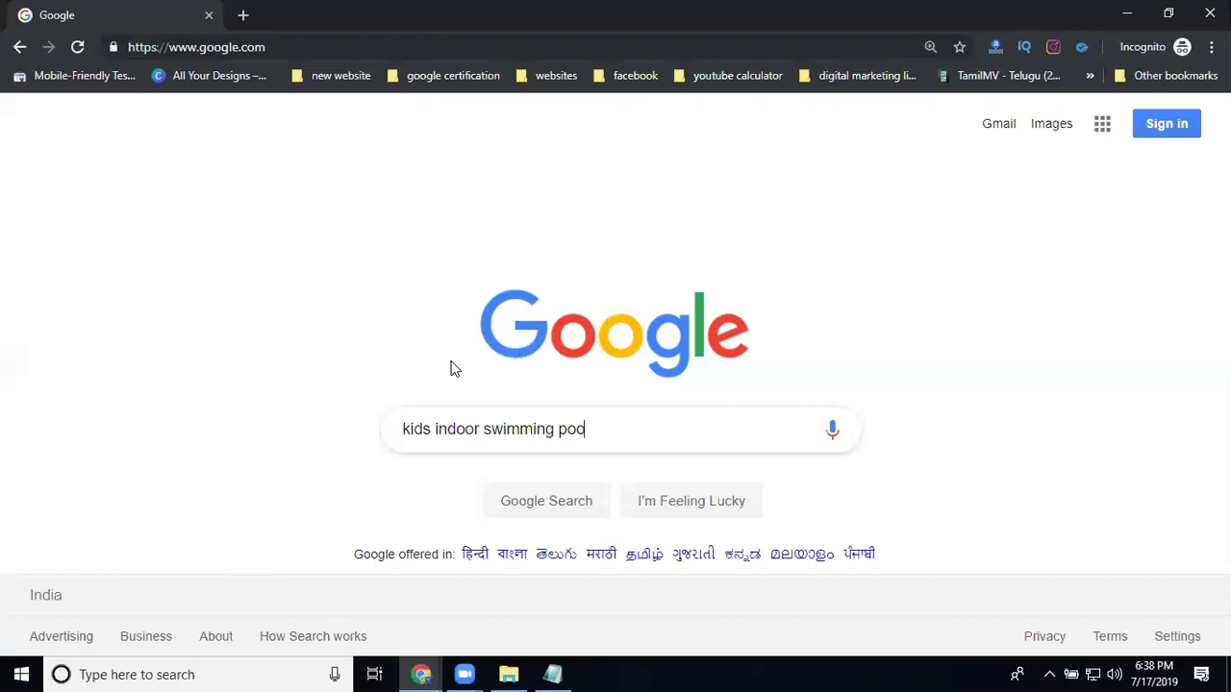
text(l kondapur)
key(Return)
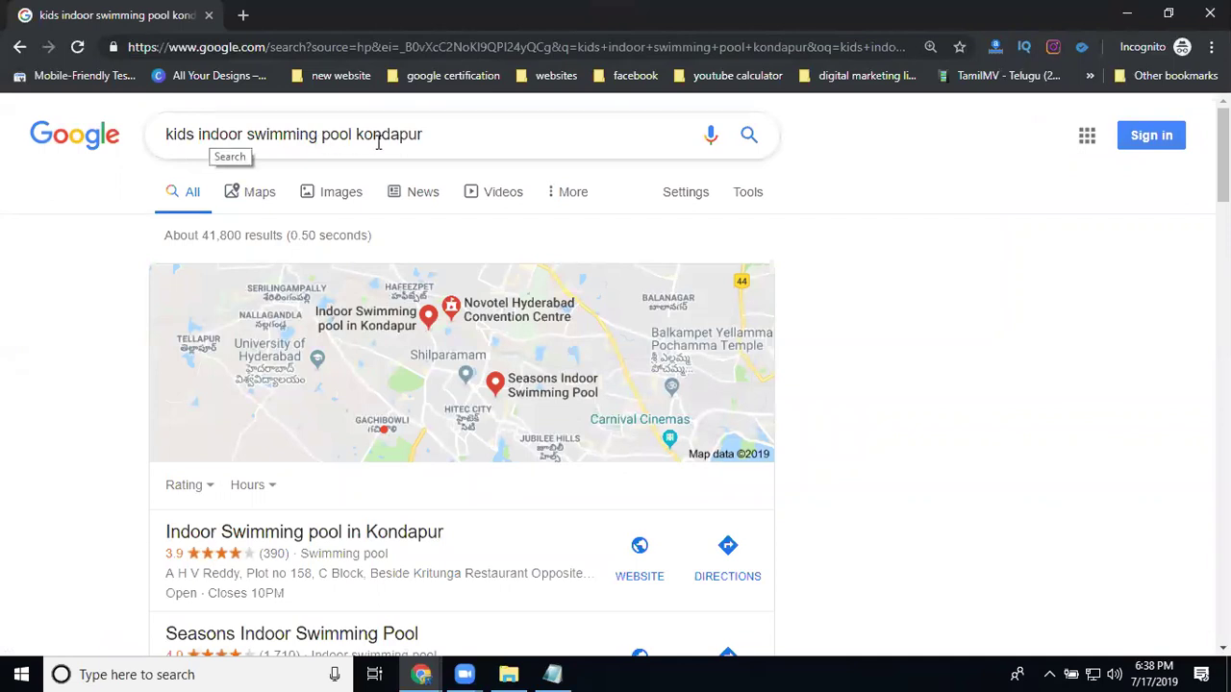
scroll(372, 248, down, 5)
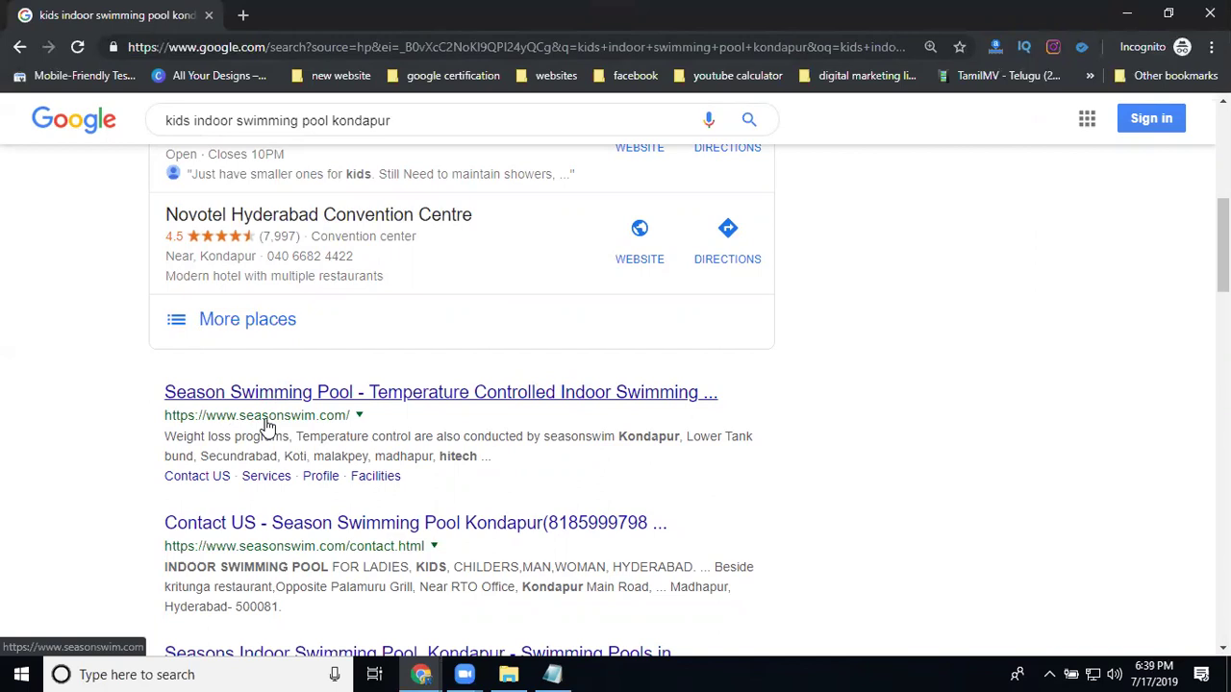
Change the query to 'ladies indoor swimming pool kondapur' and review the results.
double_click(176, 118)
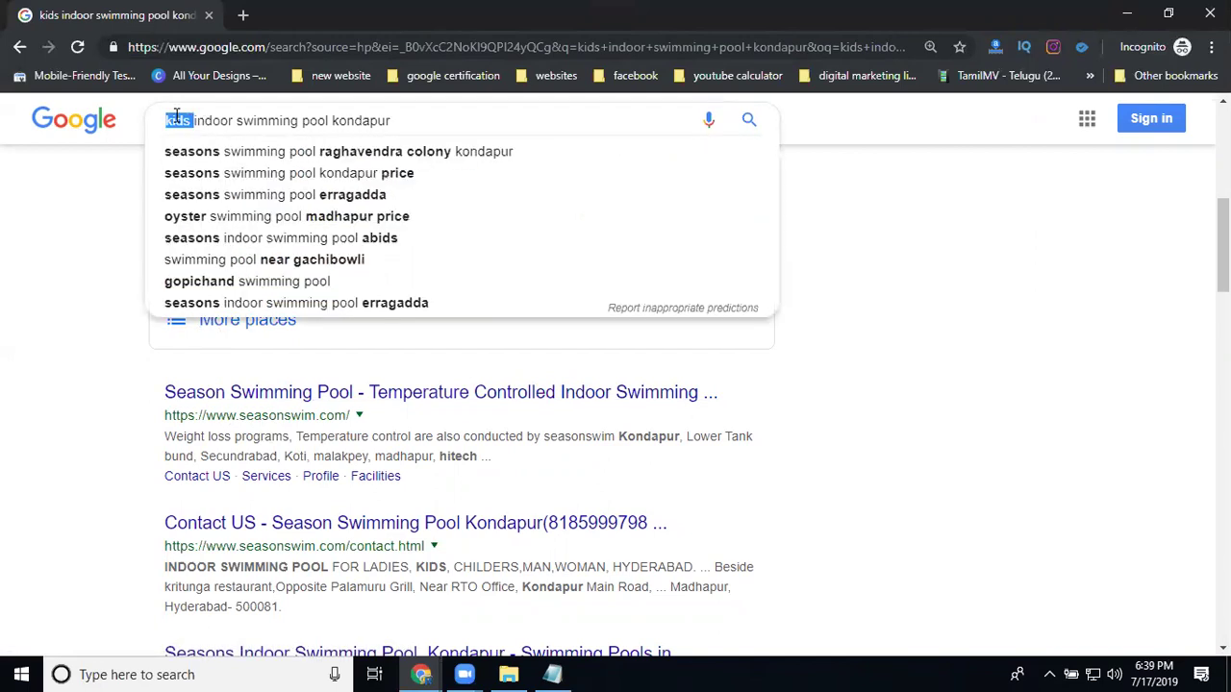
text(ladies)
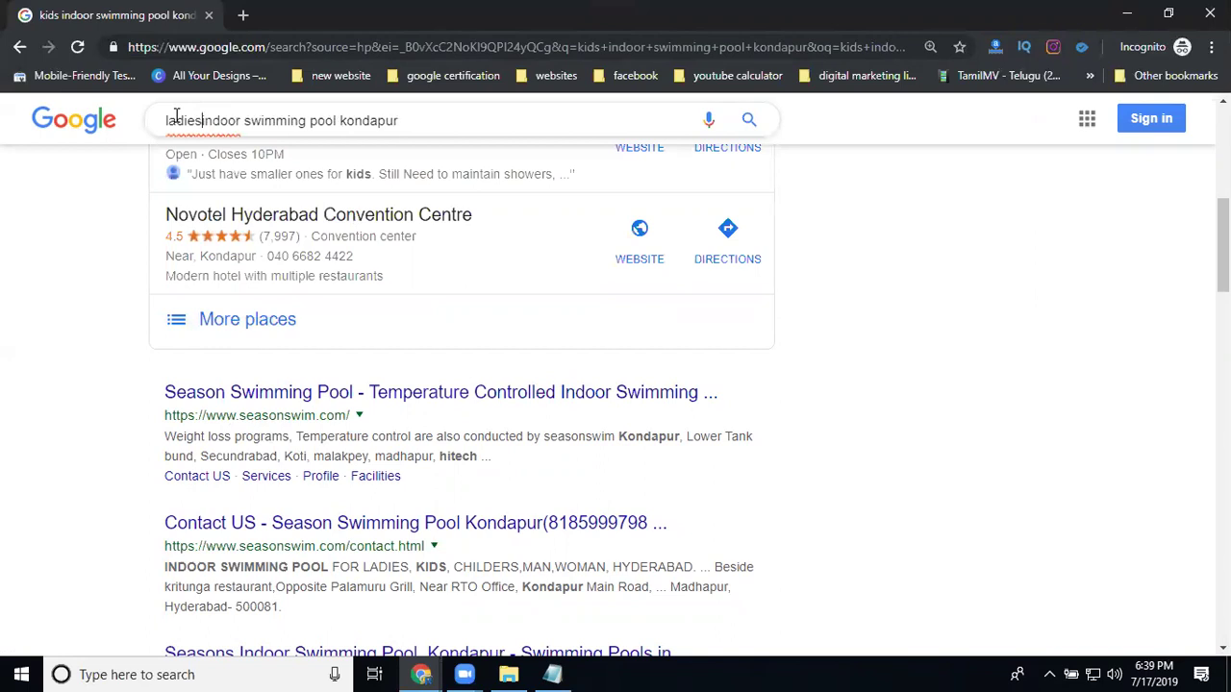
key(Return)
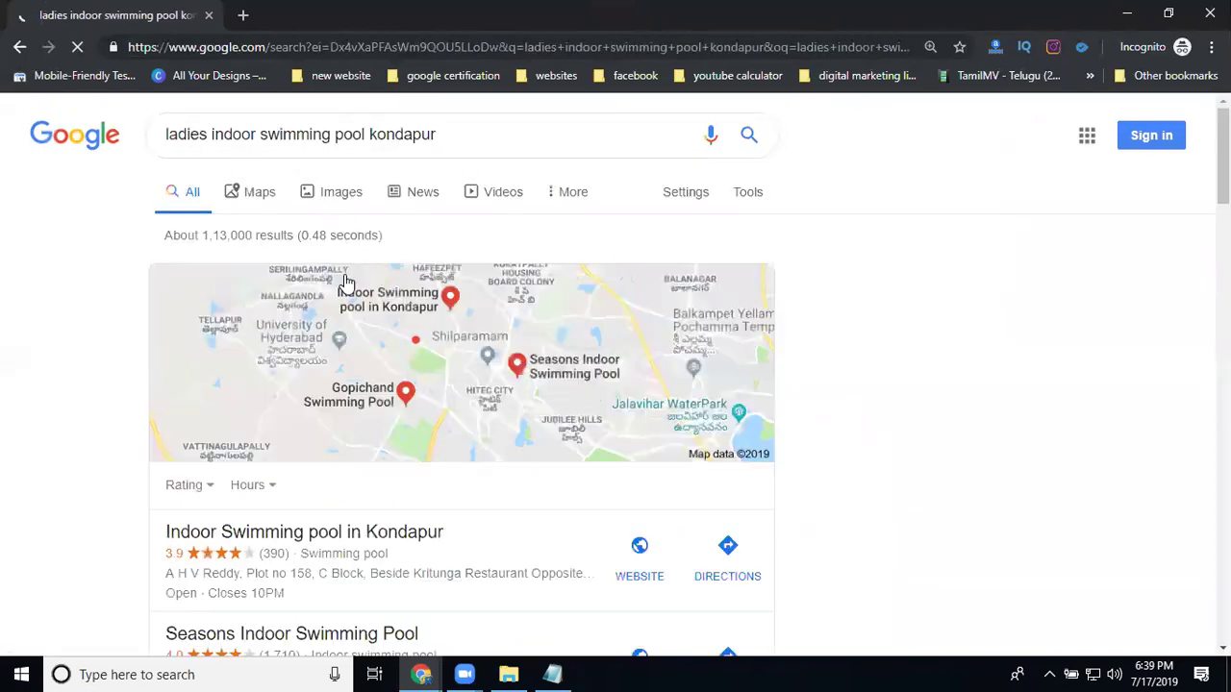
scroll(344, 279, down, 3)
scroll(346, 282, down, 3)
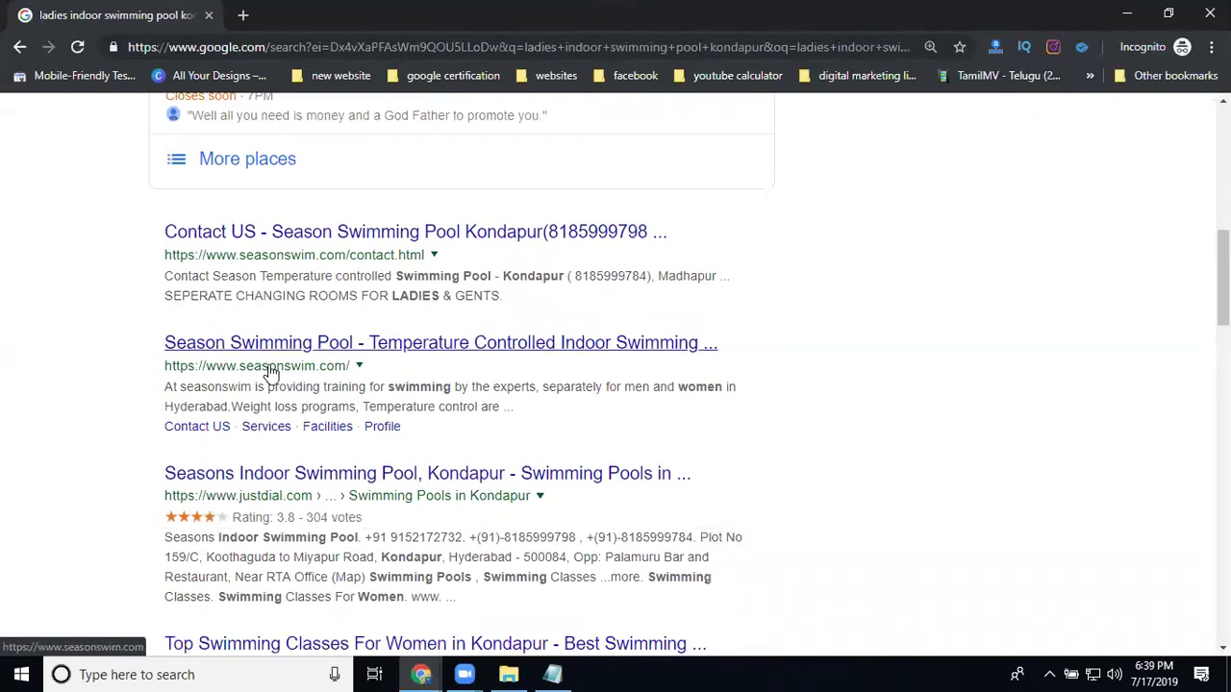
scroll(269, 374, up, 6)
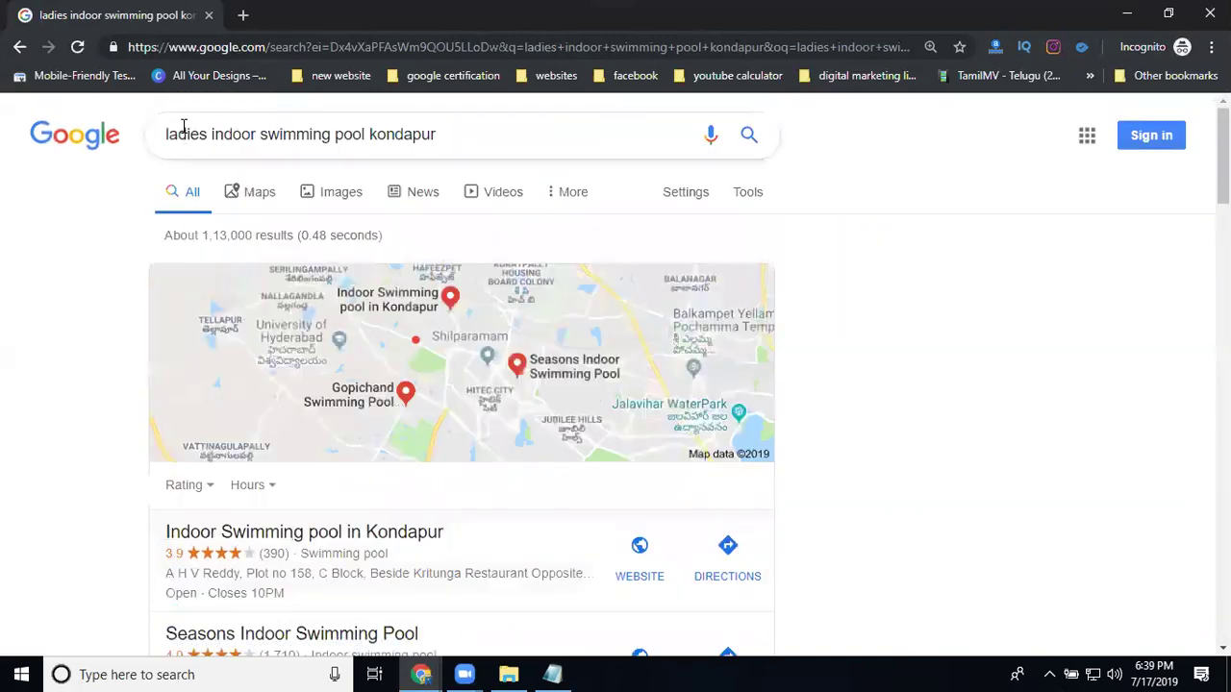
Change the query to 'women indoor swimming pool kondapur' and review the results.
double_click(185, 133)
text(women)
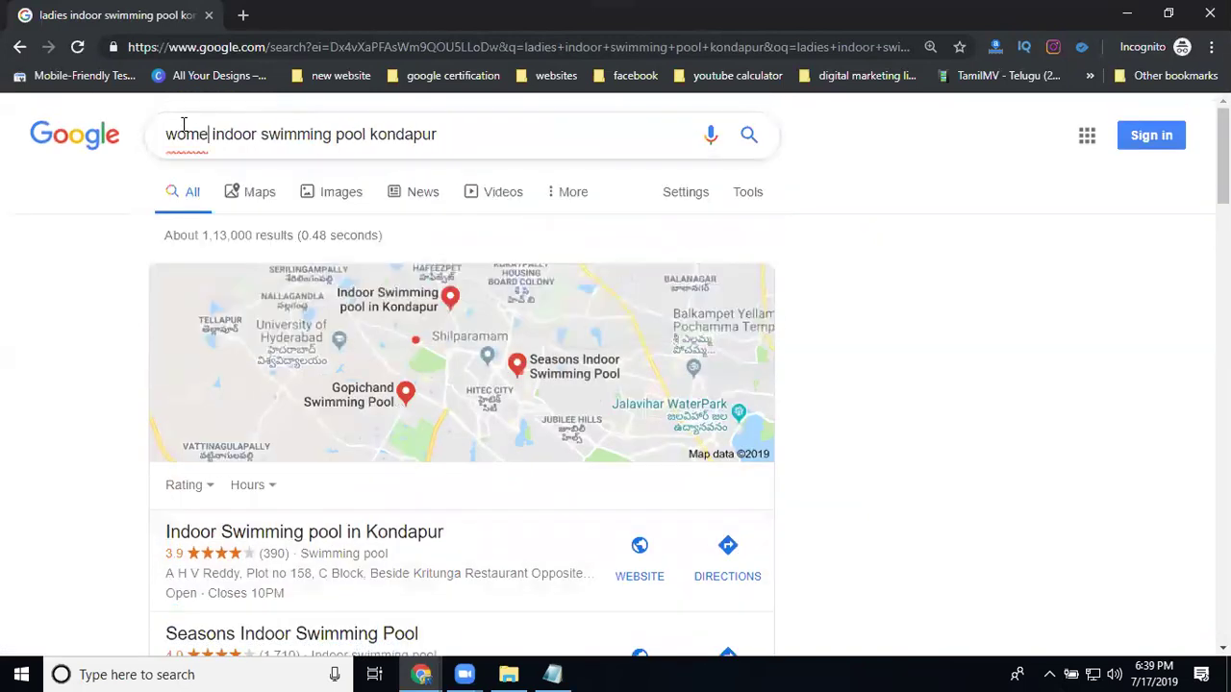
key(Return)
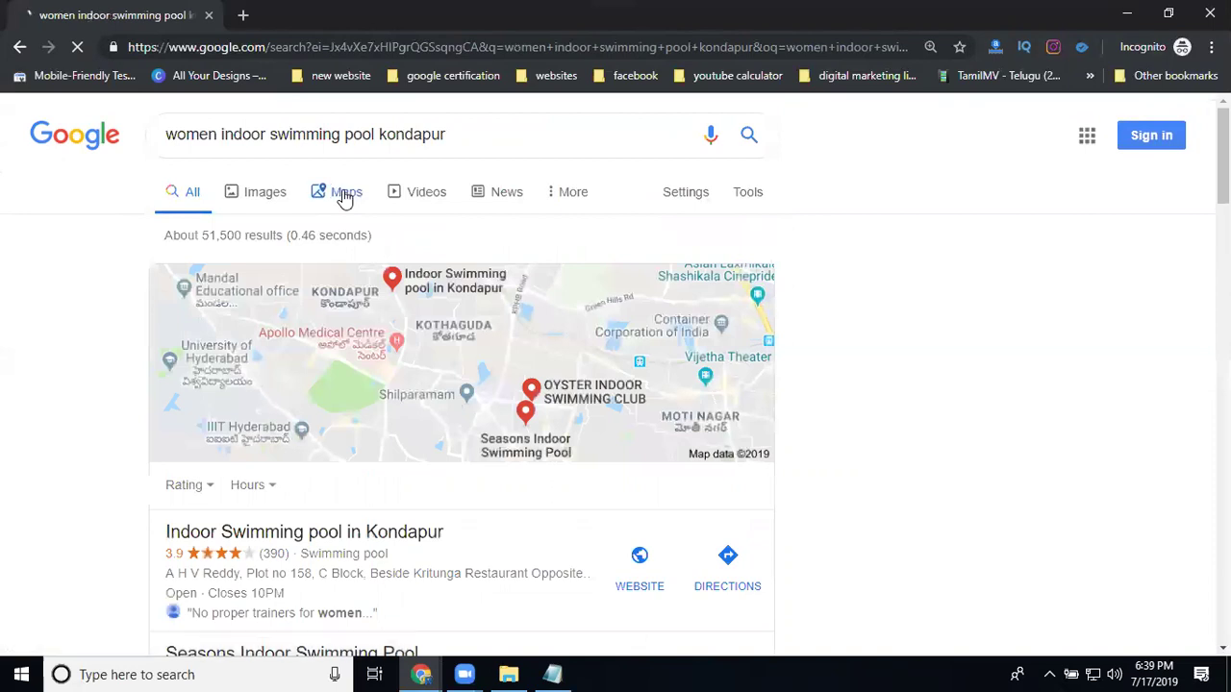
scroll(346, 202, down, 5)
scroll(348, 205, down, 2)
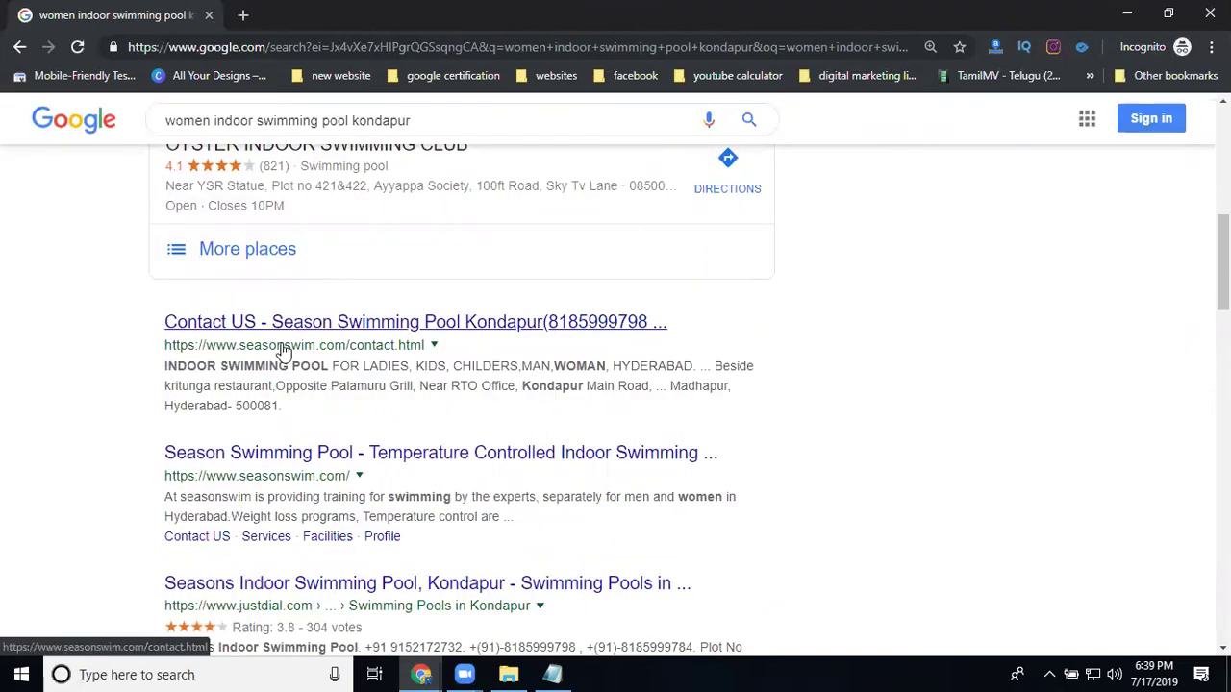
scroll(279, 351, up, 5)
Remove 'indoor' and search 'women swimming pool kondapur', scanning the results.
double_click(232, 121)
key(BackSpace)
key(Return)
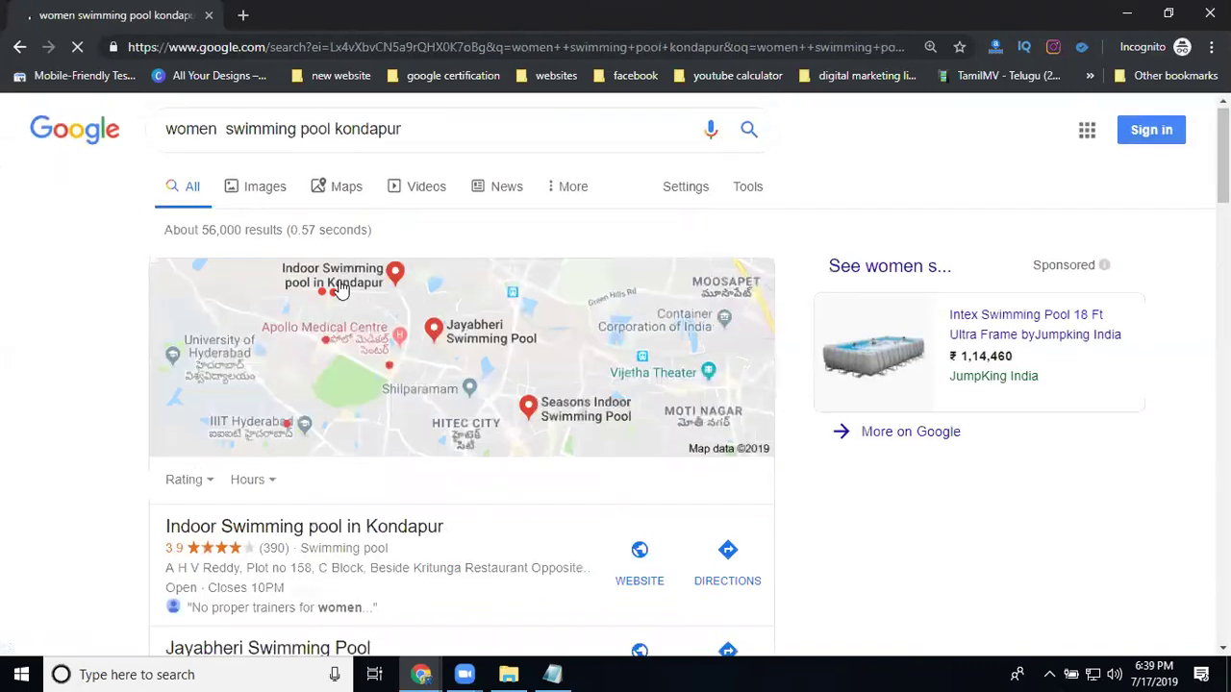
scroll(341, 290, down, 7)
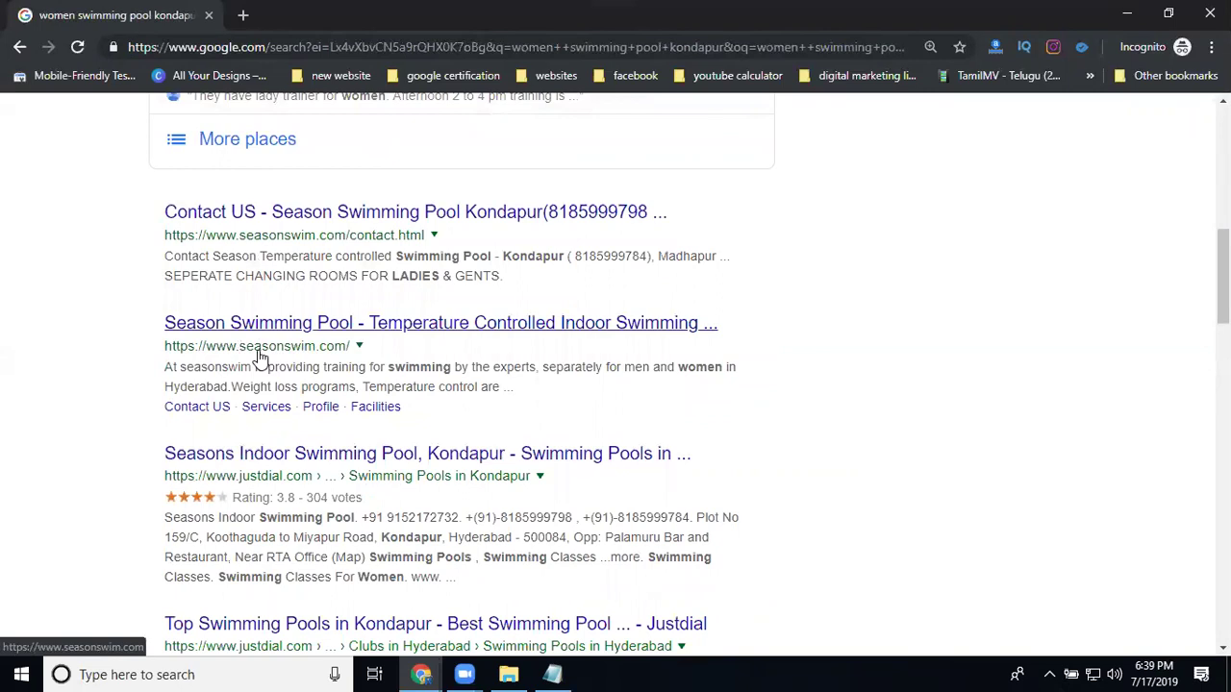
scroll(257, 356, up, 8)
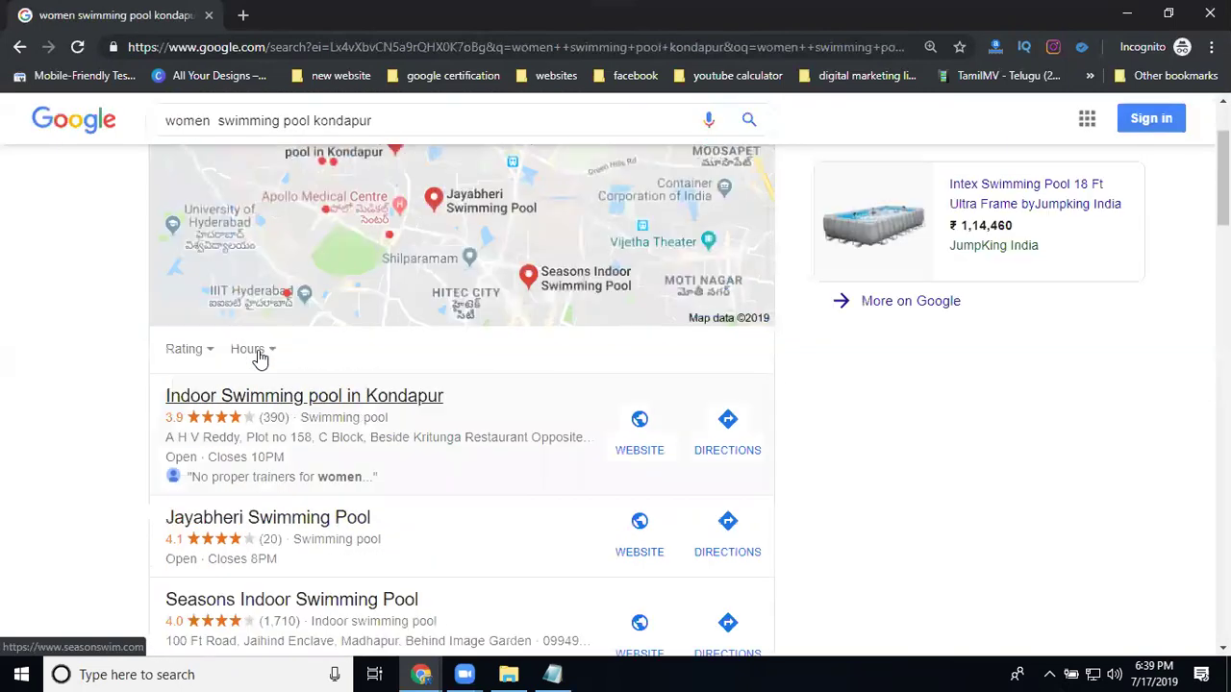
Search 'gents swimming pool kondapur' and scan the results.
double_click(197, 135)
text(gents)
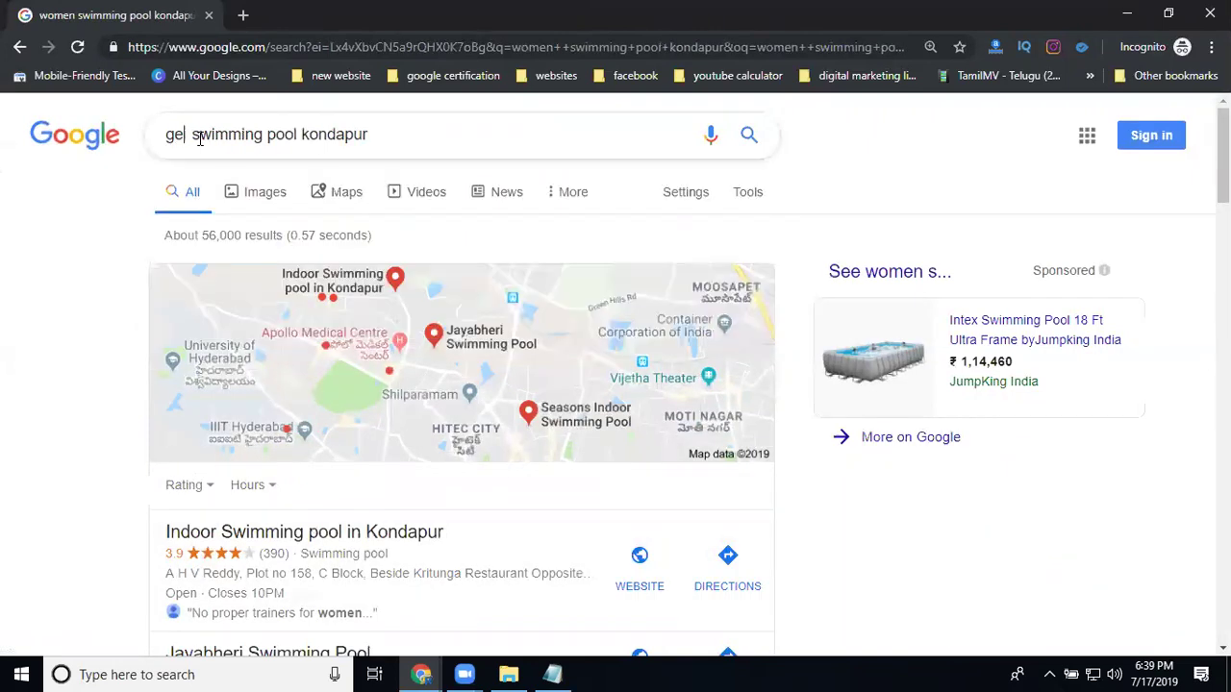
key(Return)
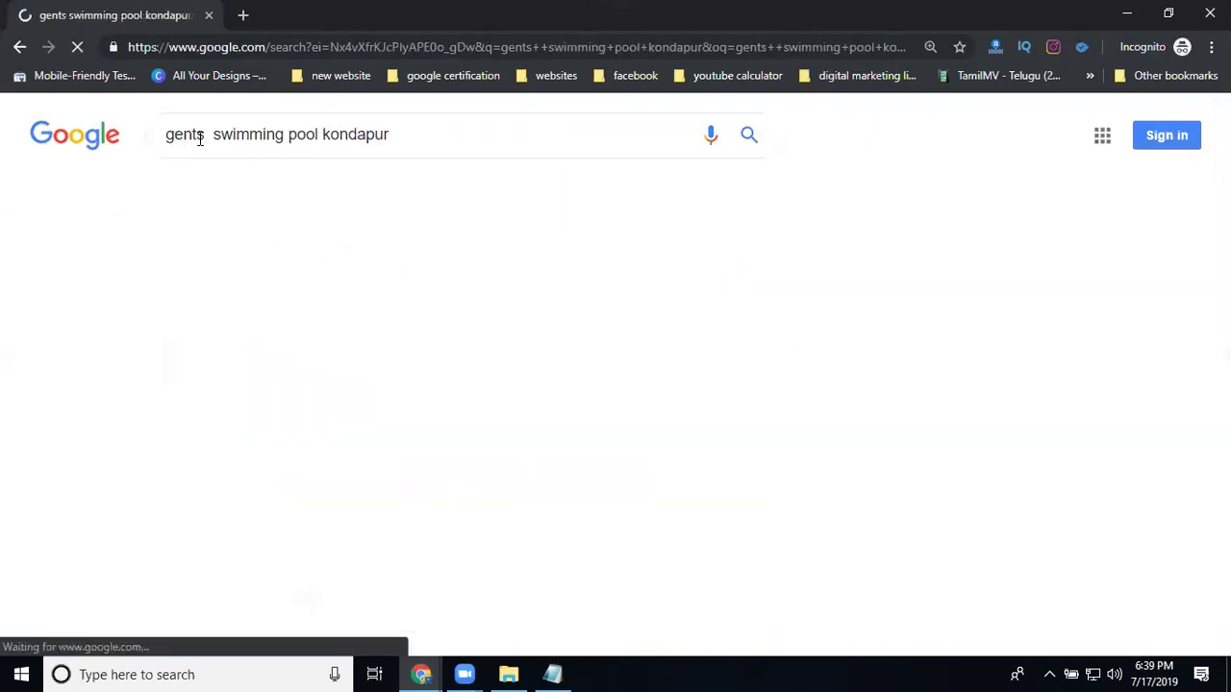
scroll(268, 202, down, 5)
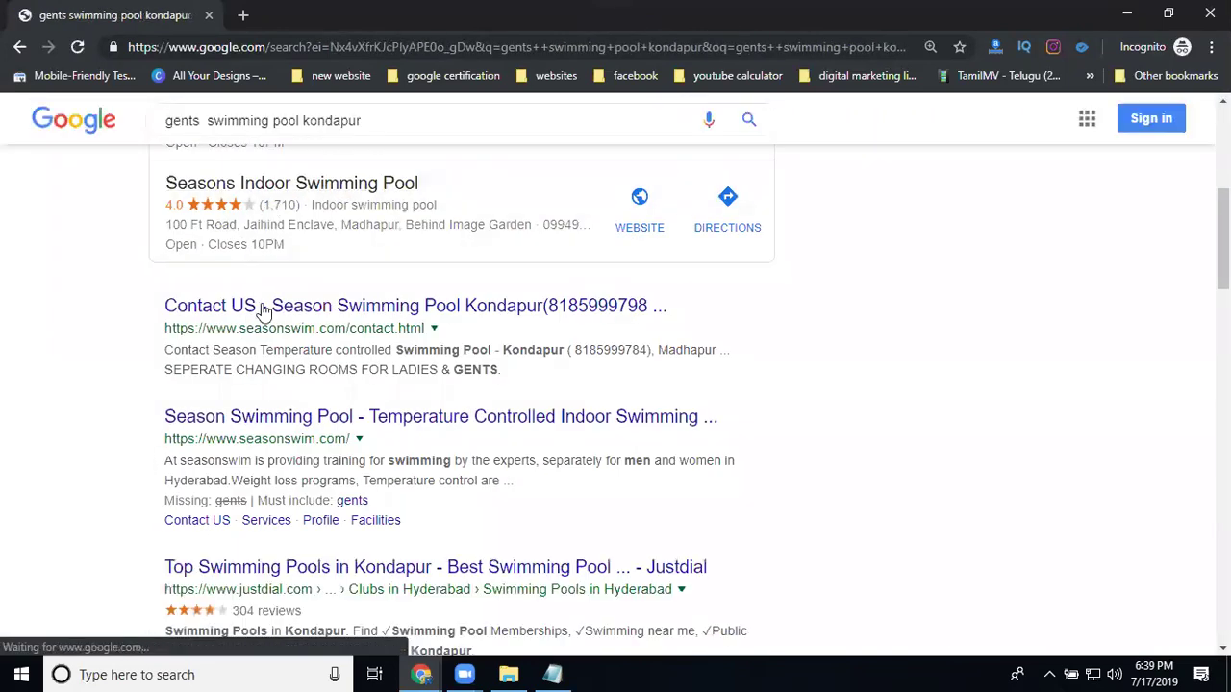
scroll(275, 338, up, 5)
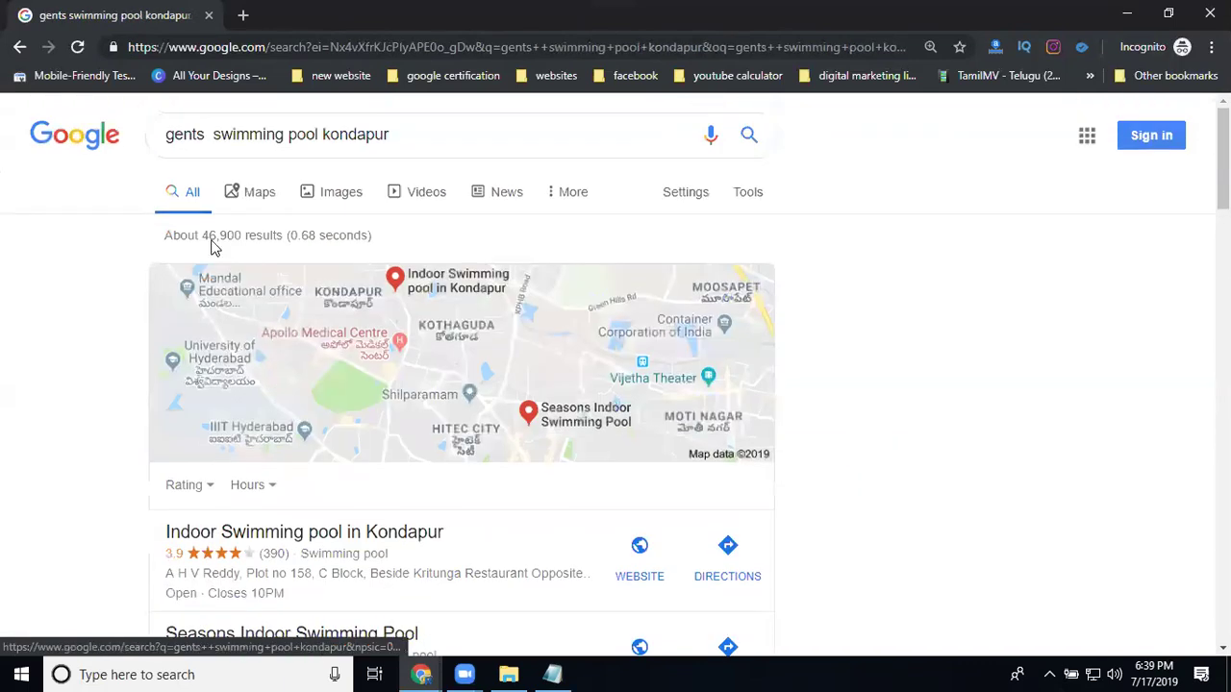
Change the query to 'boys swimming pool kondapur' and review the seasonswim.com results.
double_click(186, 134)
text(boys)
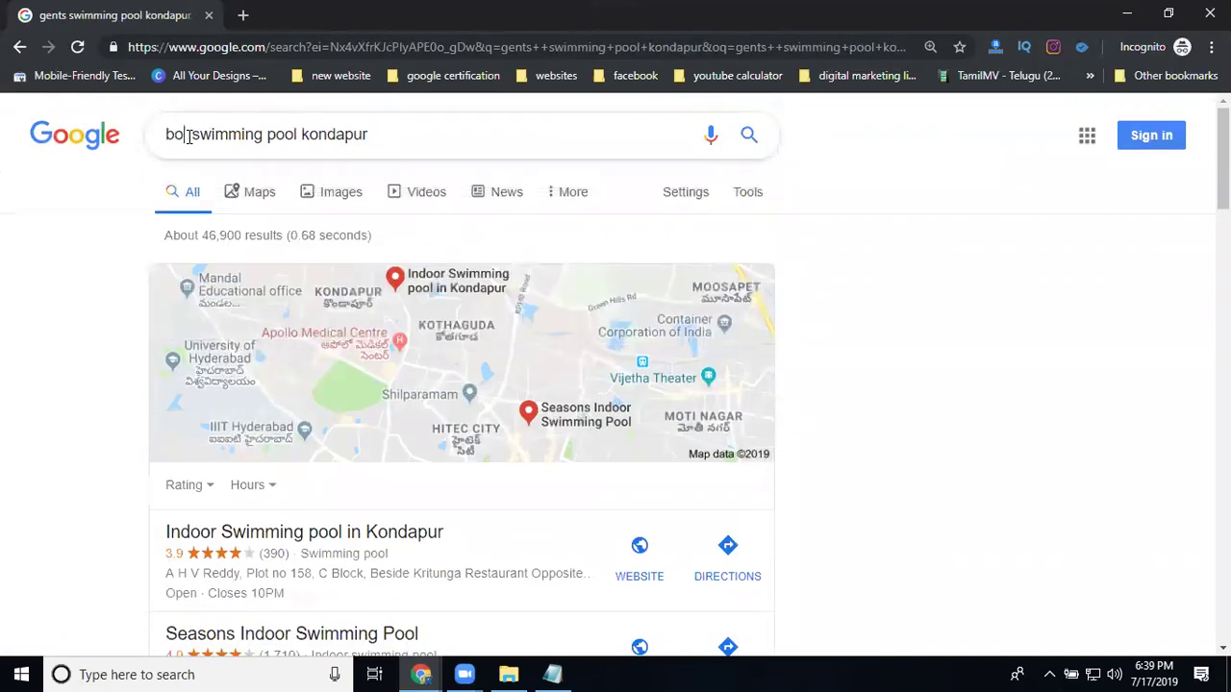
key(BackSpace)
key(Return)
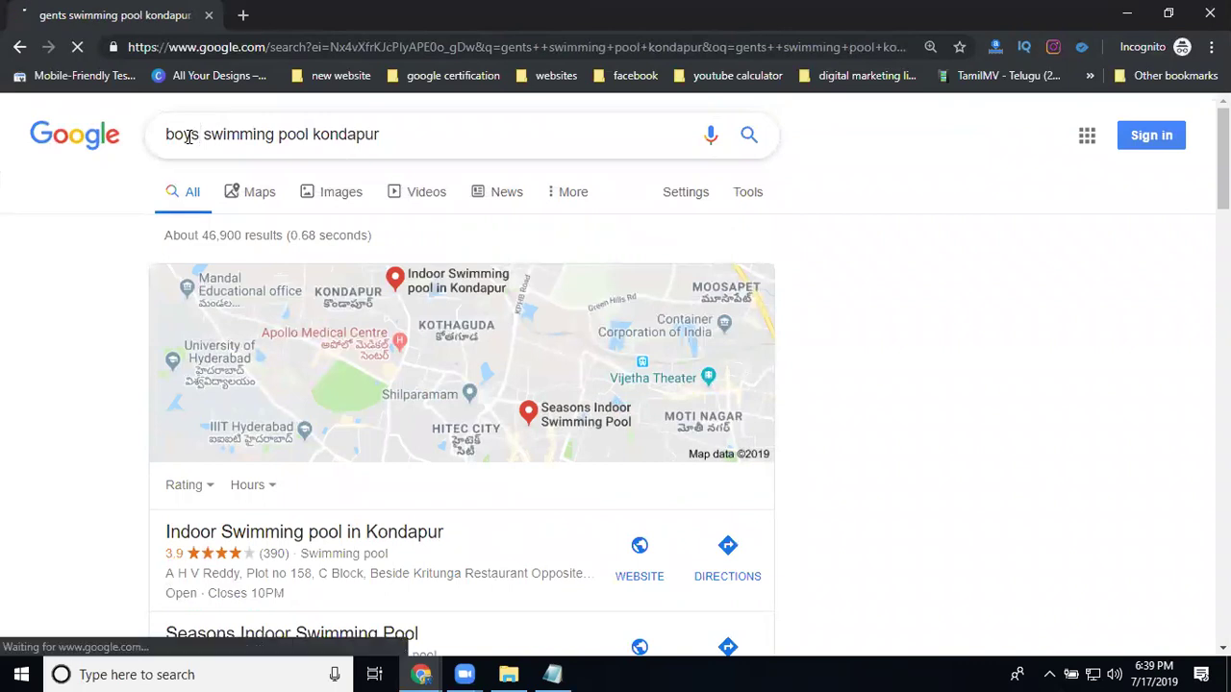
scroll(366, 302, down, 1)
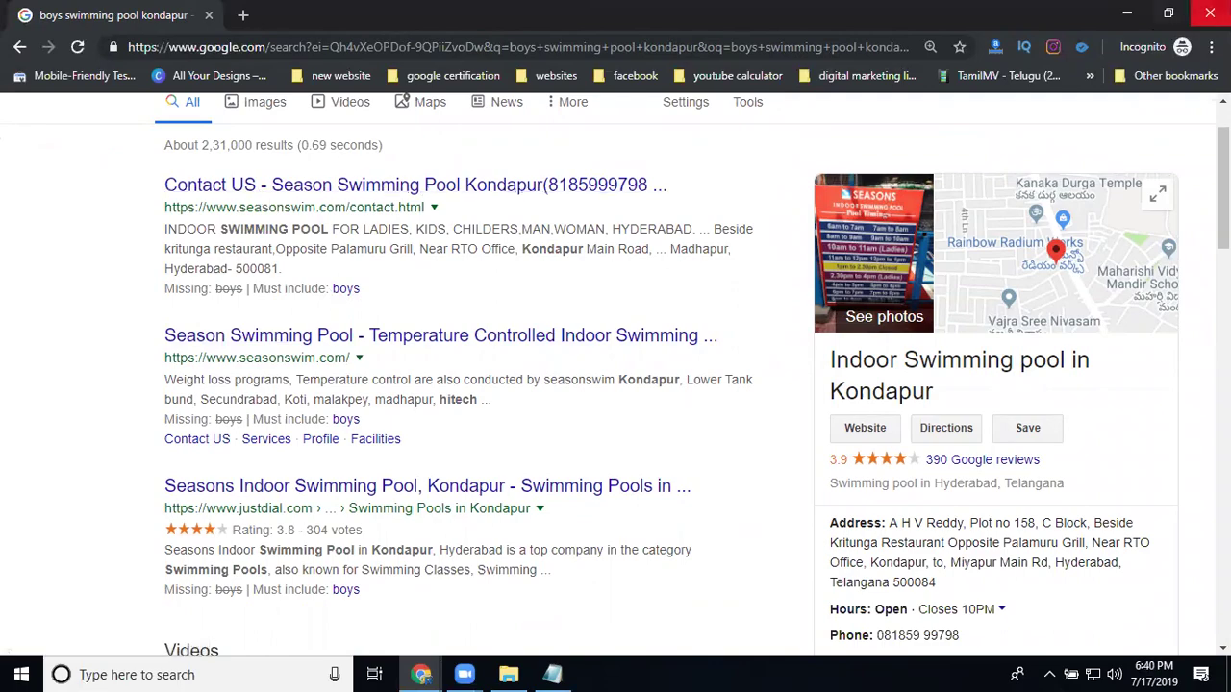
Close the incognito window and bring the Season Swimming Pool window to the front.
click(1210, 13)
click(422, 673)
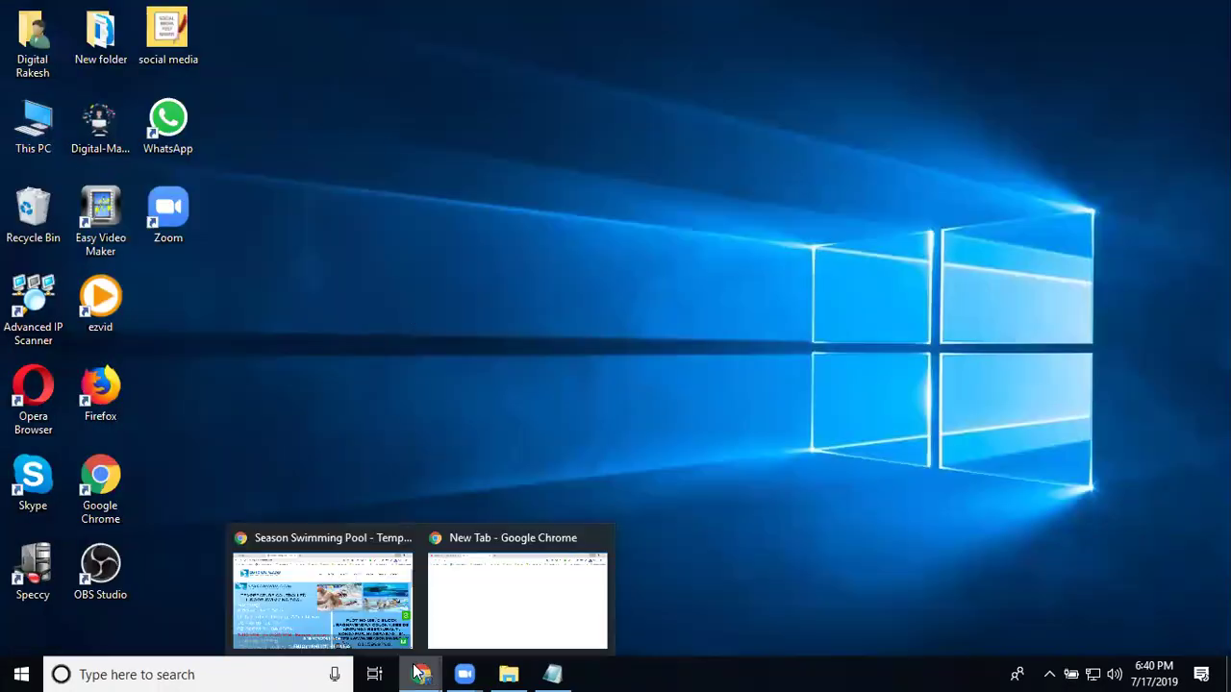
click(317, 588)
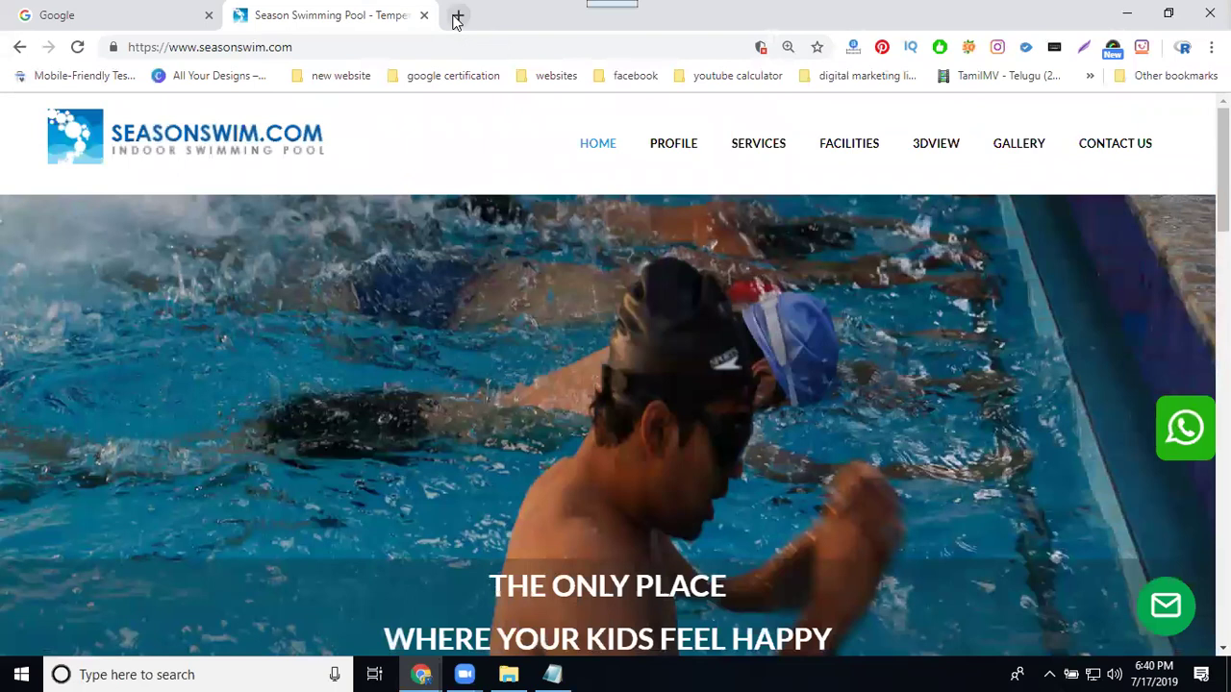
Load seasonswim.com/cpanel in a new tab, then return to the Season Swimming Pool tab.
click(457, 15)
text(sea)
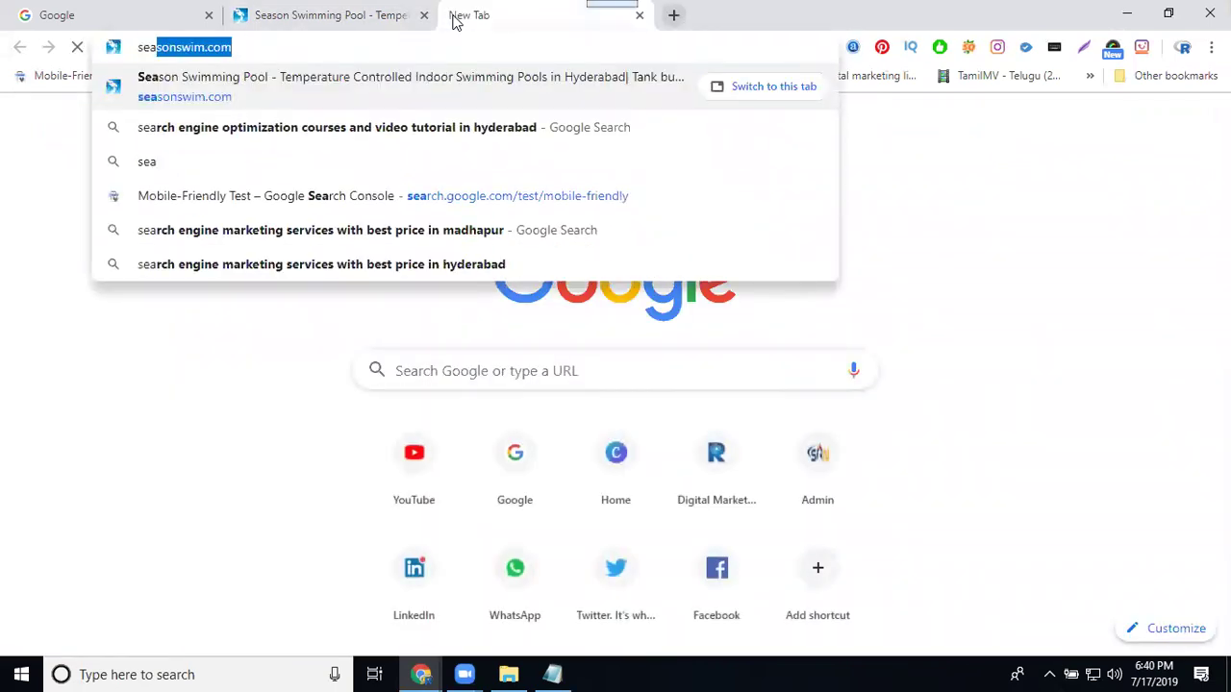
text(sonswim.com/cpanel)
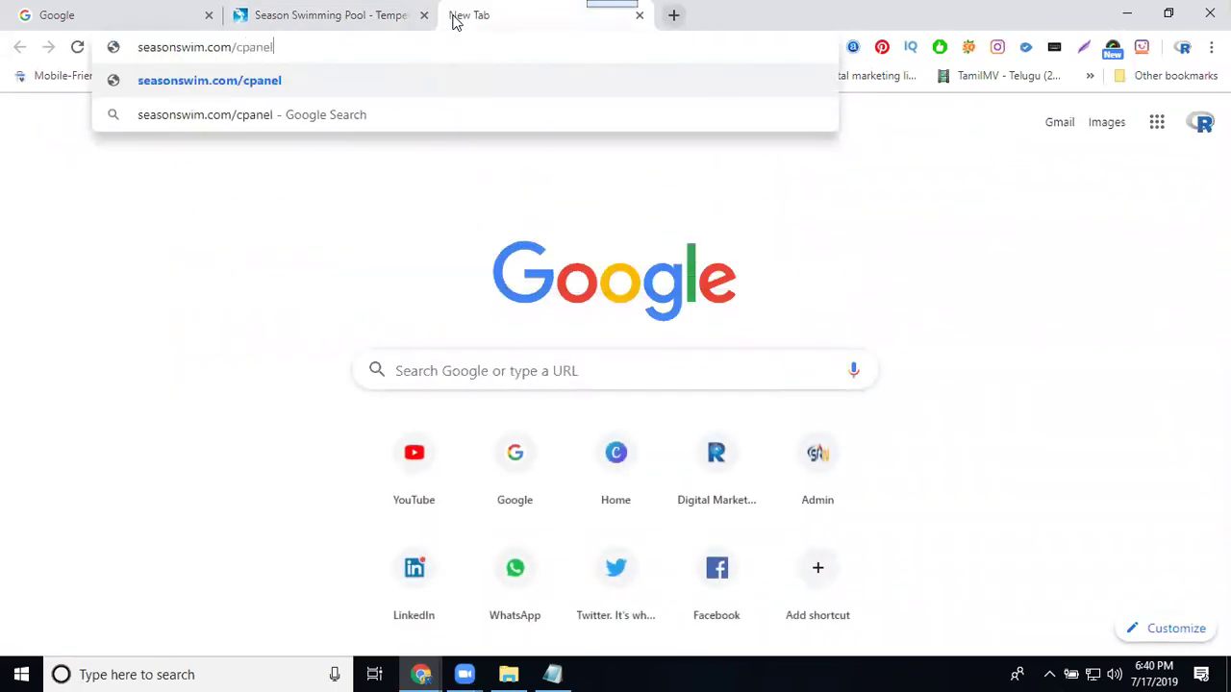
key(Return)
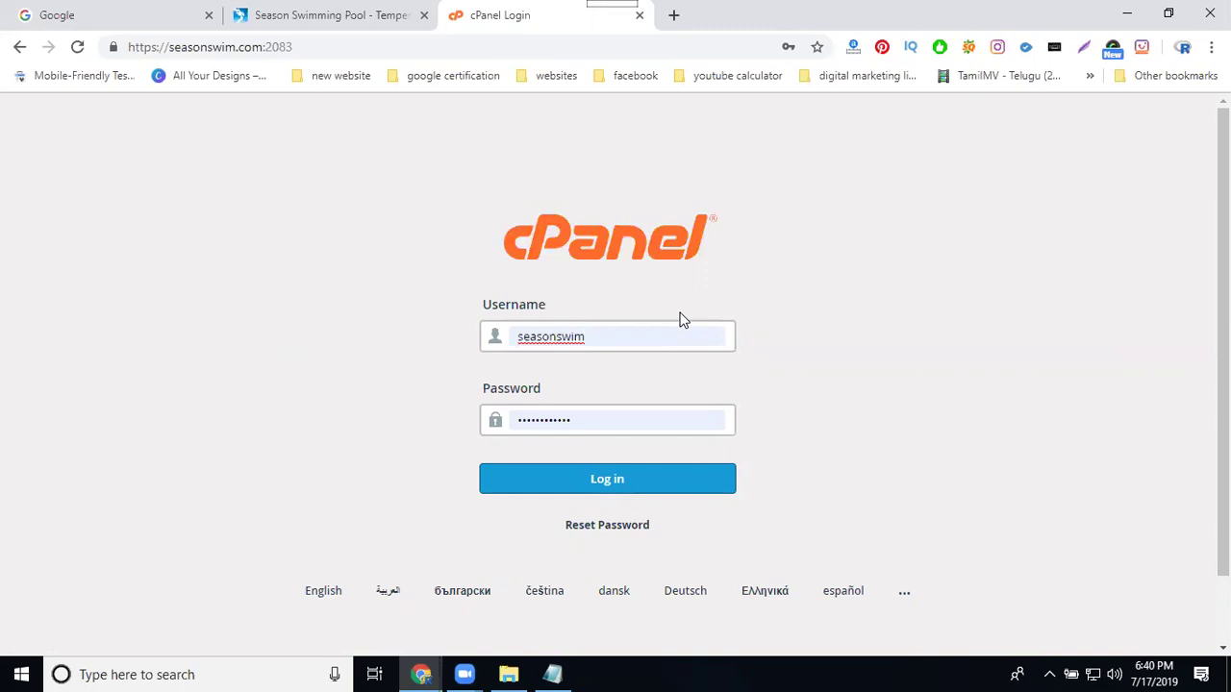
click(314, 14)
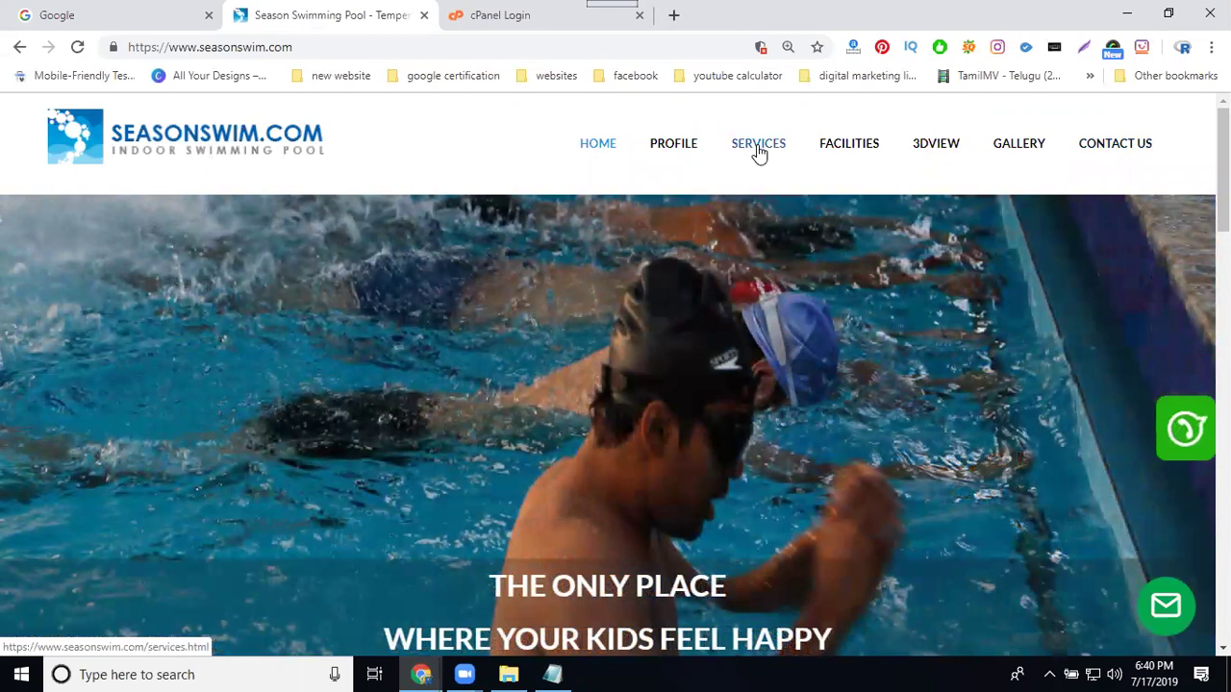
Browse the Services page's timings, facilities and contact footer, then go back to HOME.
click(758, 152)
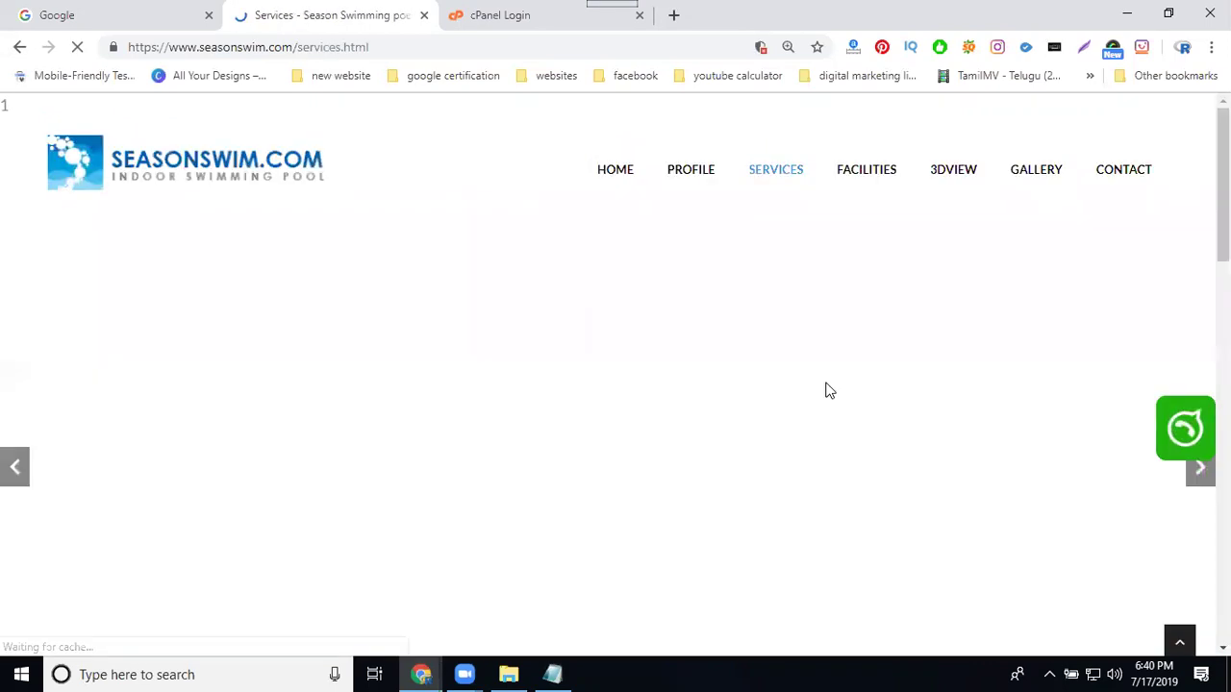
scroll(825, 385, down, 4)
scroll(825, 384, down, 7)
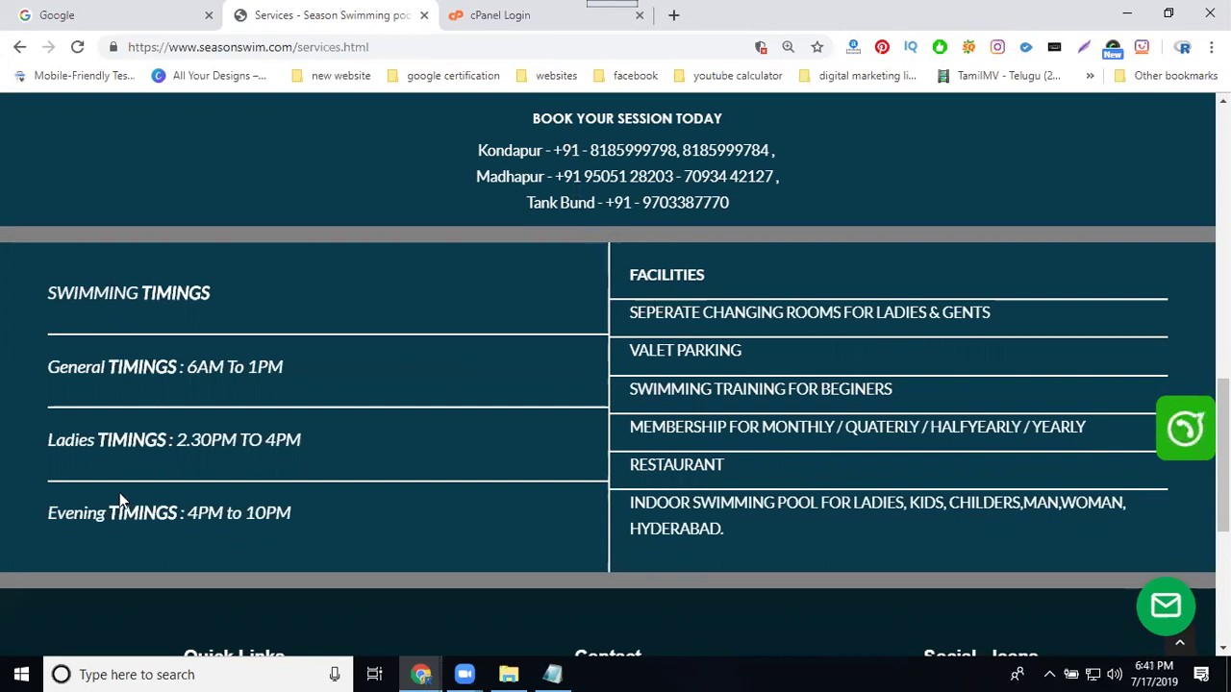
scroll(121, 453, down, 4)
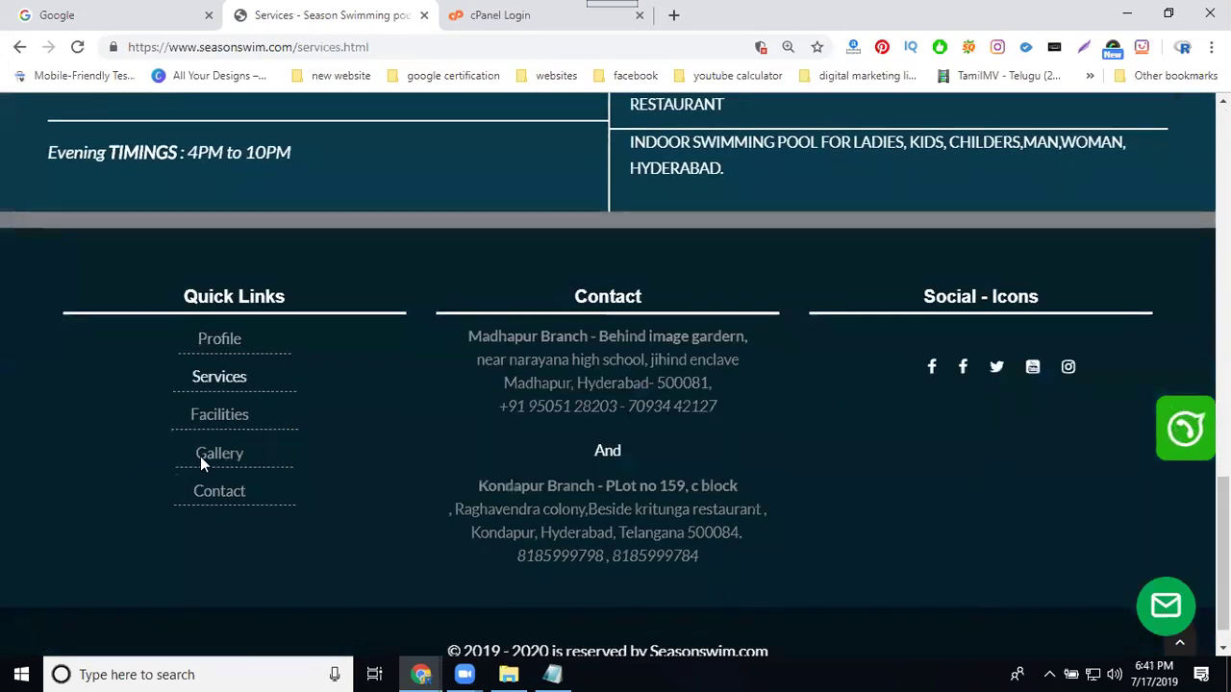
scroll(601, 471, down, 1)
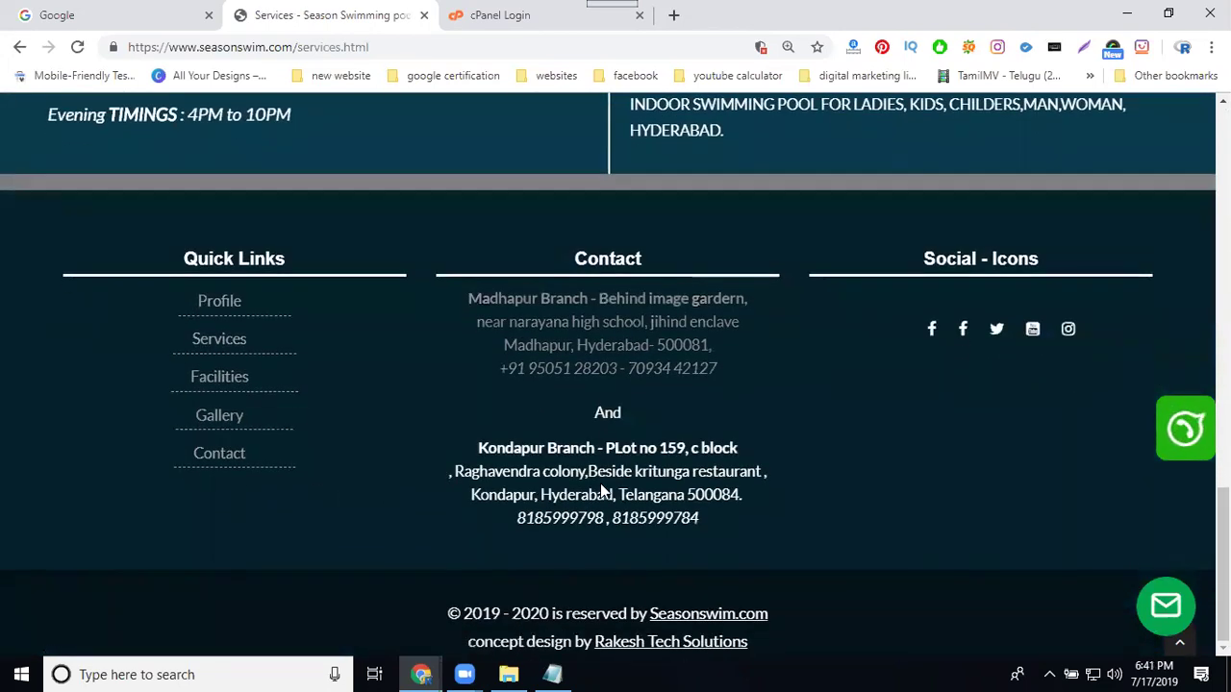
scroll(601, 490, up, 1)
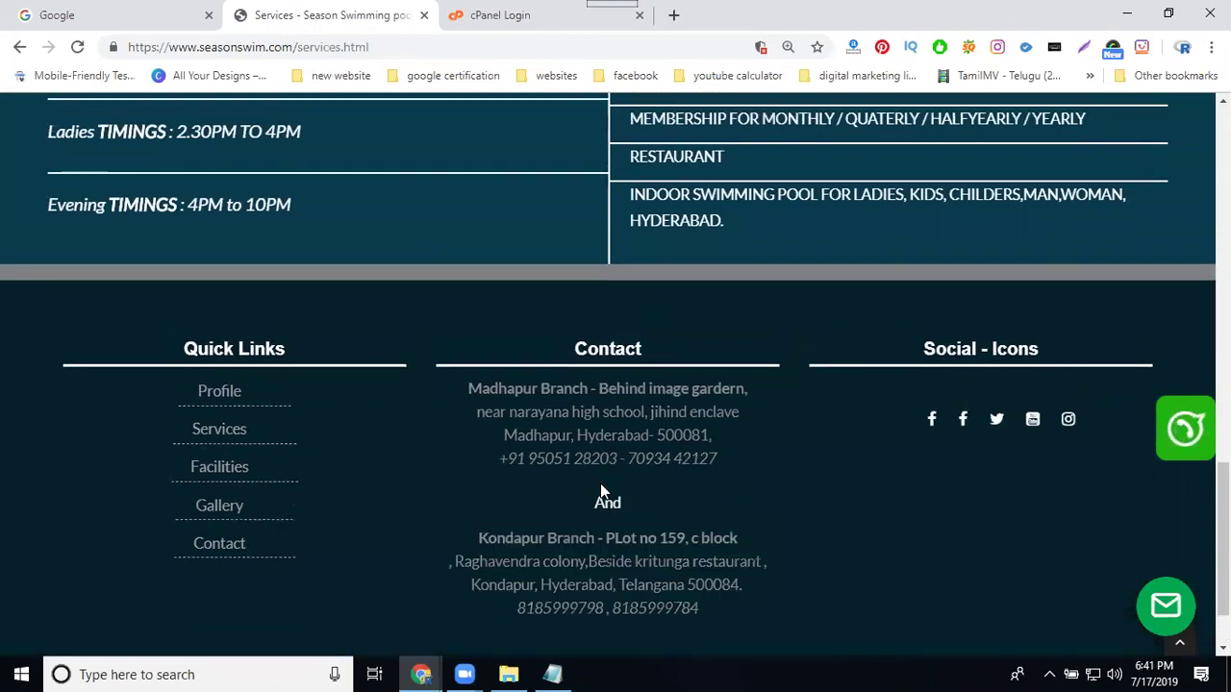
scroll(526, 411, up, 10)
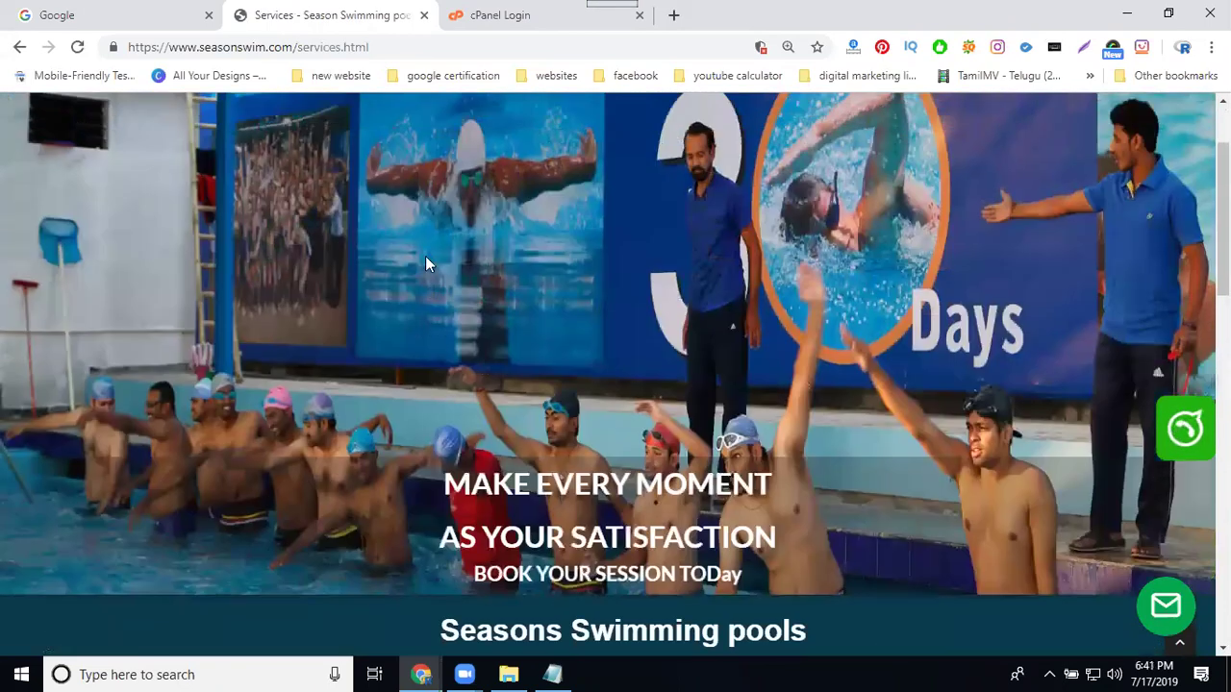
scroll(433, 161, up, 2)
click(612, 175)
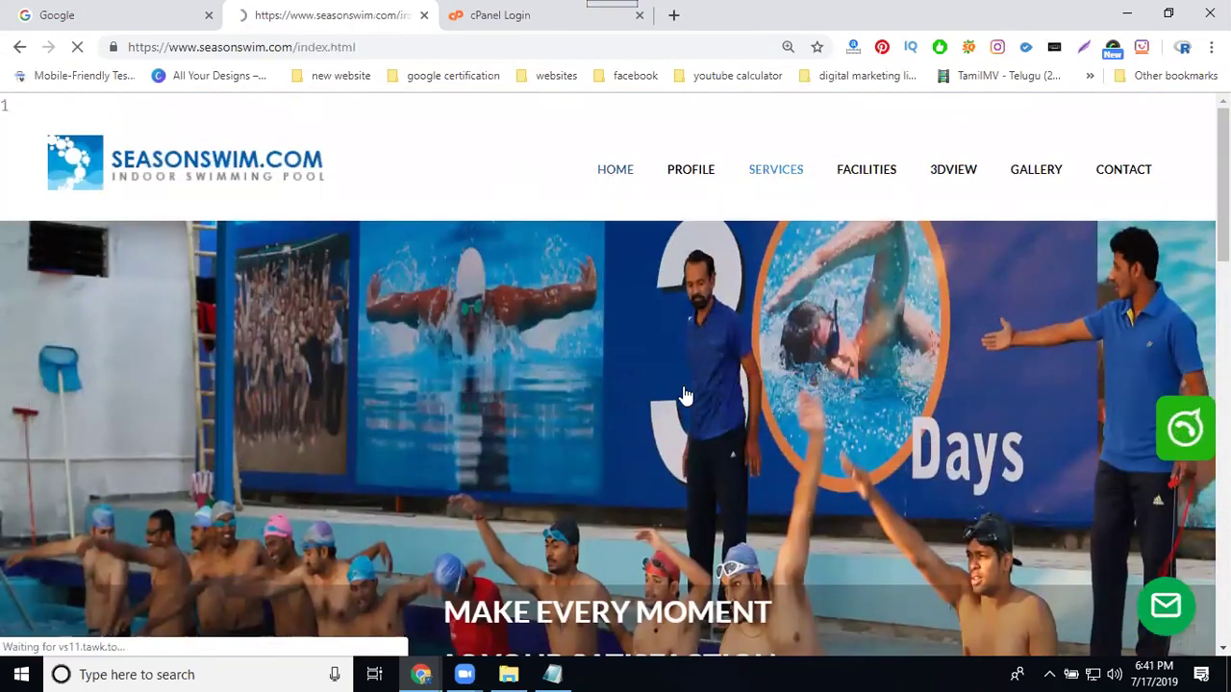
click(1210, 46)
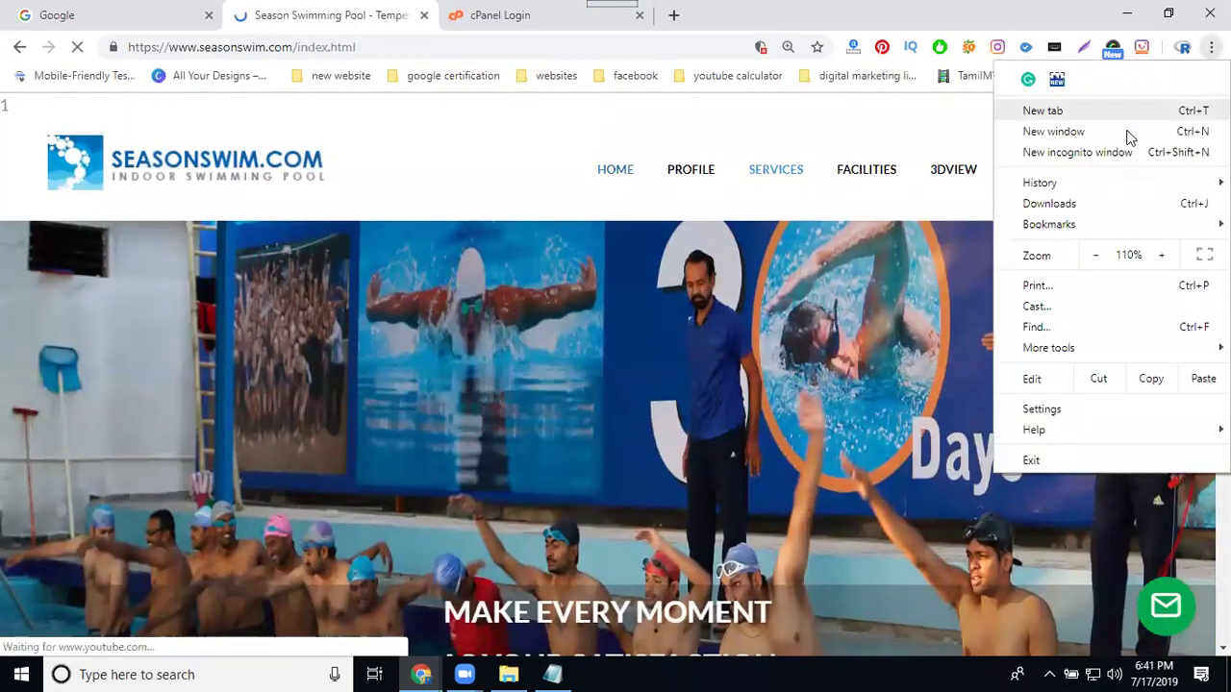
In a new incognito window, search for 'indoor swimming pool in hyderabad'.
click(1115, 153)
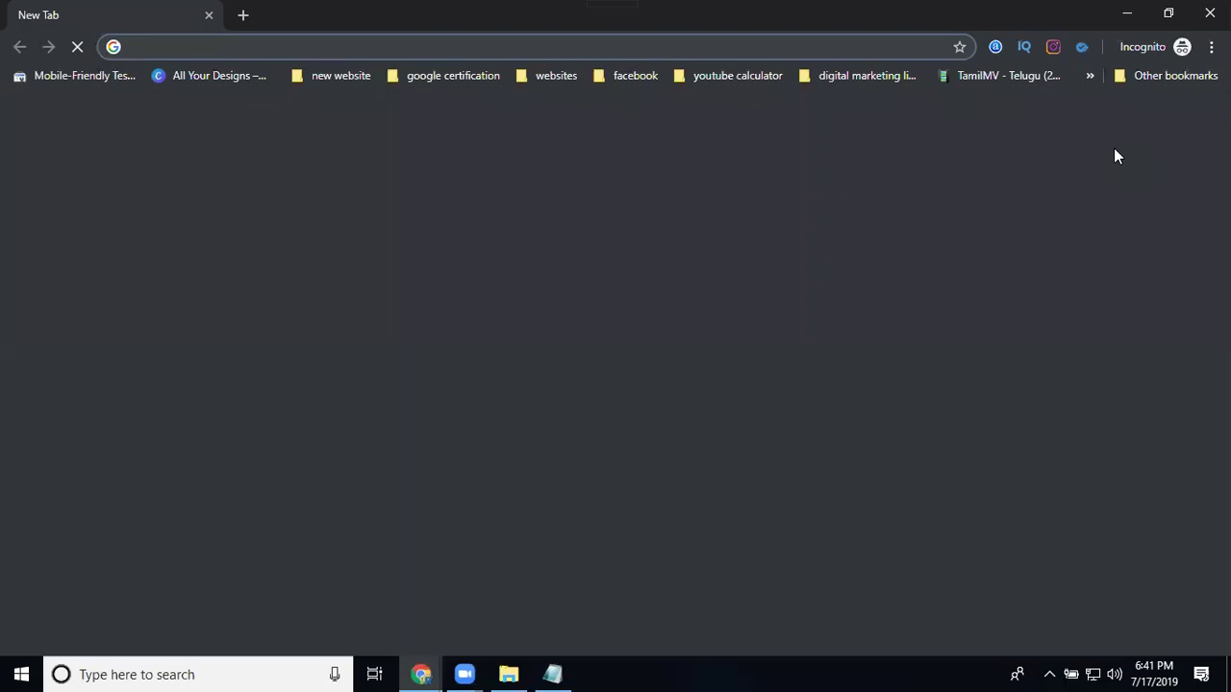
text(indoor s)
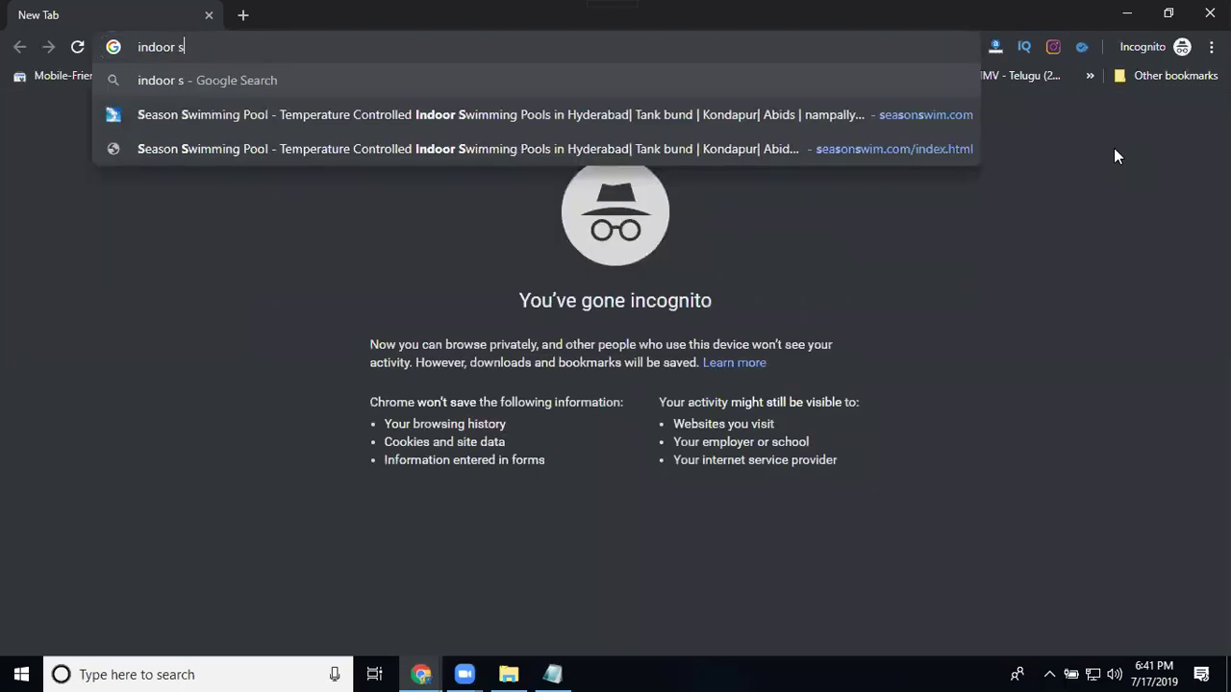
text(wimming po)
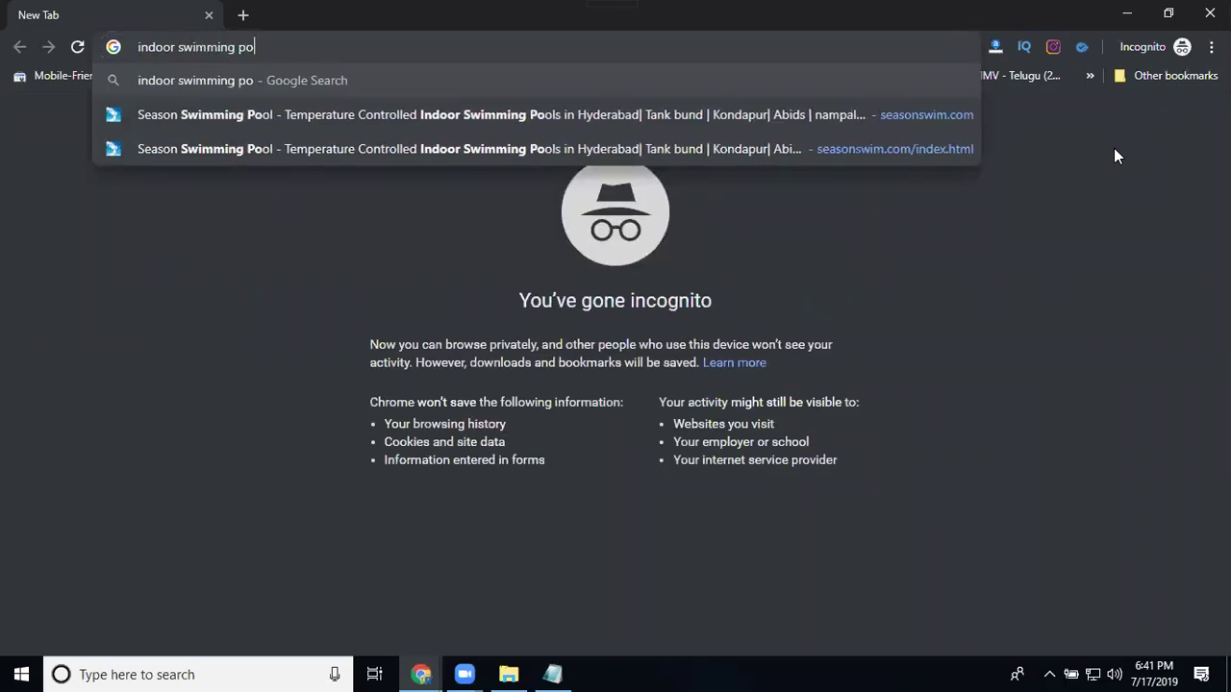
text(ol in hyderabad)
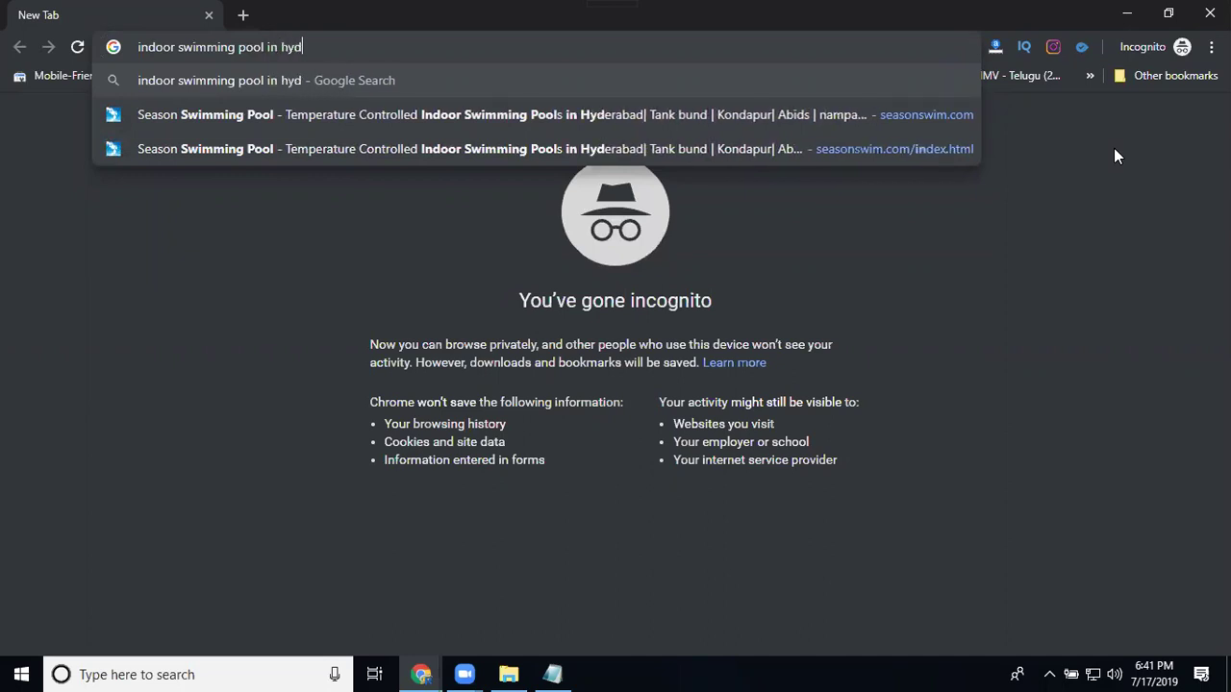
key(Return)
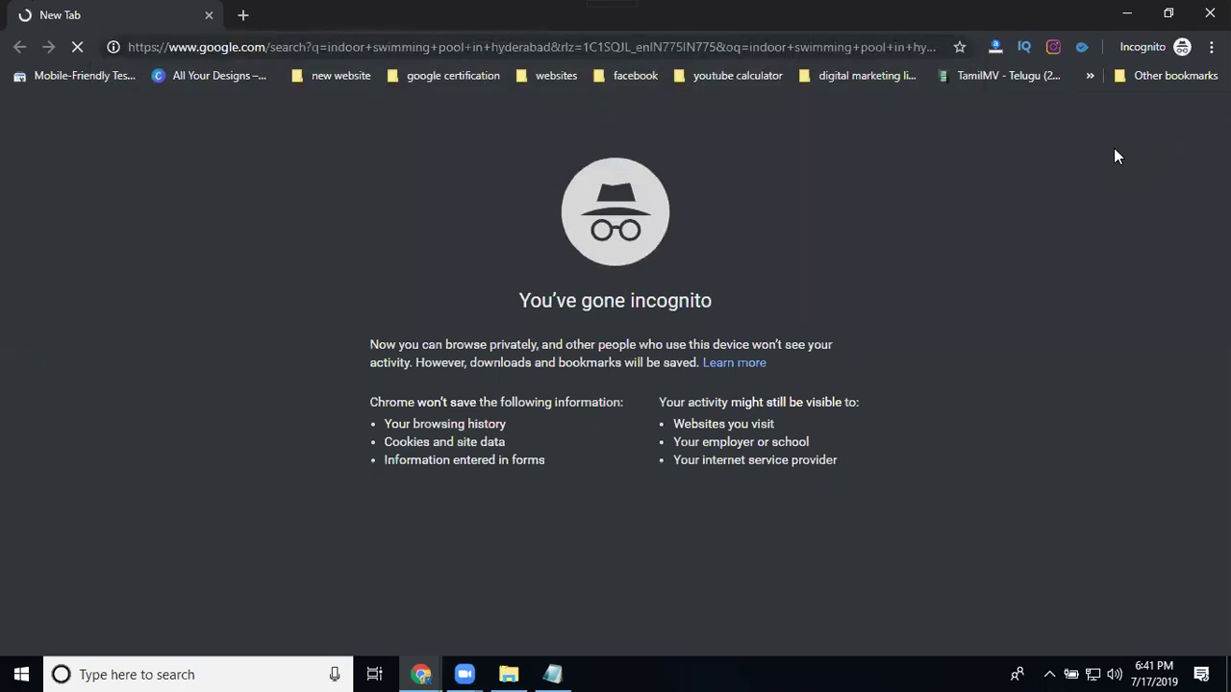
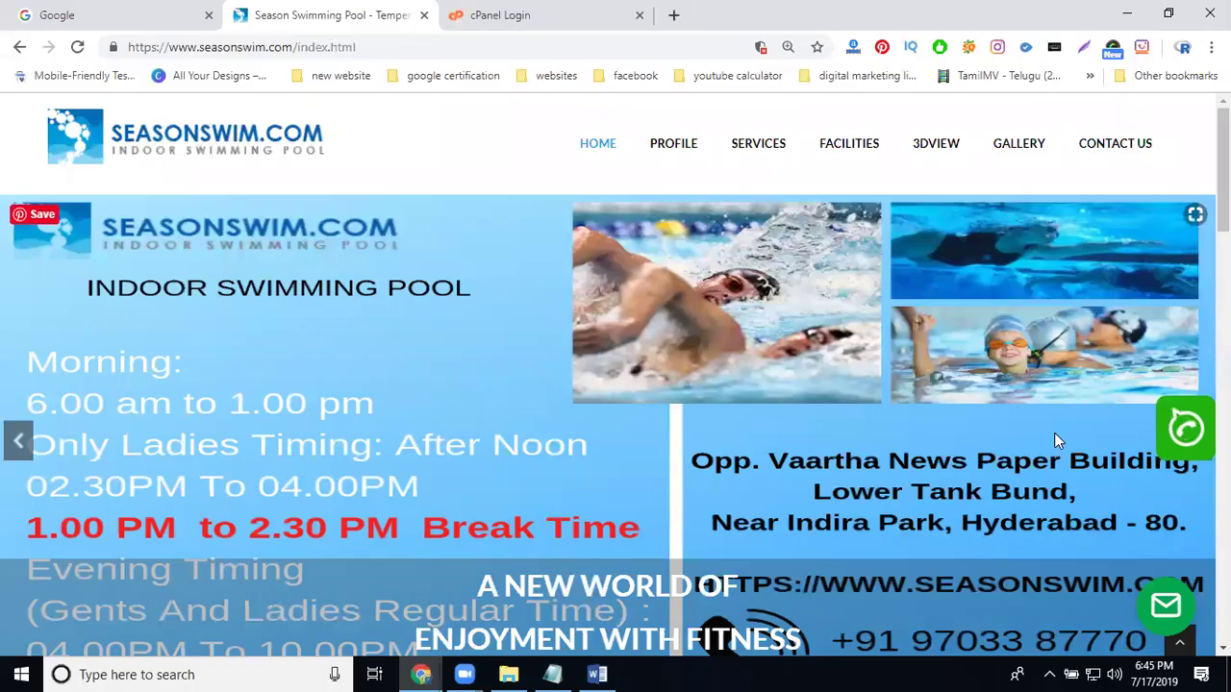
Leave the Chrome search results and switch to the Word meta-tag document.
click(597, 674)
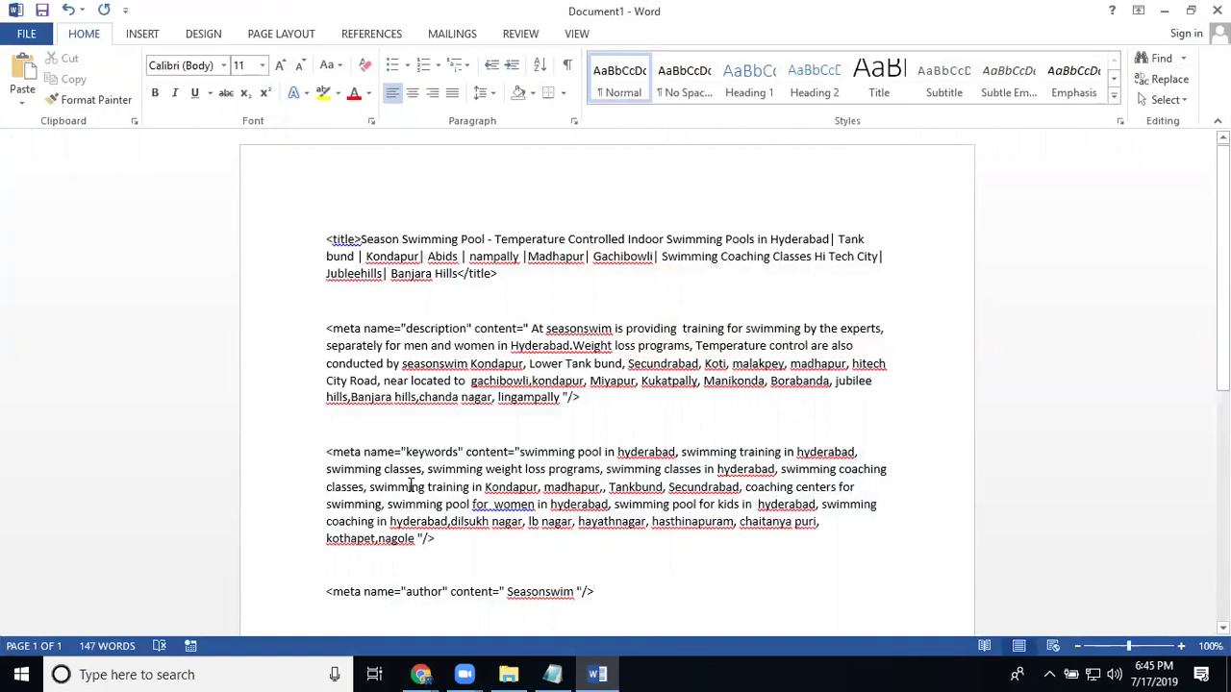
Pad the title text with a space after <title> and another before </title>.
click(363, 239)
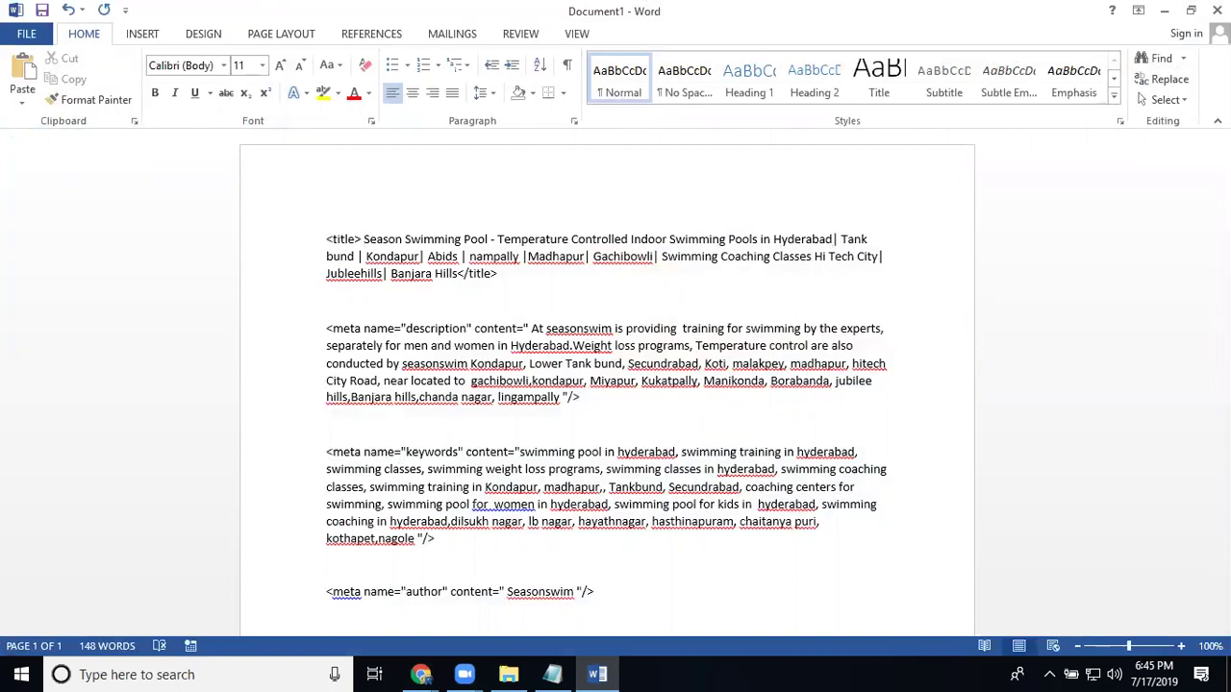
click(456, 274)
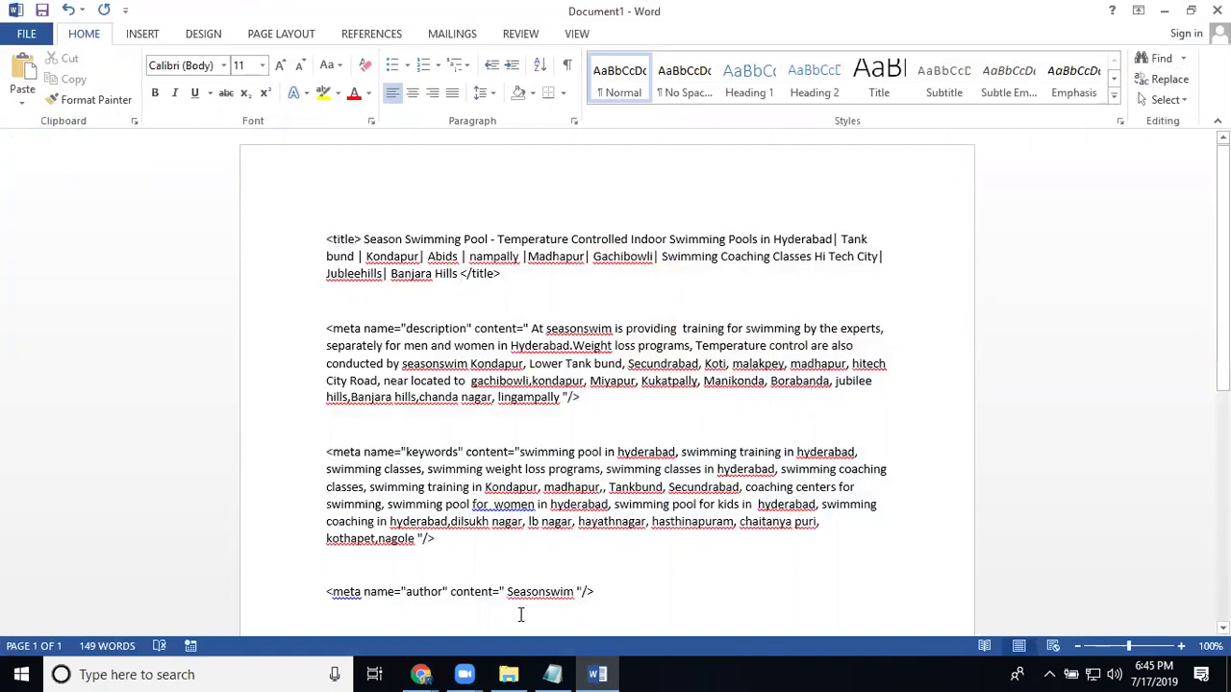
Select the Season Swimming Pool result's title and address in the Google results, then minimise Chrome.
click(421, 674)
click(607, 623)
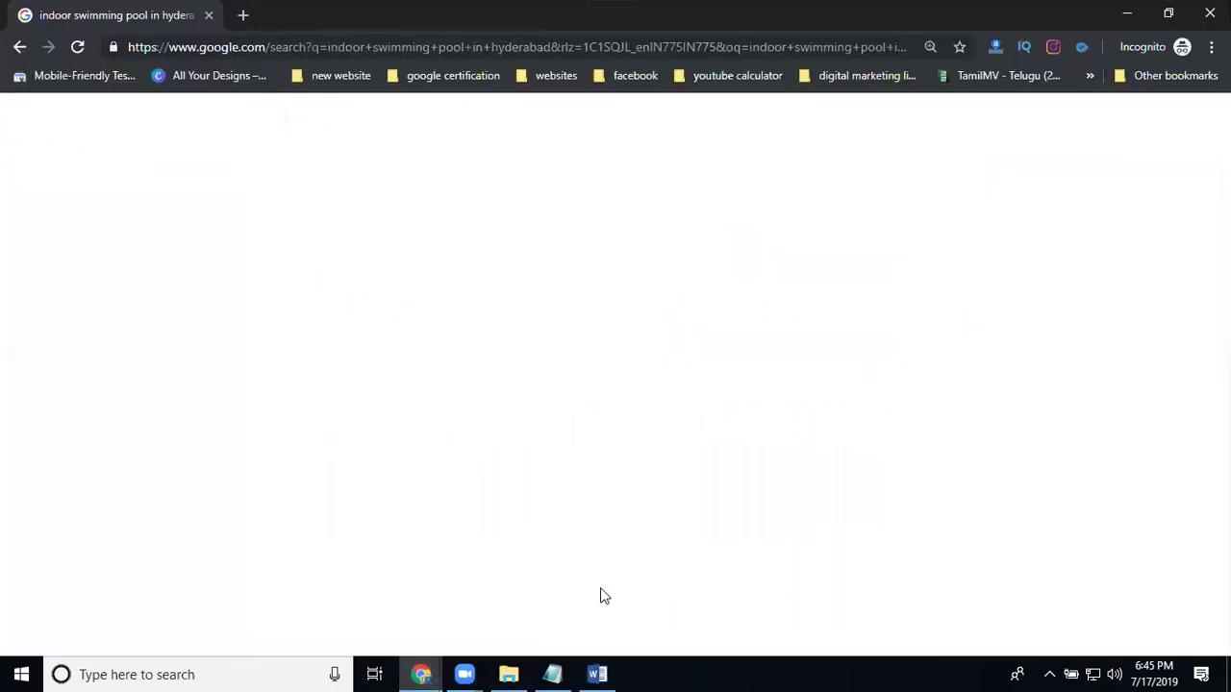
scroll(193, 388, up, 2)
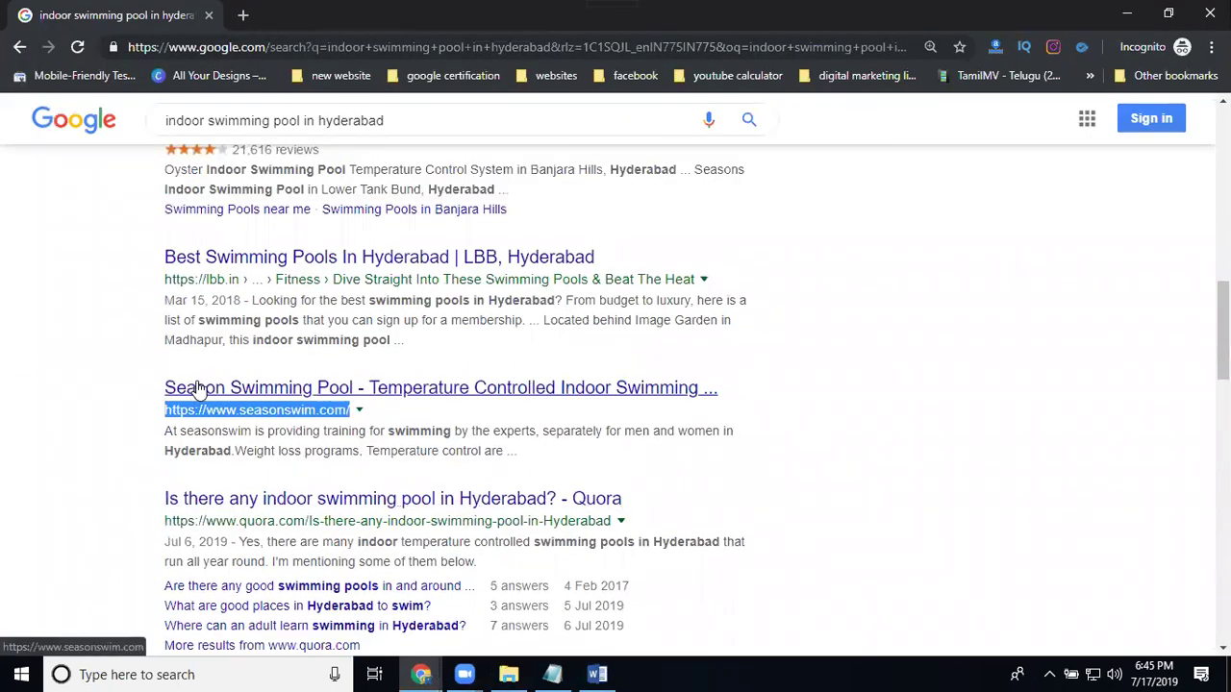
drag(157, 388, 700, 393)
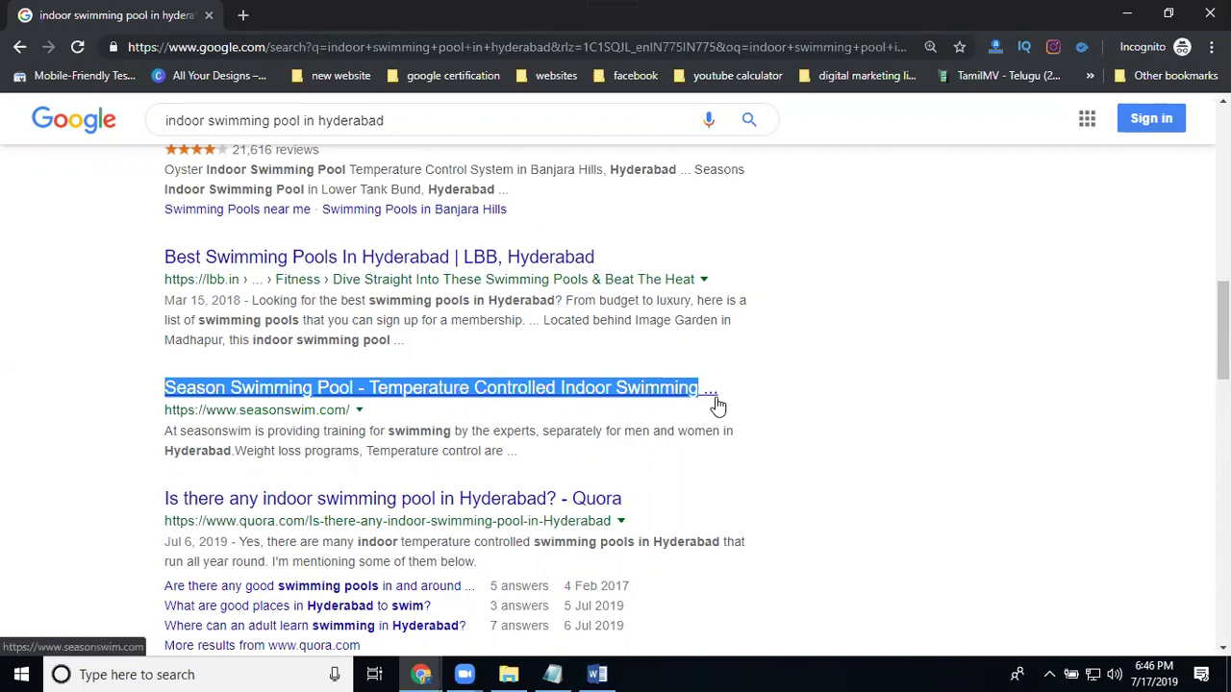
click(1123, 16)
drag(531, 328, 563, 397)
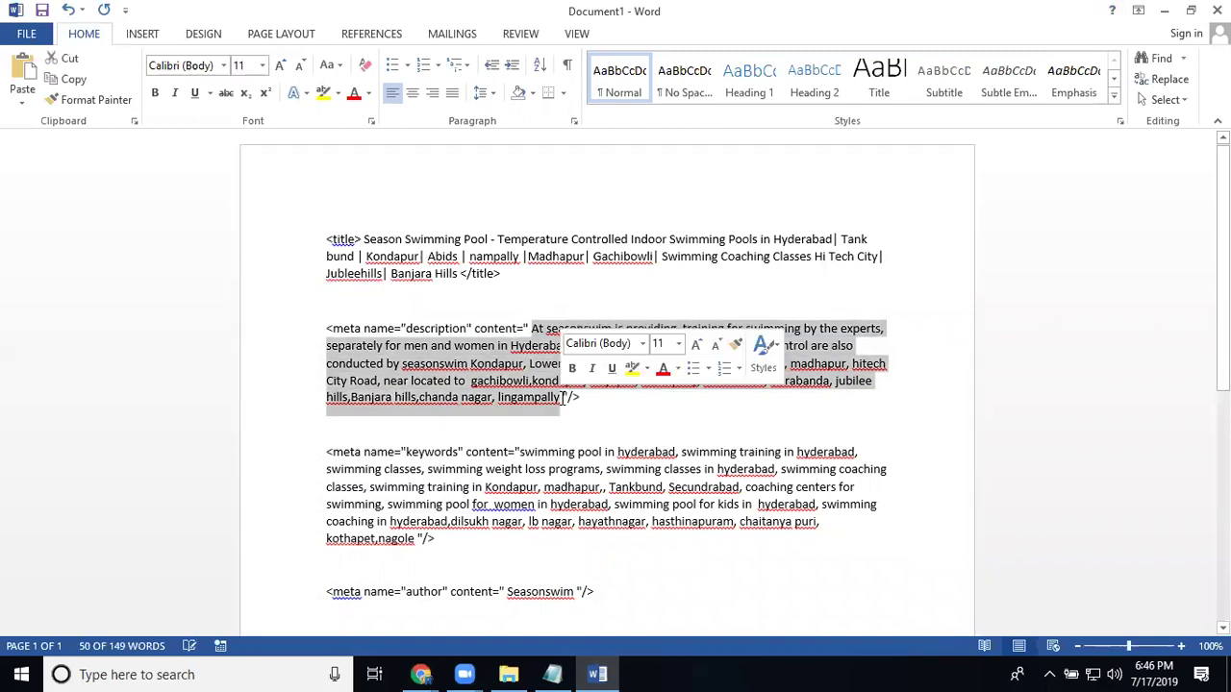
click(678, 419)
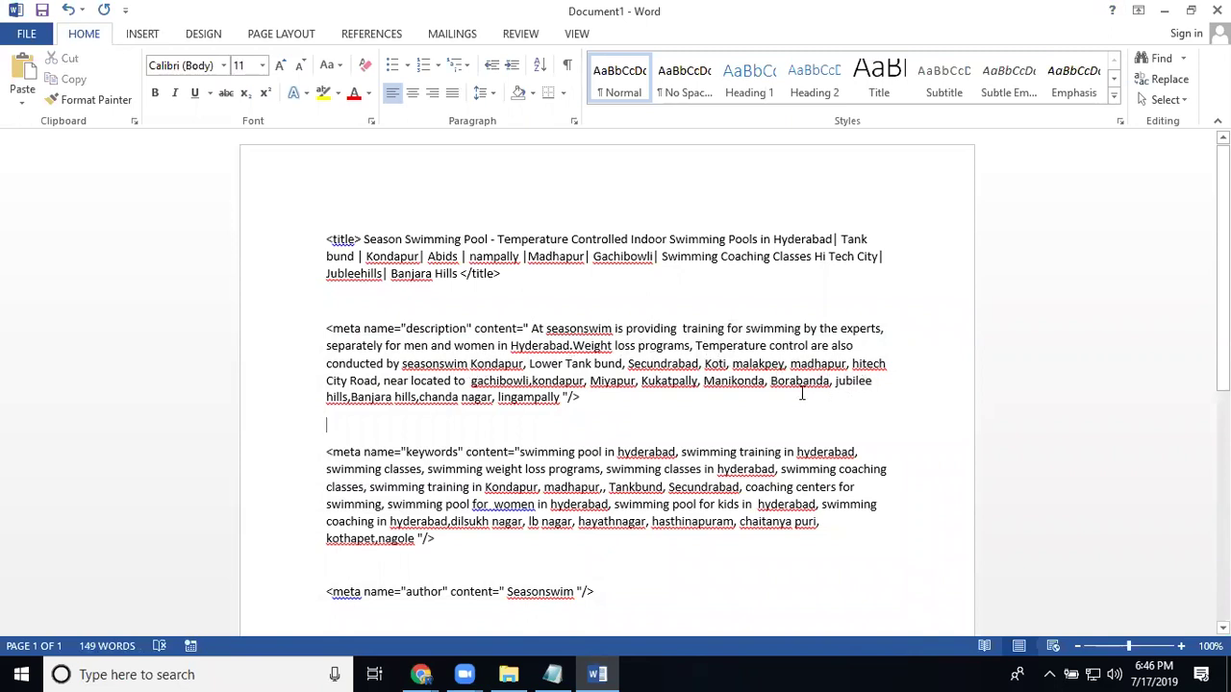
drag(591, 402, 481, 300)
drag(556, 303, 294, 247)
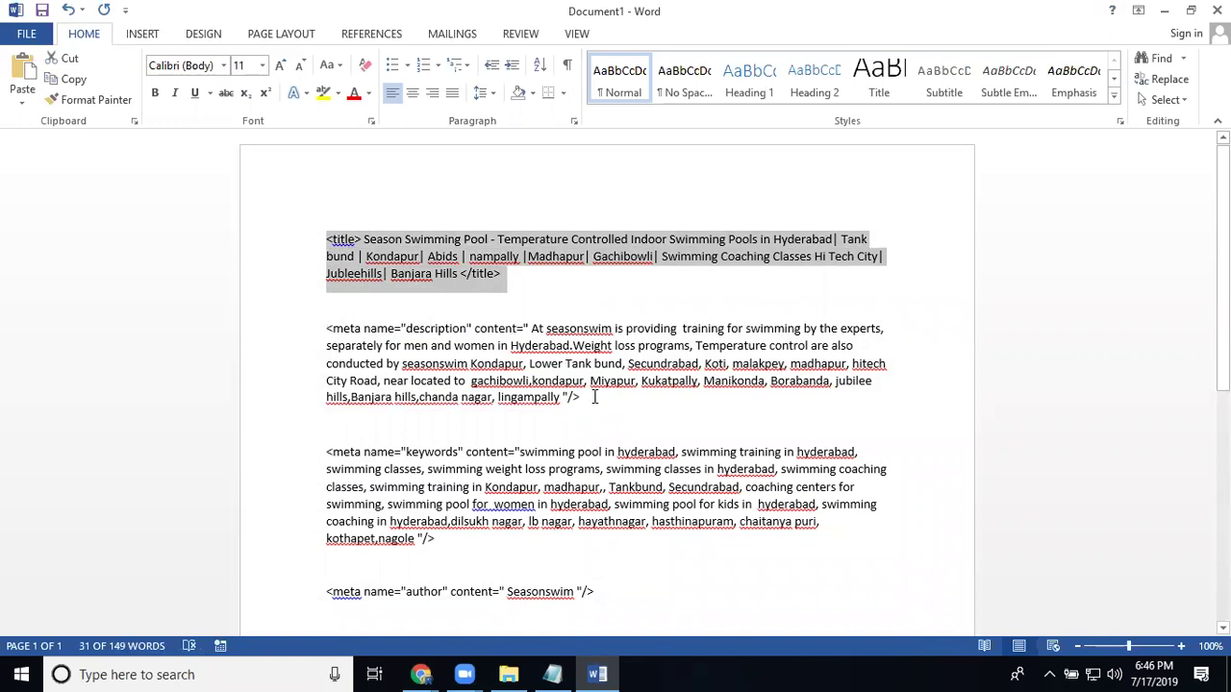
drag(460, 550, 326, 458)
drag(602, 592, 335, 590)
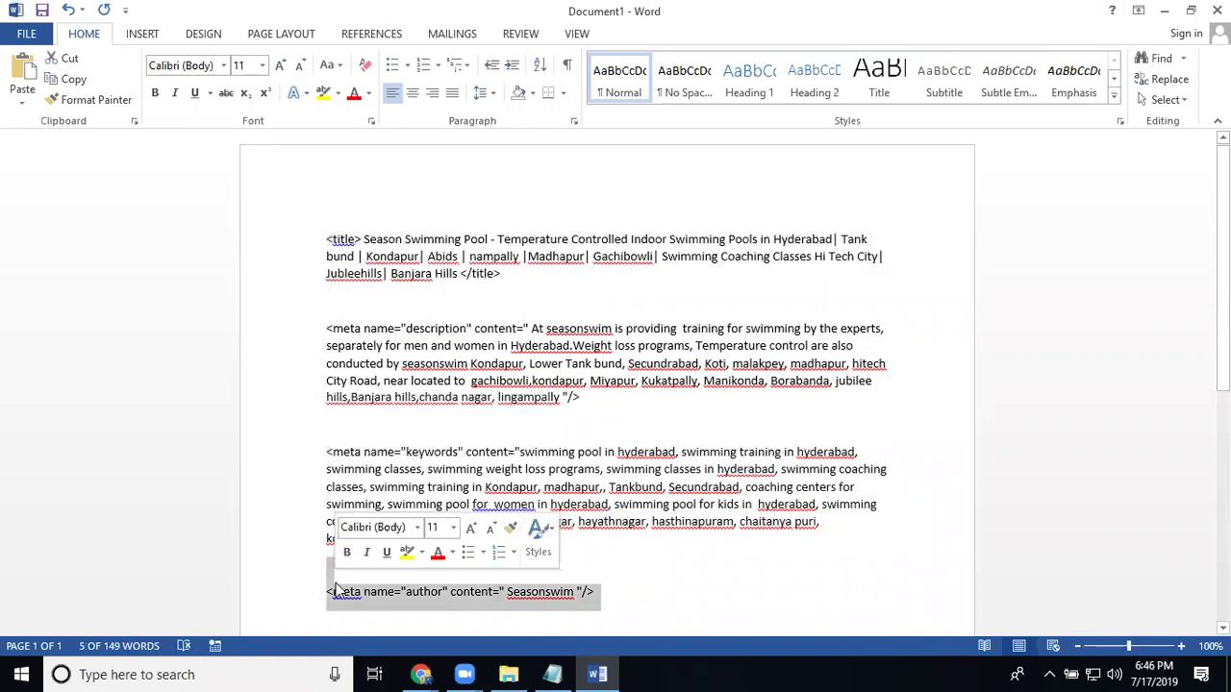
double_click(534, 601)
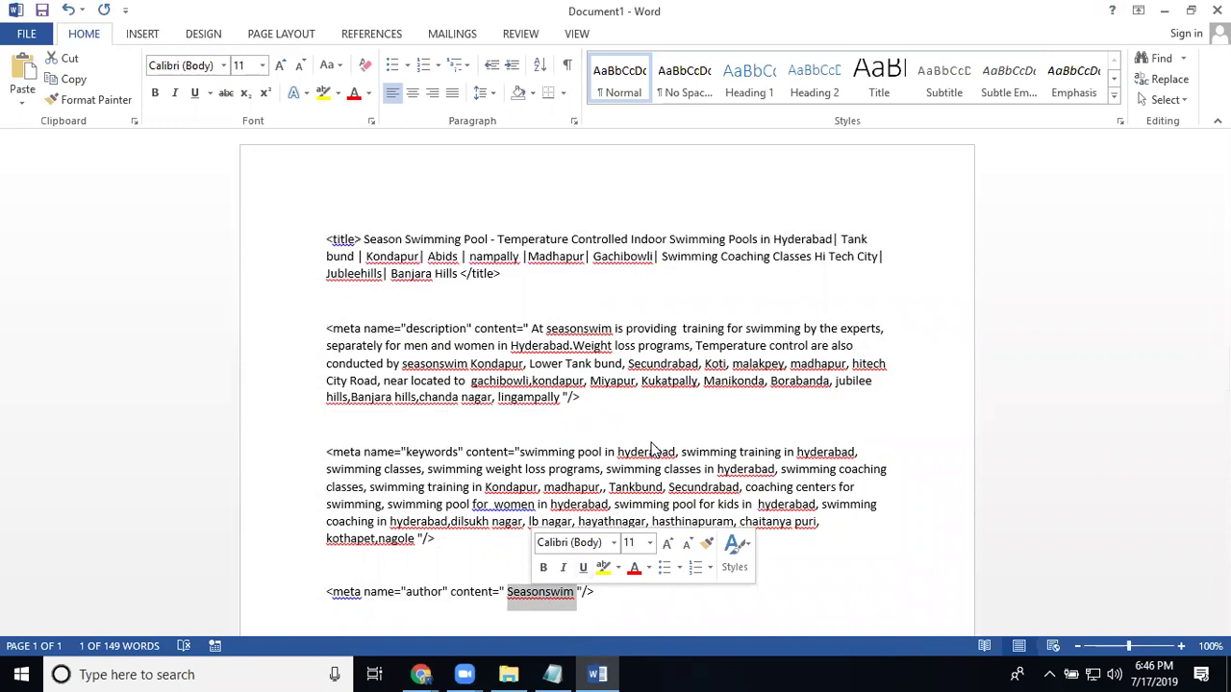
ctrl+scroll(651, 433, up, 2)
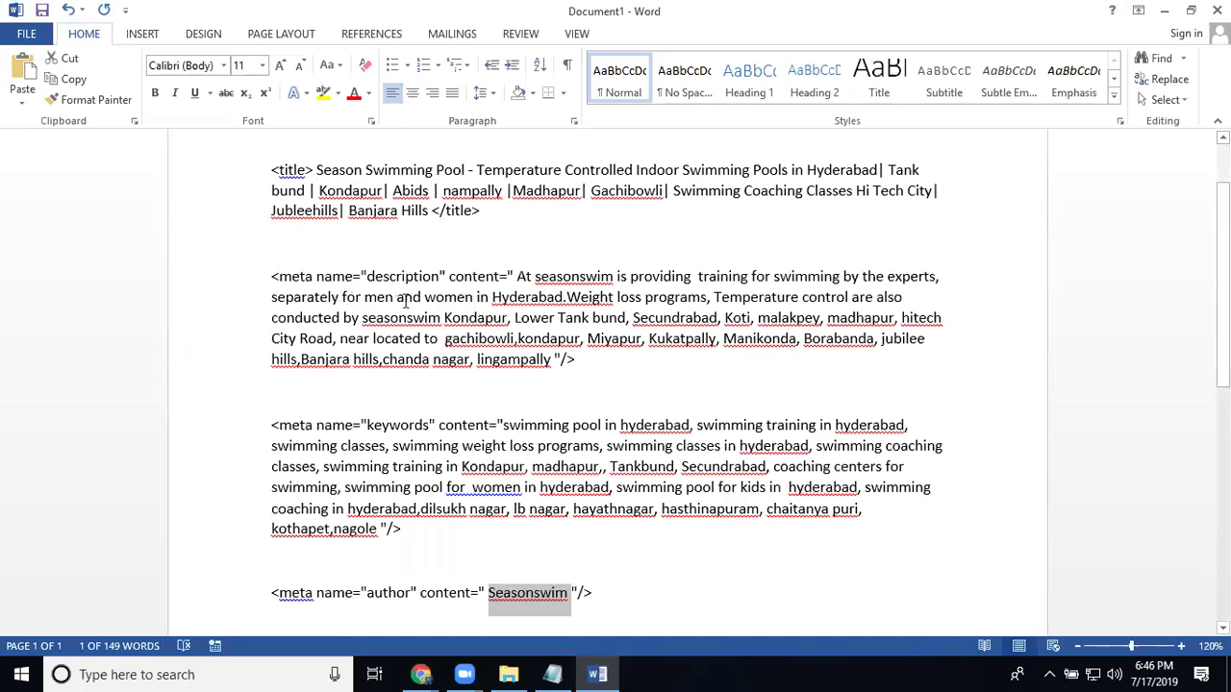
Insert 'Kids,' before 'women' in the description so it covers men, kids and women.
click(367, 297)
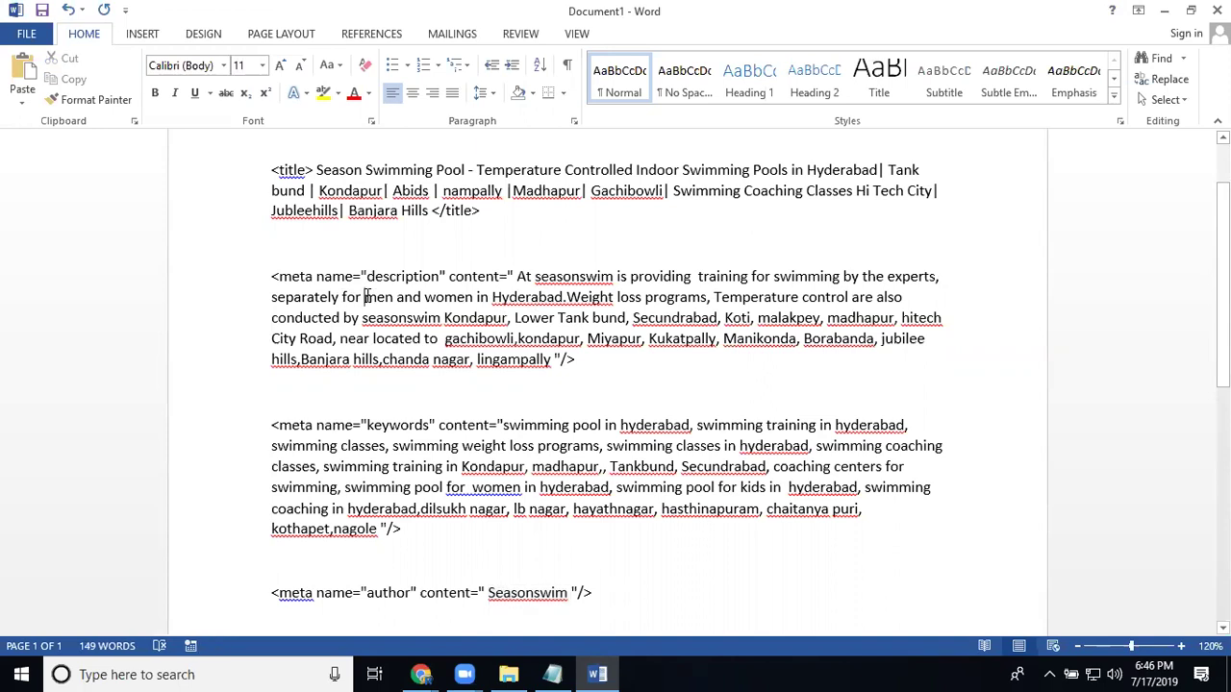
click(426, 297)
text(Kids)
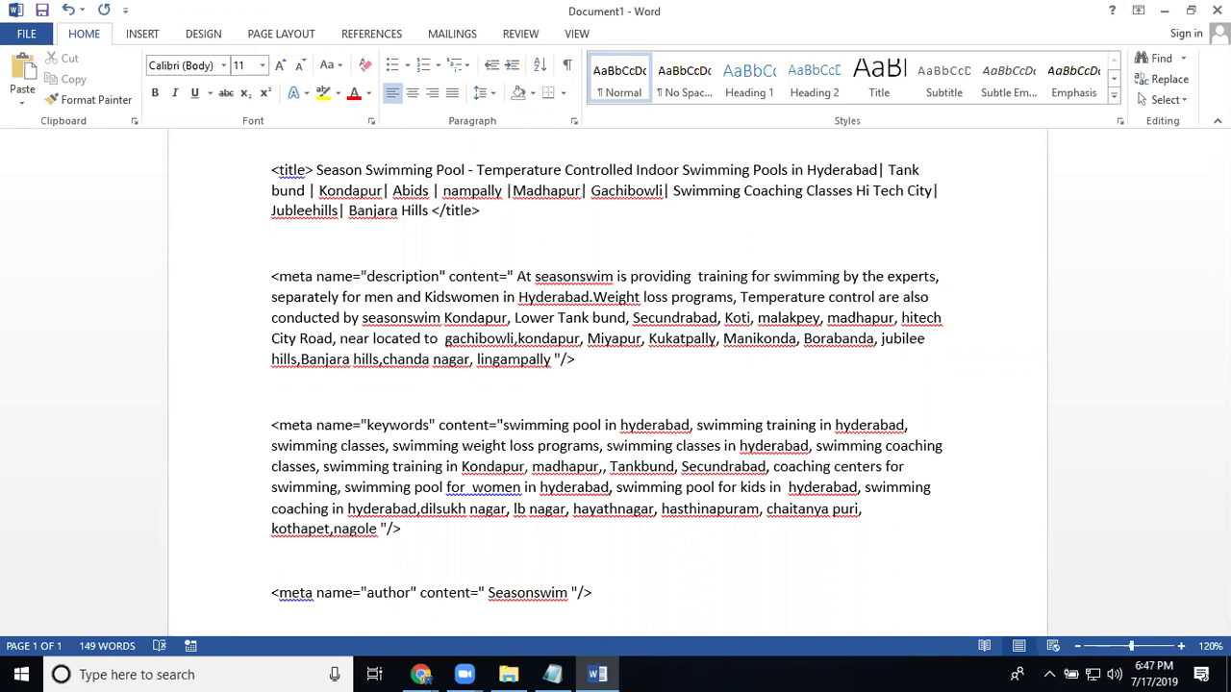
text(,)
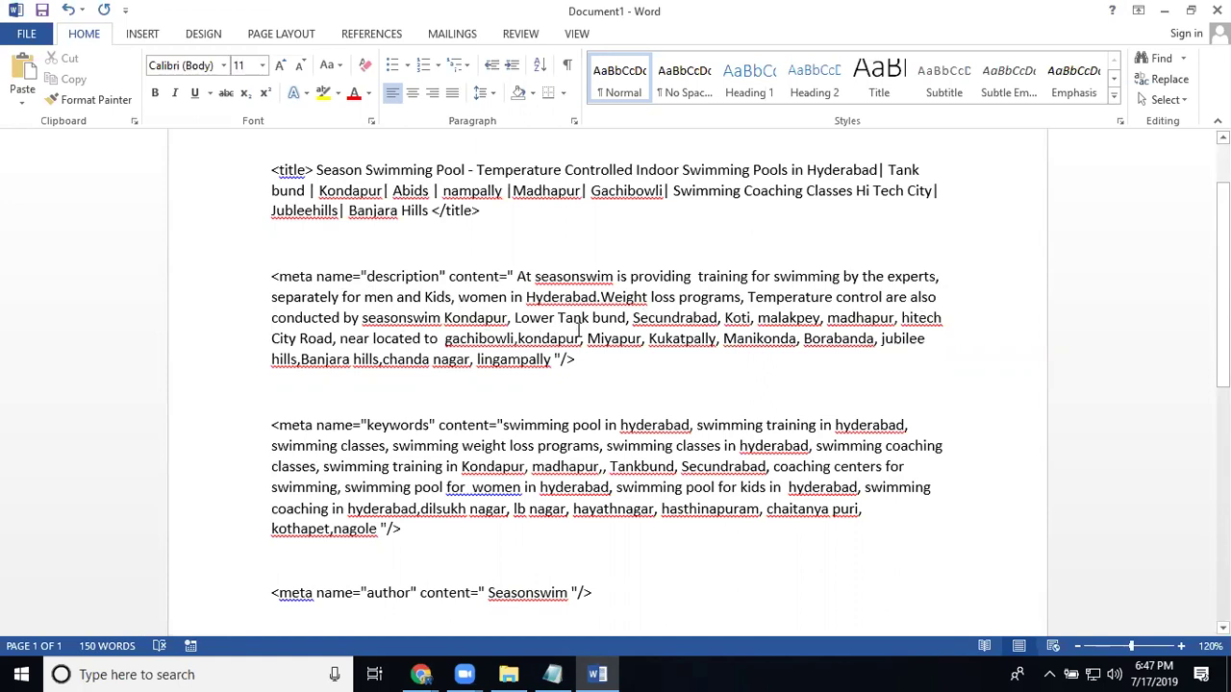
Delete Kondapur and madhapur, with their leftover commas, from the description's location list.
double_click(476, 317)
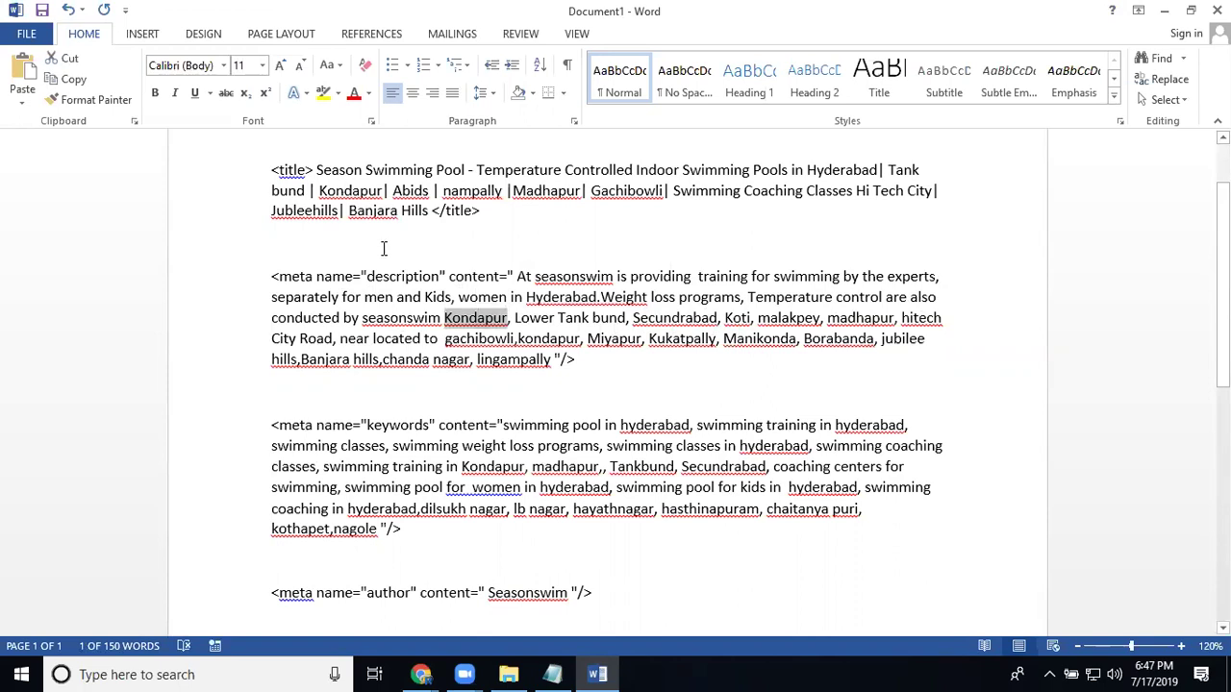
key(Delete)
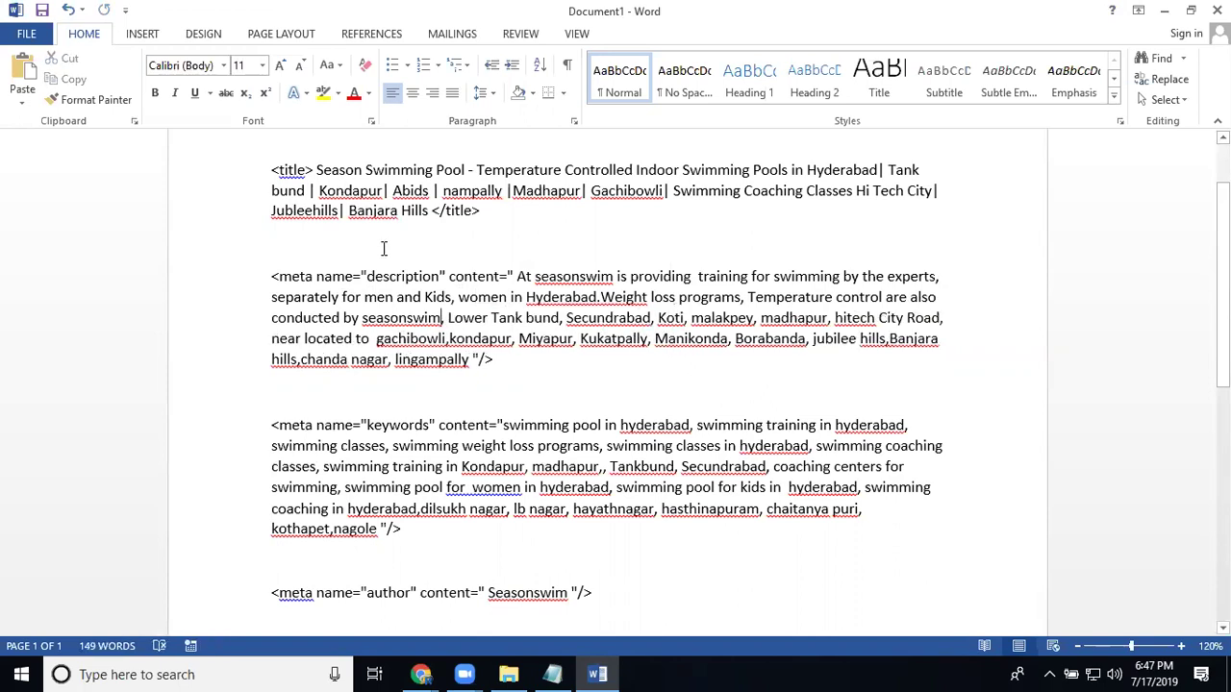
key(BackSpace)
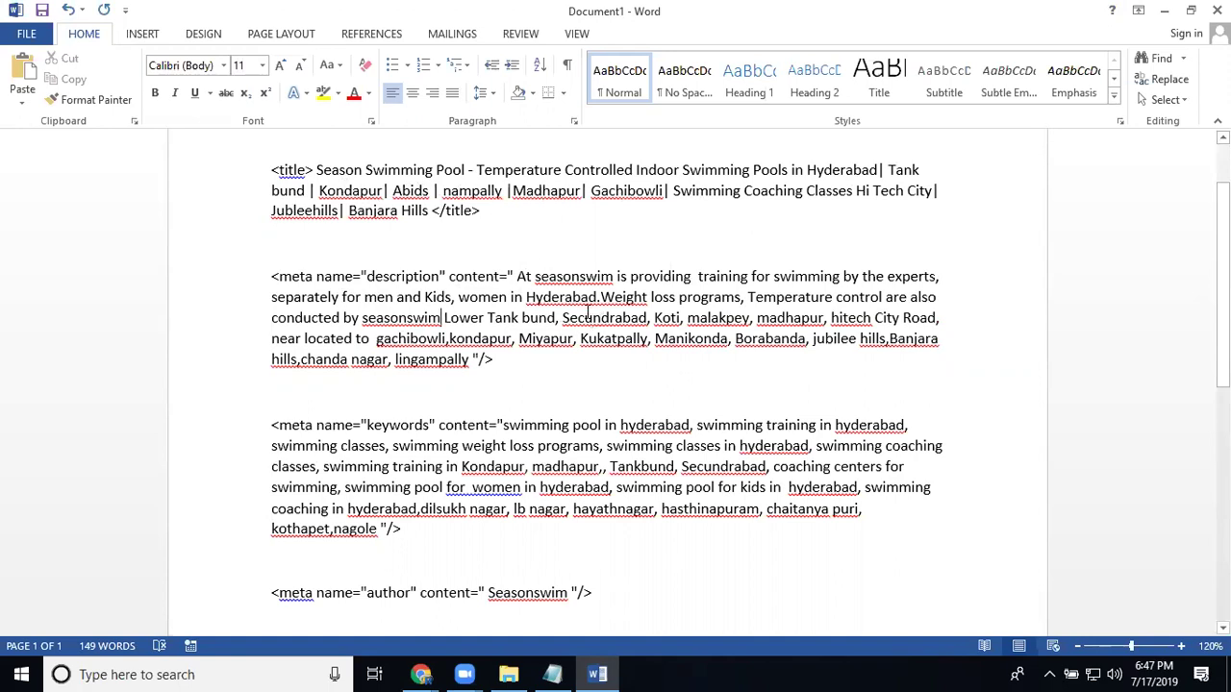
double_click(775, 319)
key(BackSpace)
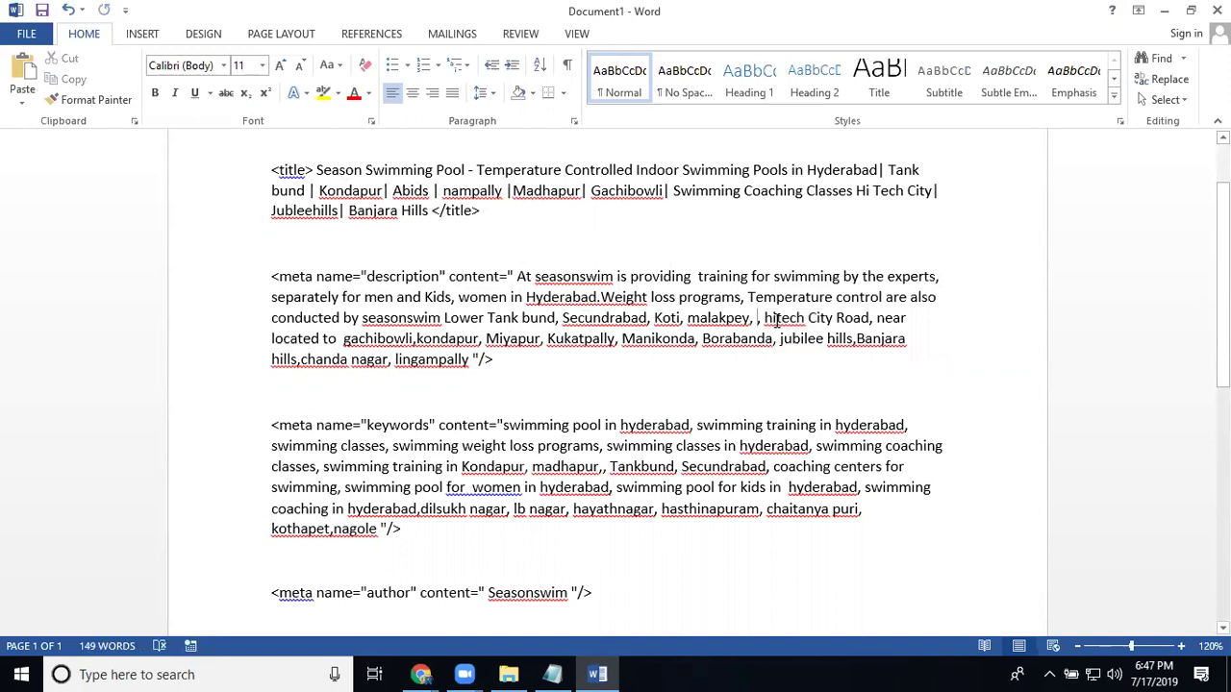
key(BackSpace)
key(BackSpace)
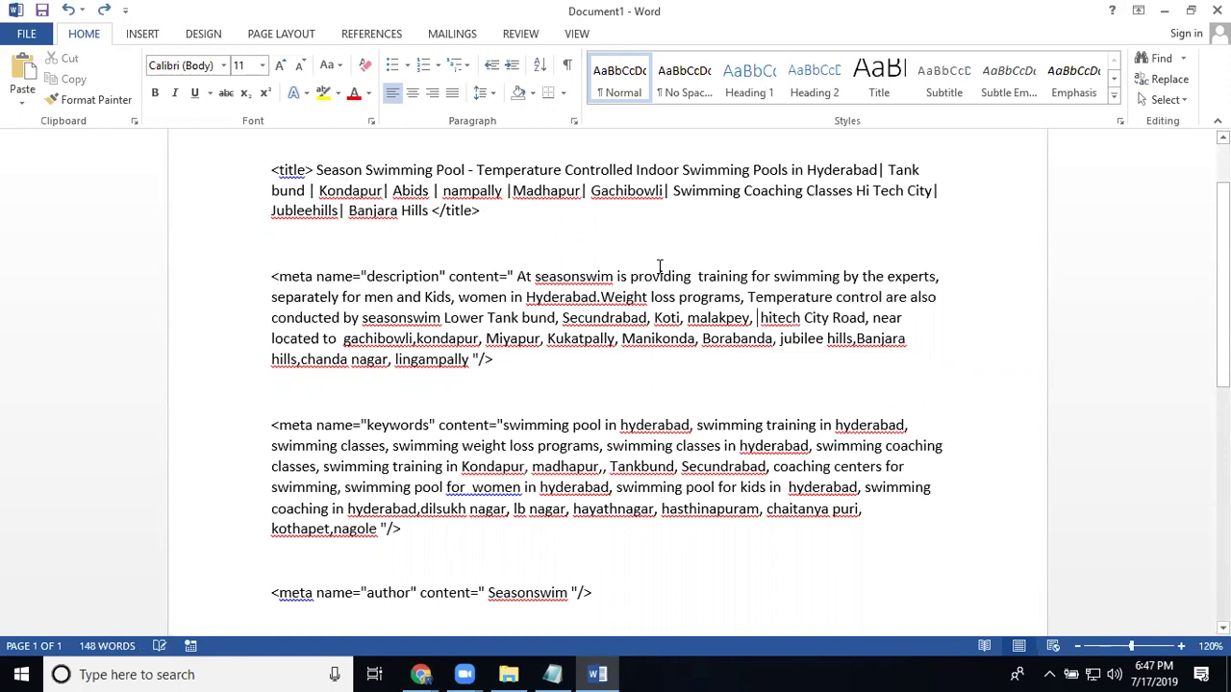
Undo to restore madhapur, then remove Madhapur from the title and kondapur from the description.
key(ctrl+z)
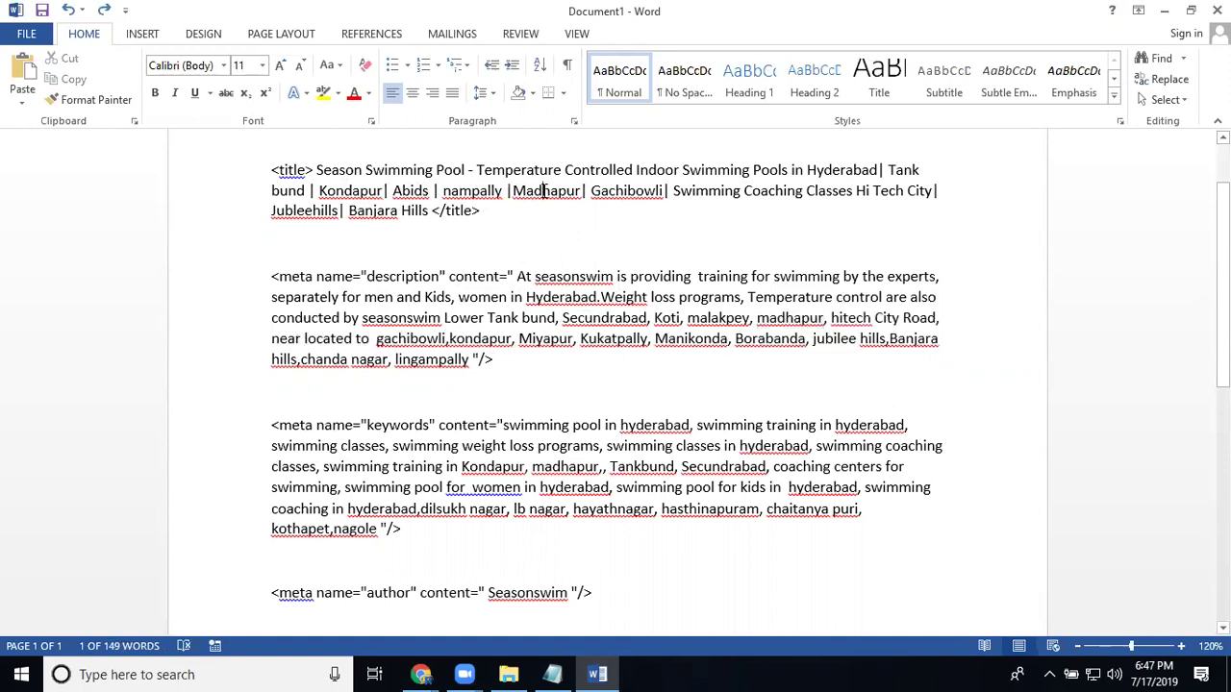
double_click(543, 190)
key(Delete)
key(Delete)
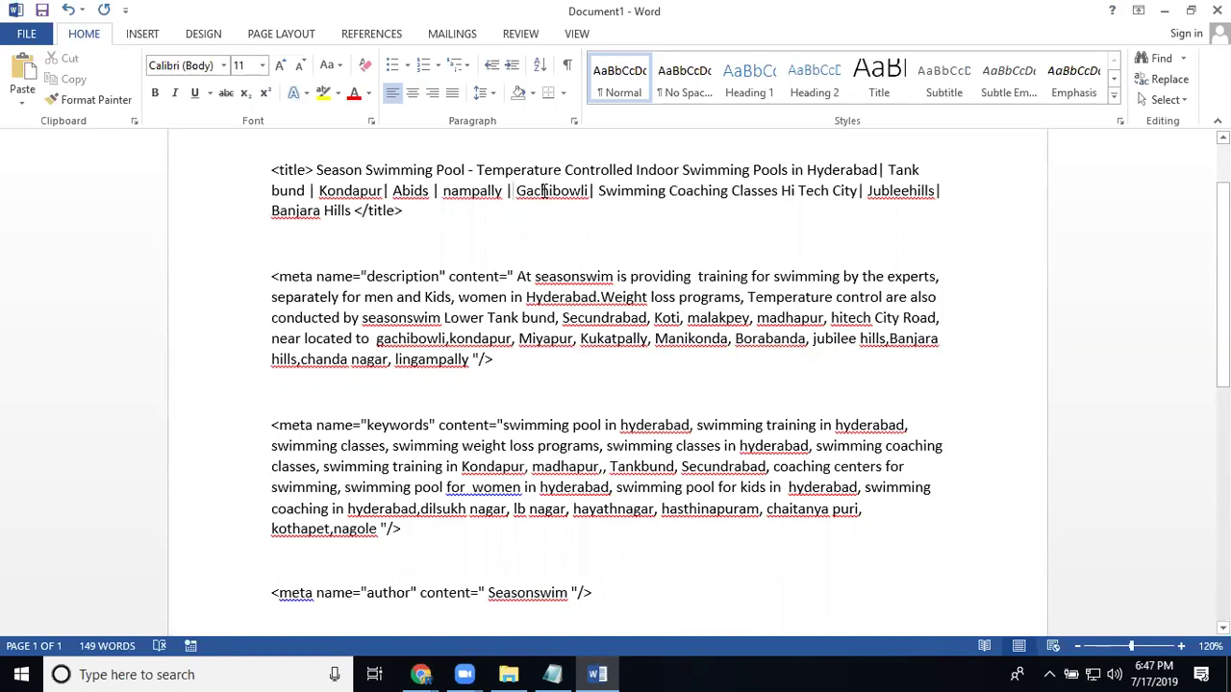
click(449, 342)
double_click(473, 344)
key(Delete)
key(BackSpace)
key(BackSpace)
key(Delete)
Cut Gachibowli, Jubleehills and Banjara Hills so the title ends at 'Hi Tech City </title>'.
double_click(556, 192)
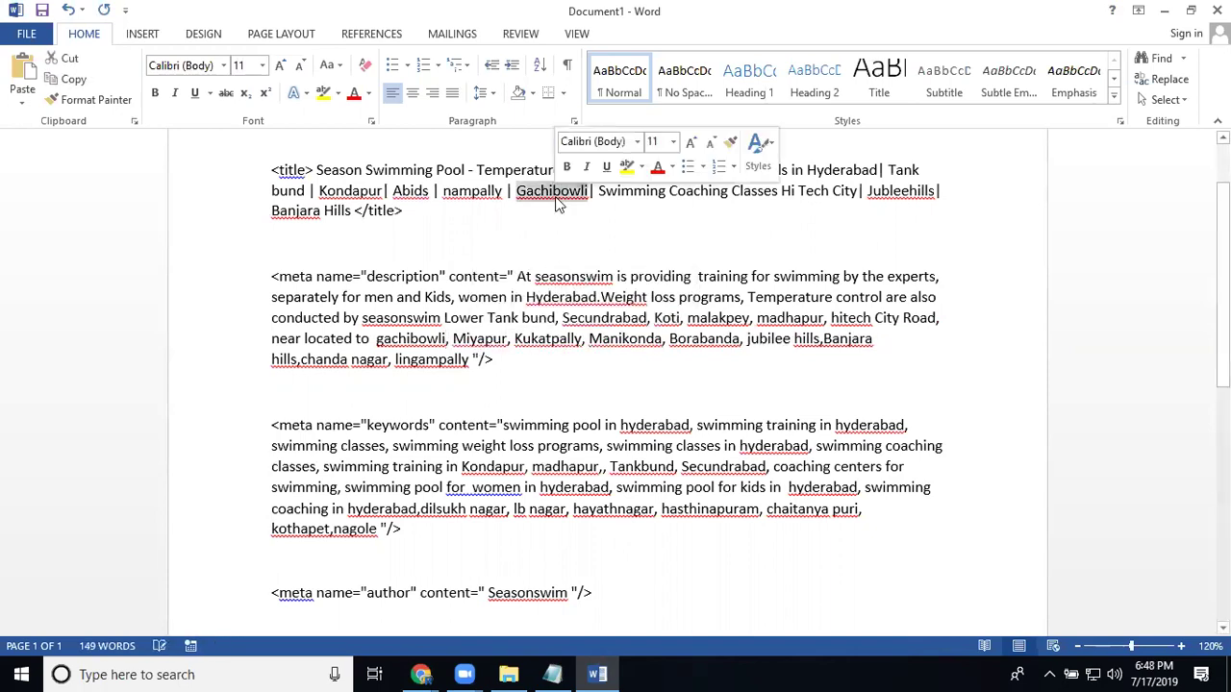
key(Delete)
key(BackSpace)
key(BackSpace)
key(BackSpace)
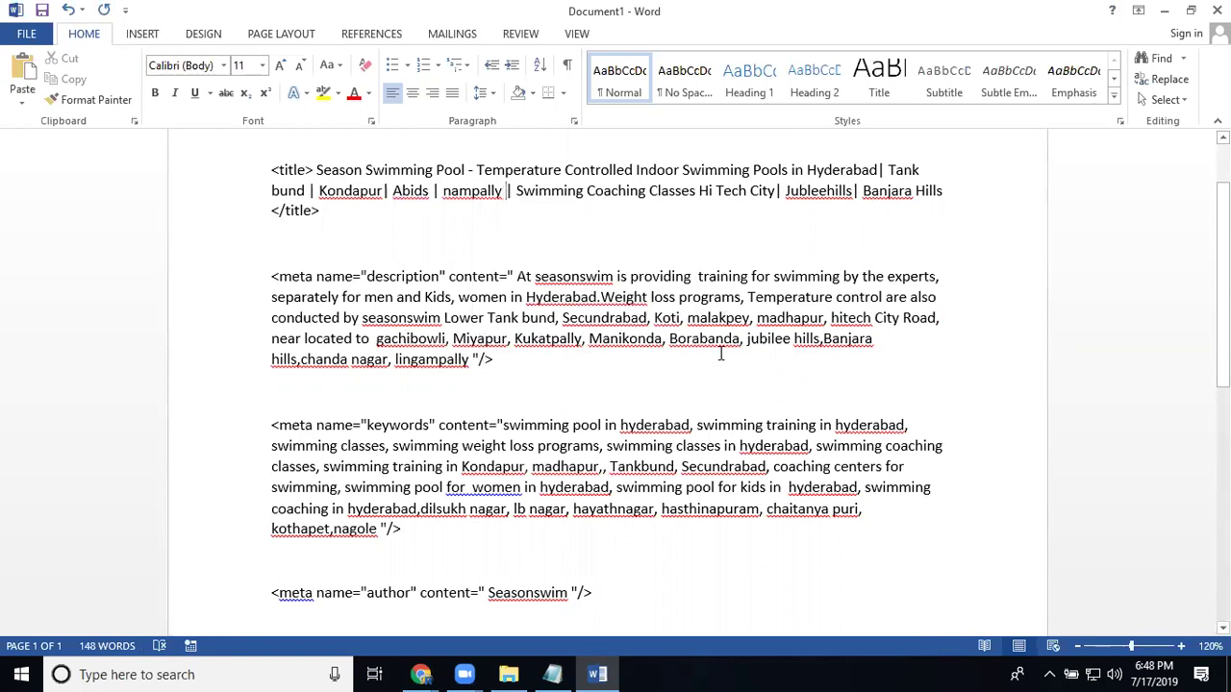
drag(746, 339, 523, 366)
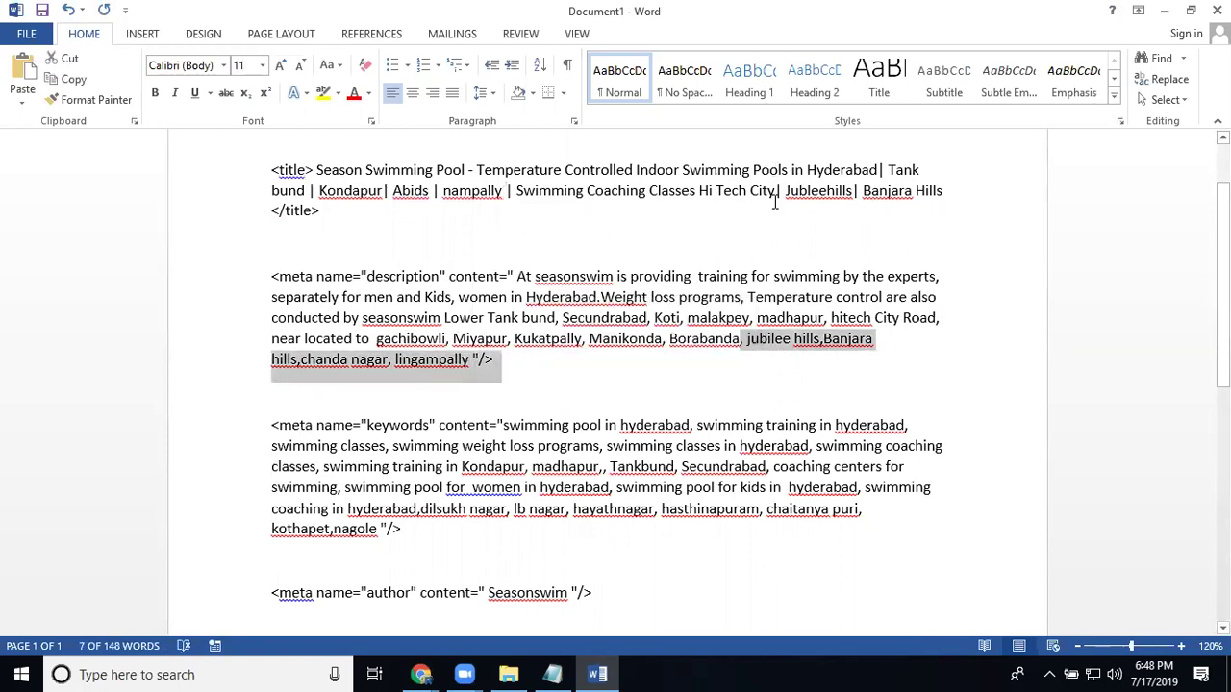
drag(786, 190, 946, 190)
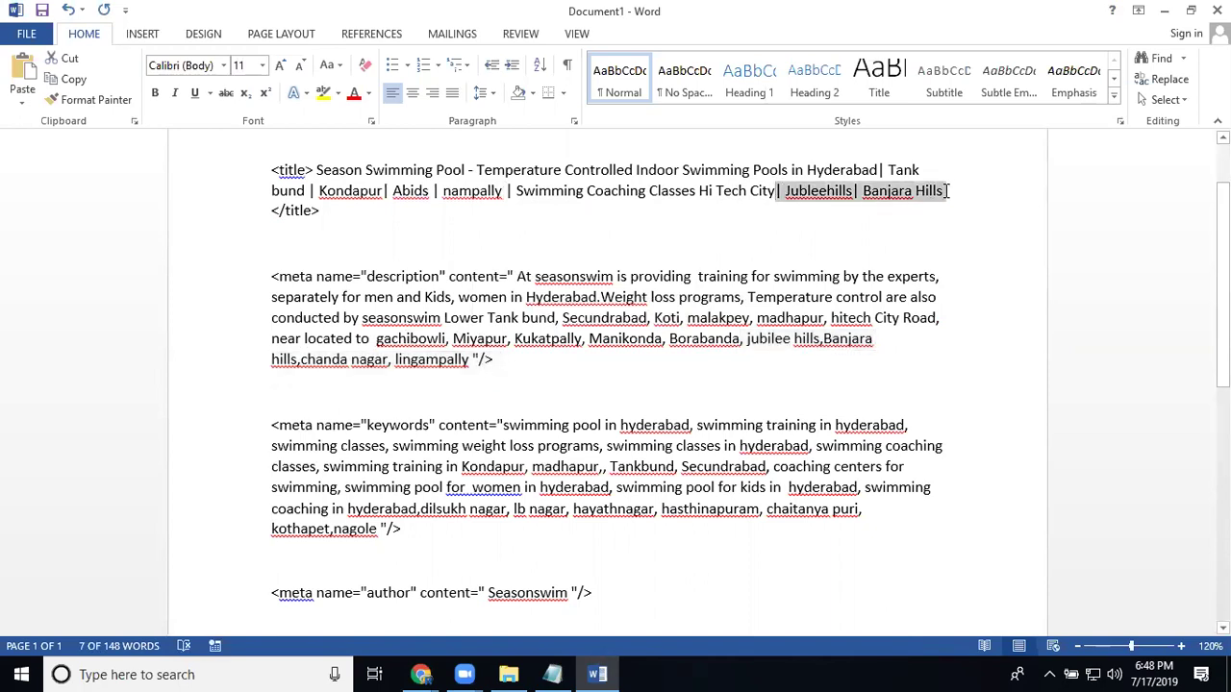
key(Delete)
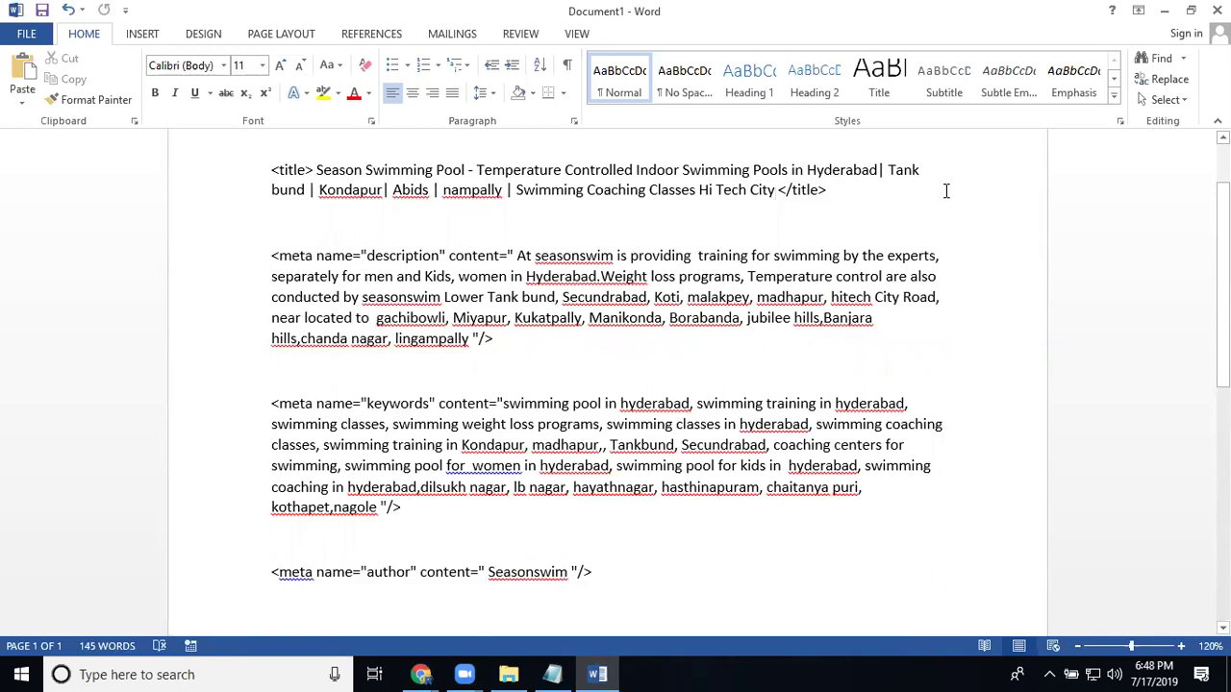
key(BackSpace)
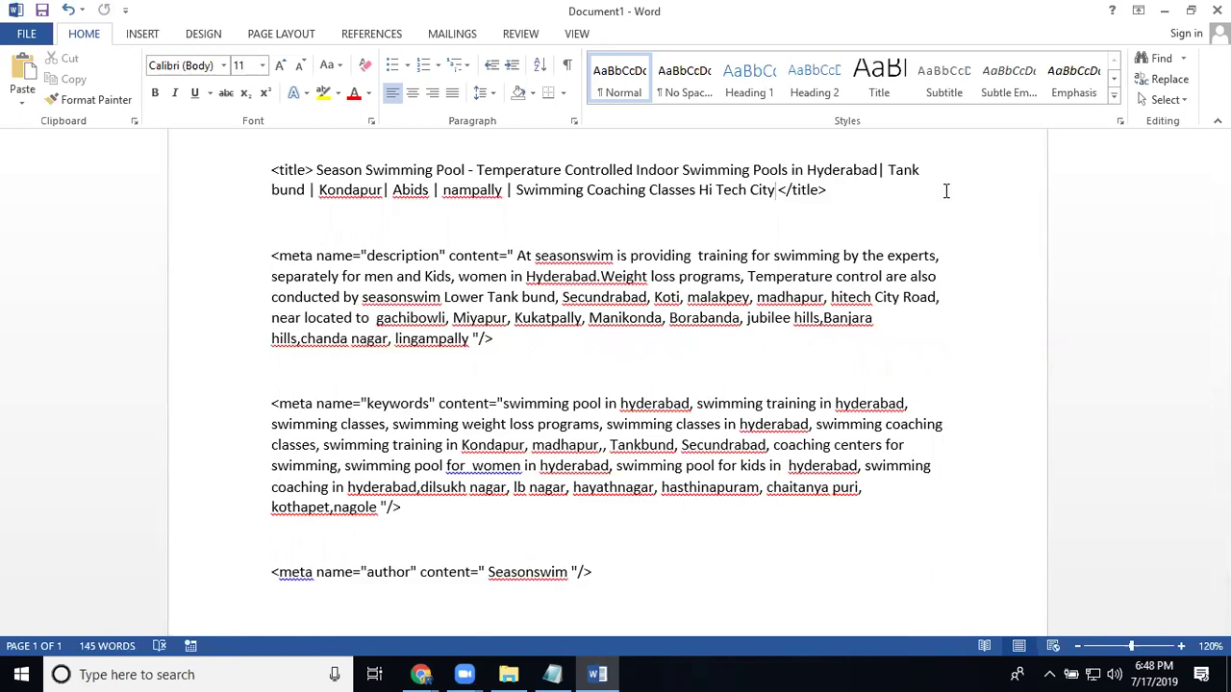
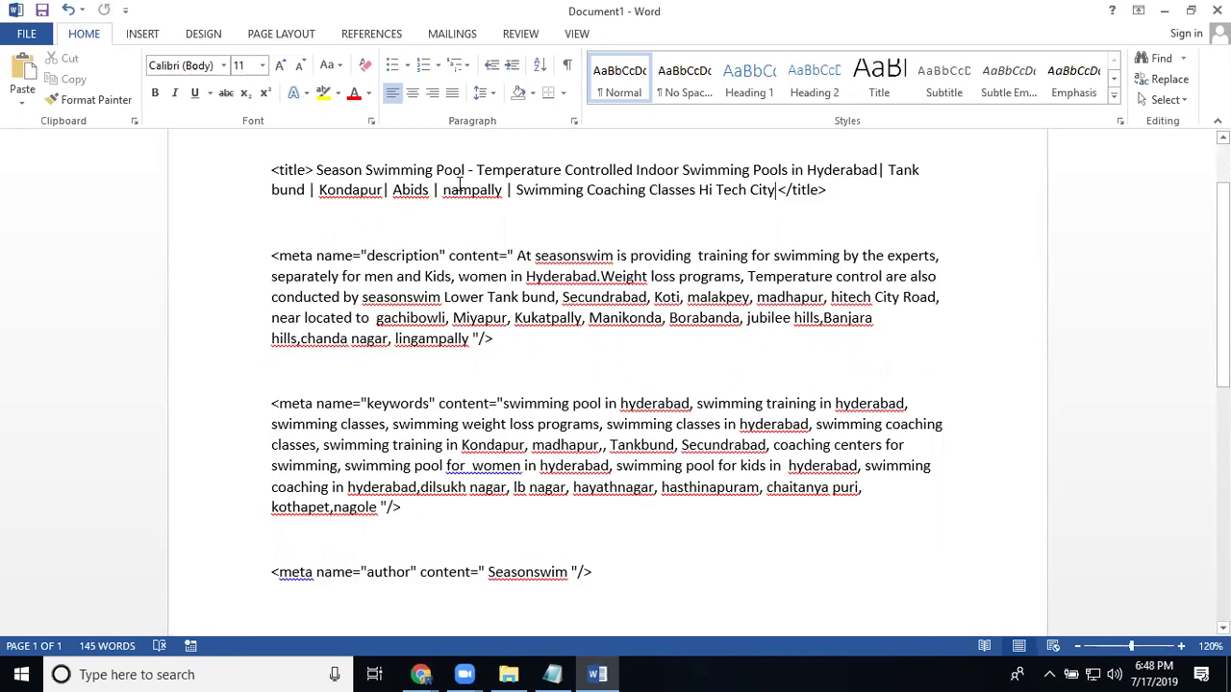
Move 'nampally' from the title into the description's area list, before Kukatpally.
double_click(462, 189)
key(ctrl+c)
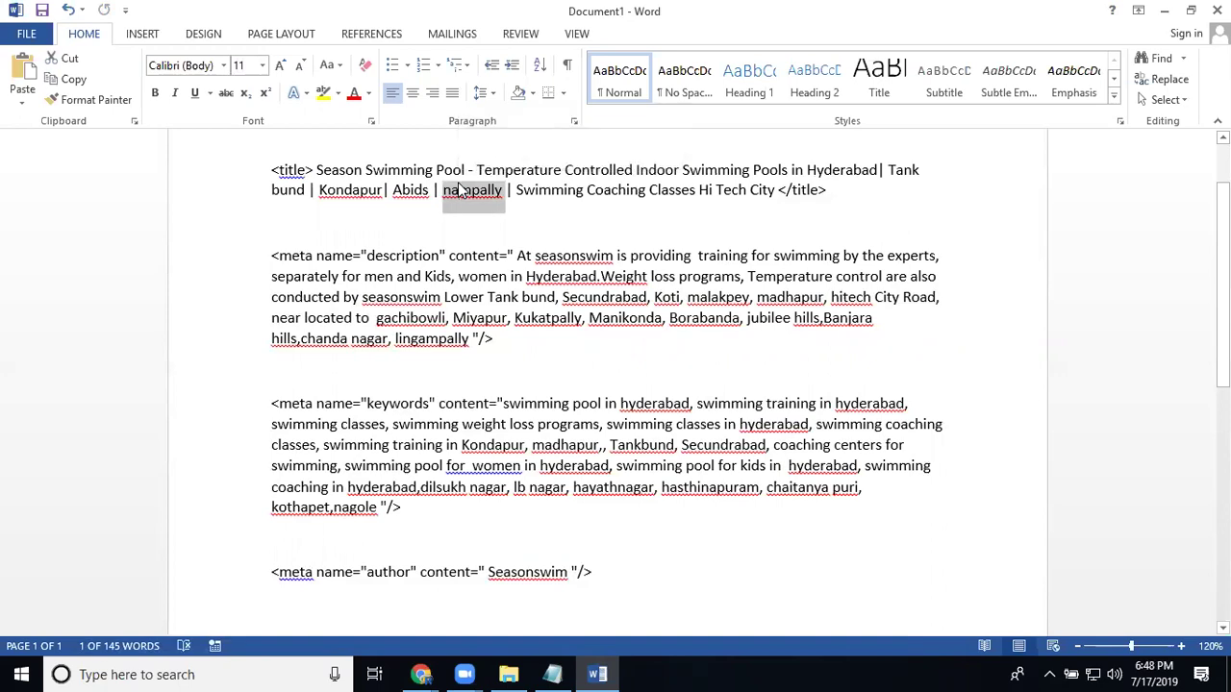
key(Delete)
click(377, 321)
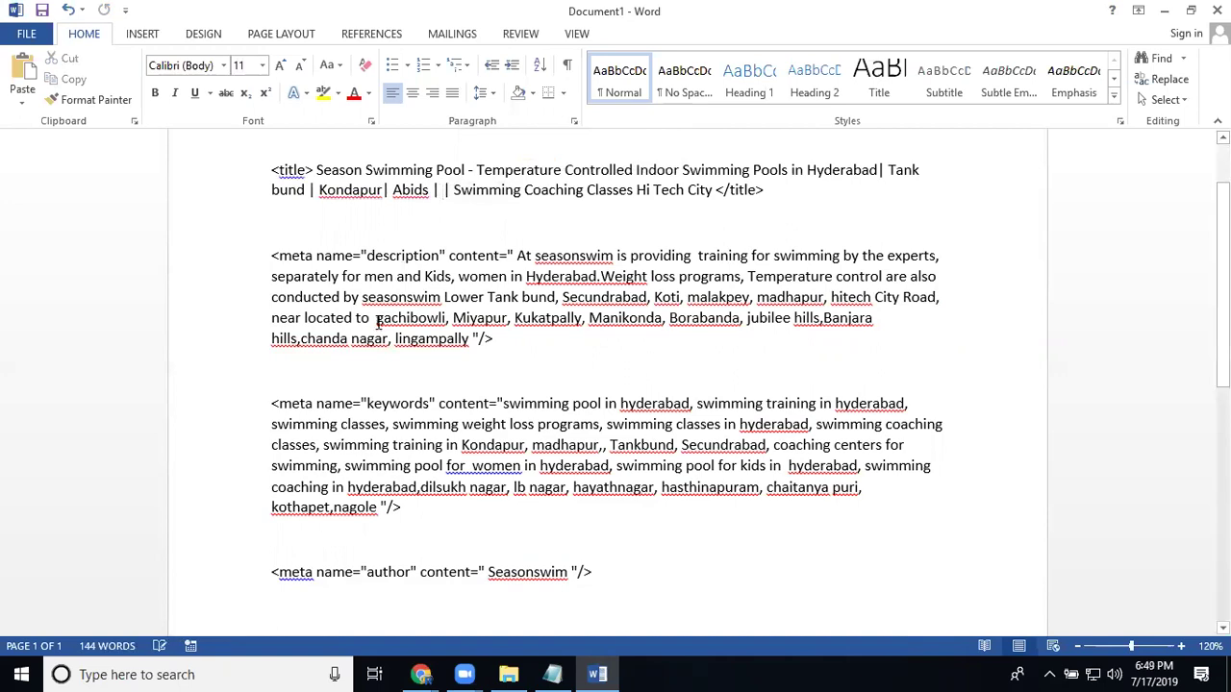
click(514, 317)
key(ctrl+v)
text(,)
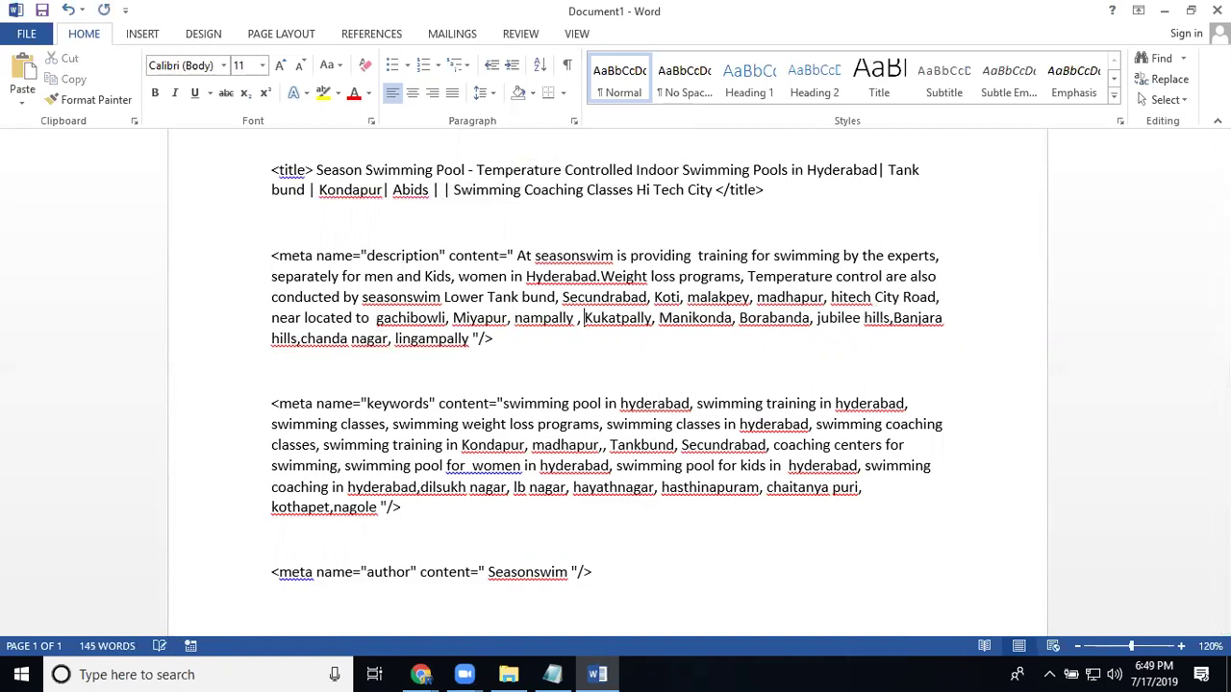
Delete the title's extra bar and replace 'Hi Tech City' with 'Erragadda'.
click(451, 190)
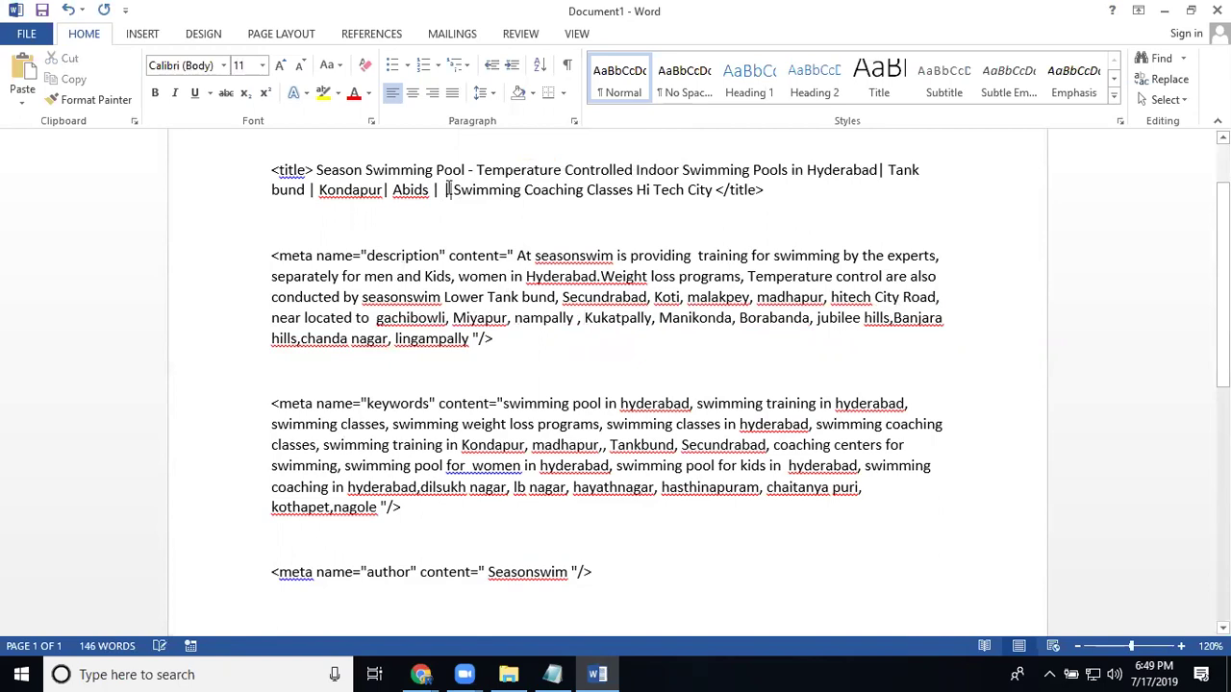
key(BackSpace)
key(BackSpace)
key(Delete)
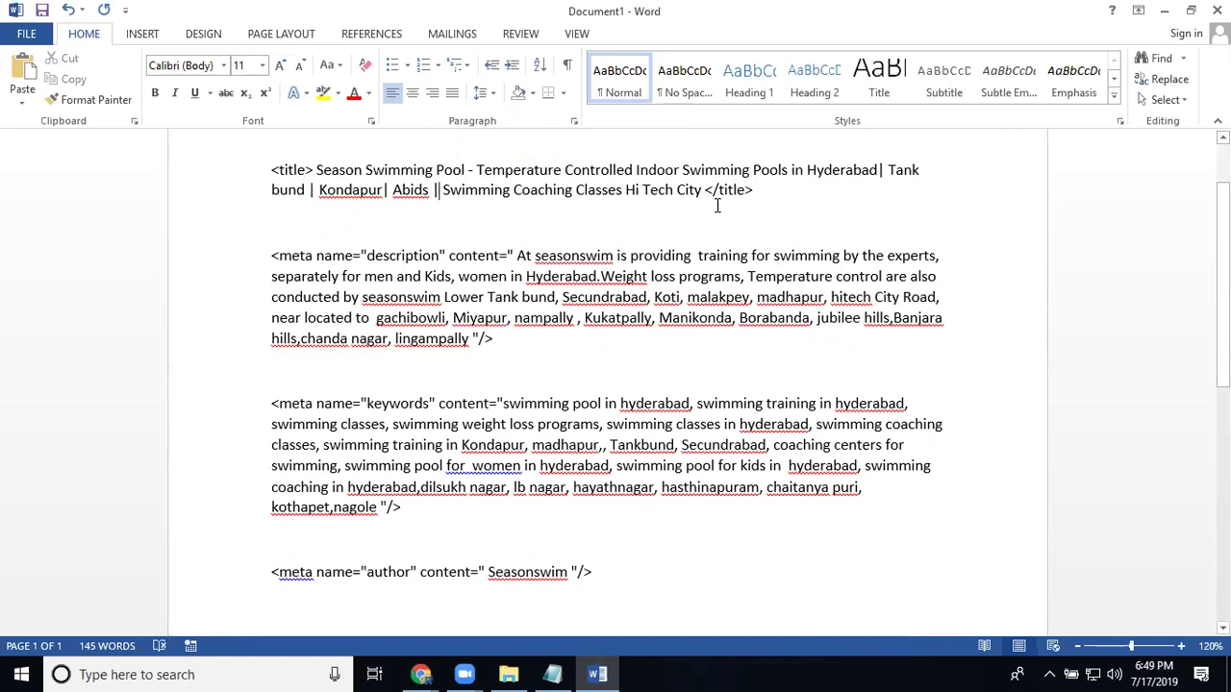
drag(705, 190, 633, 190)
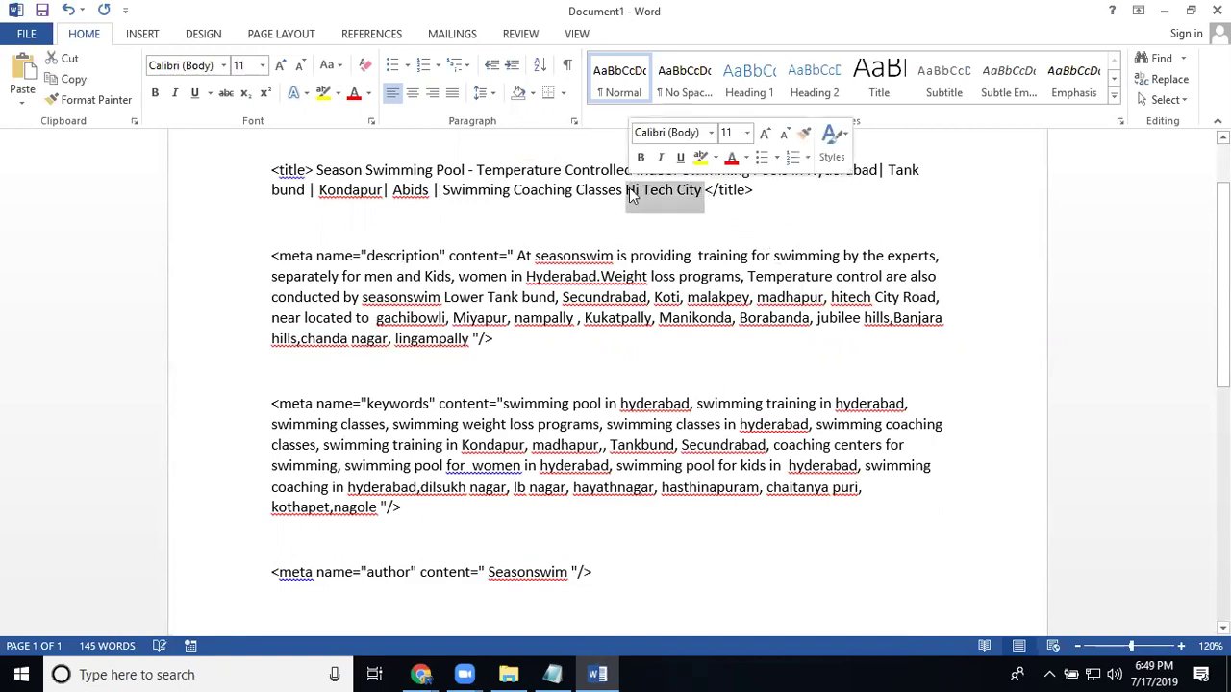
text(Erragadda)
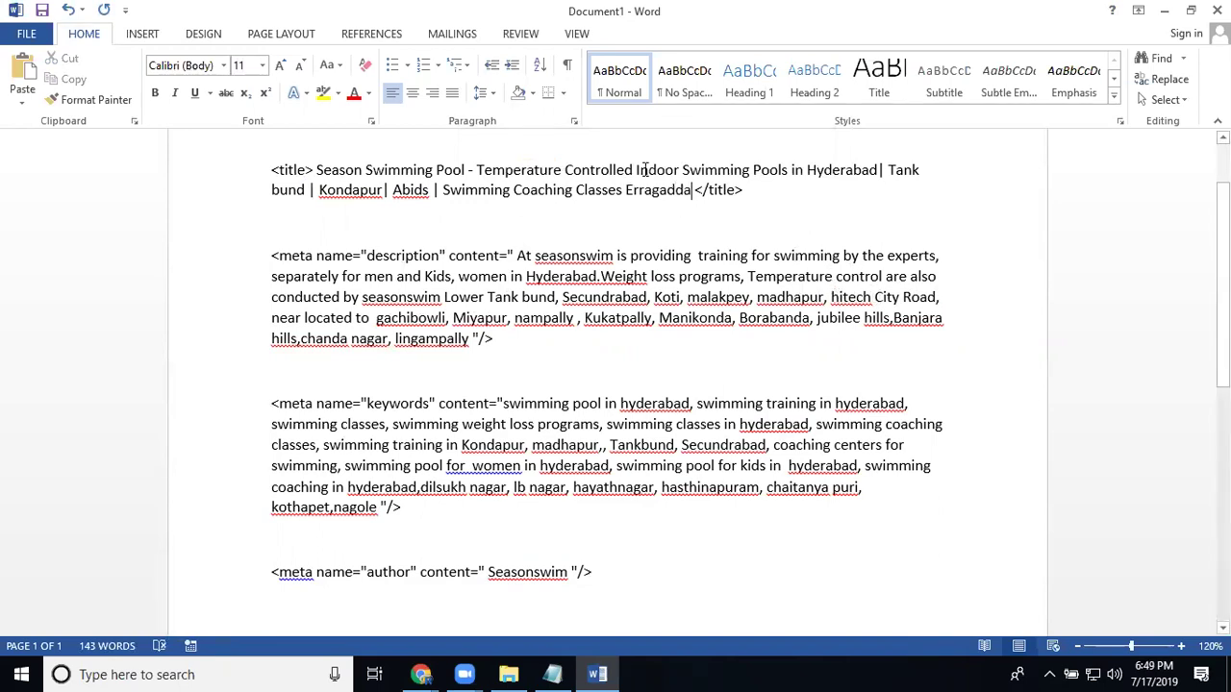
mouse_move(422, 674)
click(274, 616)
Review the branch addresses on the seasonswim.com Contact Us page, confirming an Erragadda branch.
click(1111, 143)
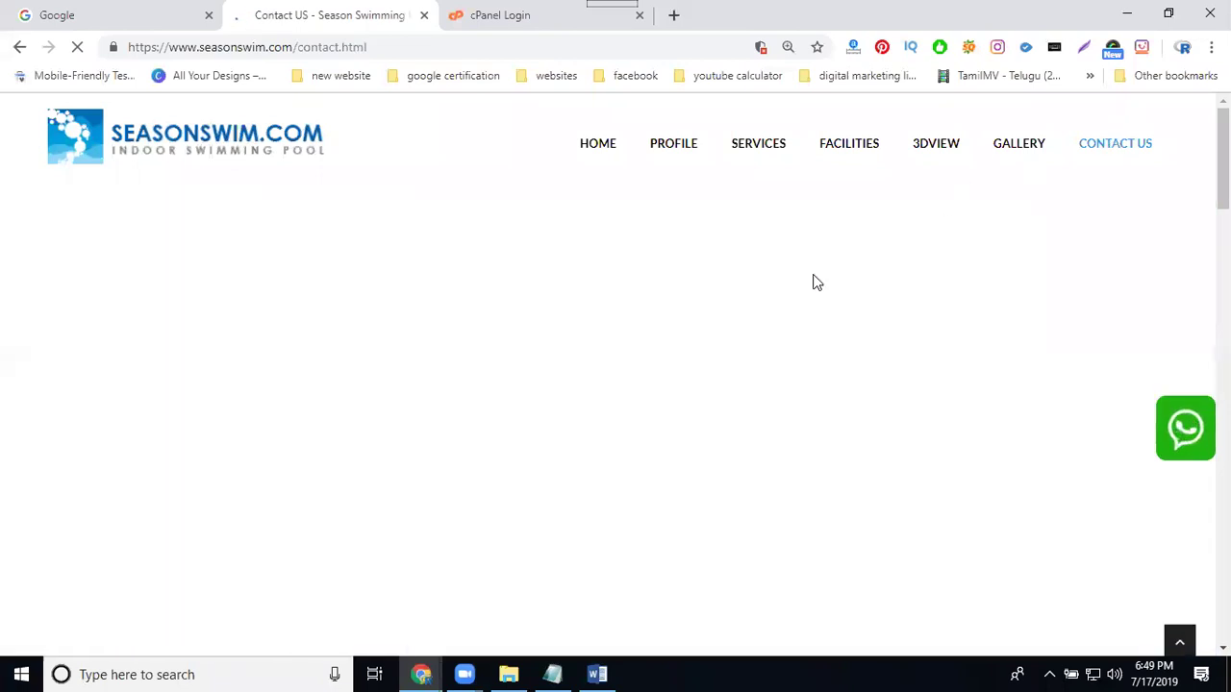
scroll(794, 303, down, 3)
scroll(793, 303, down, 3)
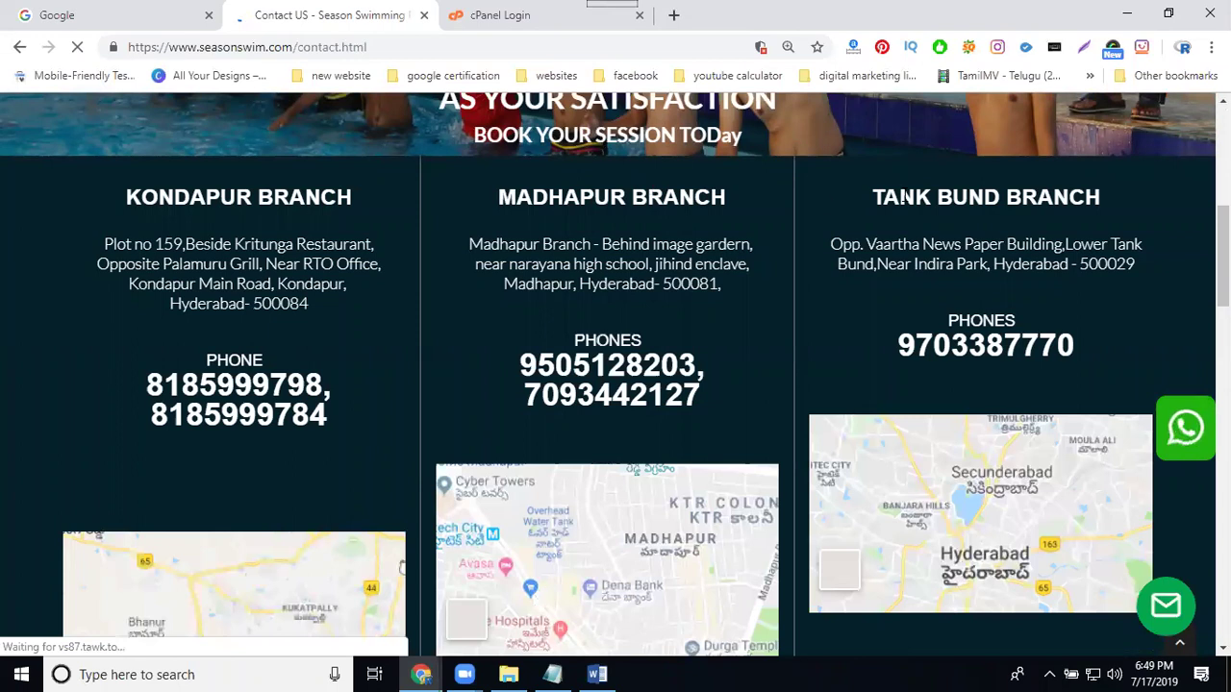
scroll(898, 304, down, 3)
scroll(899, 293, down, 10)
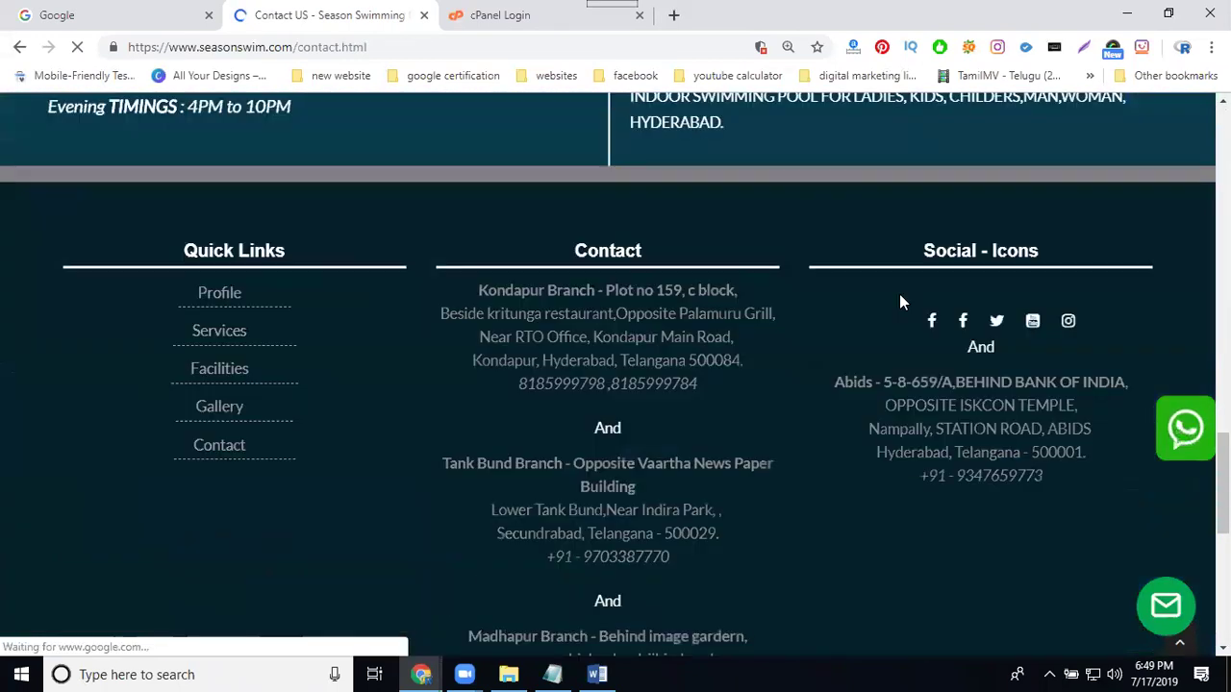
scroll(837, 337, down, 1)
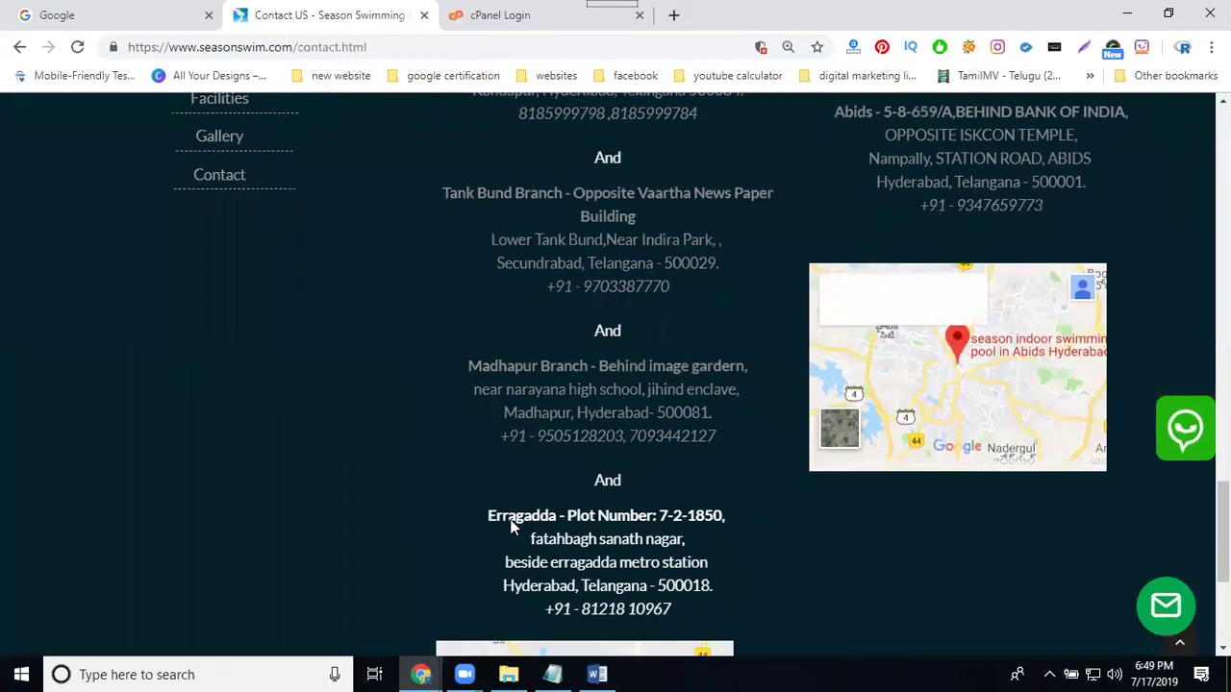
scroll(957, 452, up, 1)
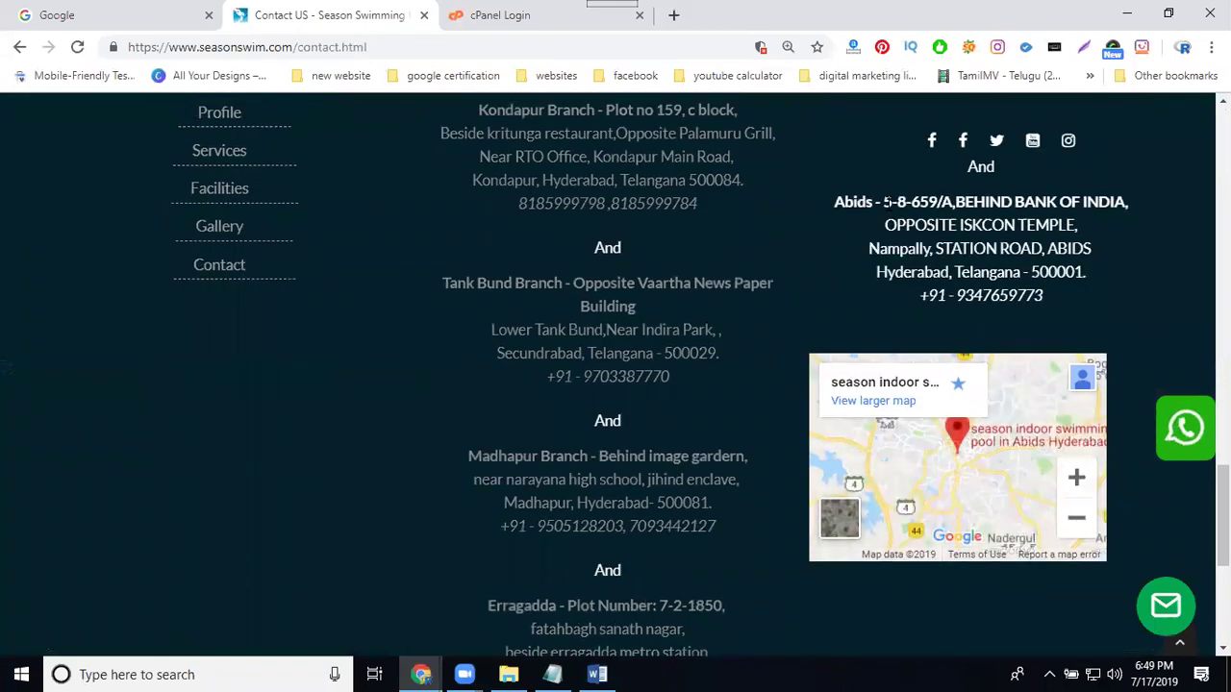
mouse_move(421, 674)
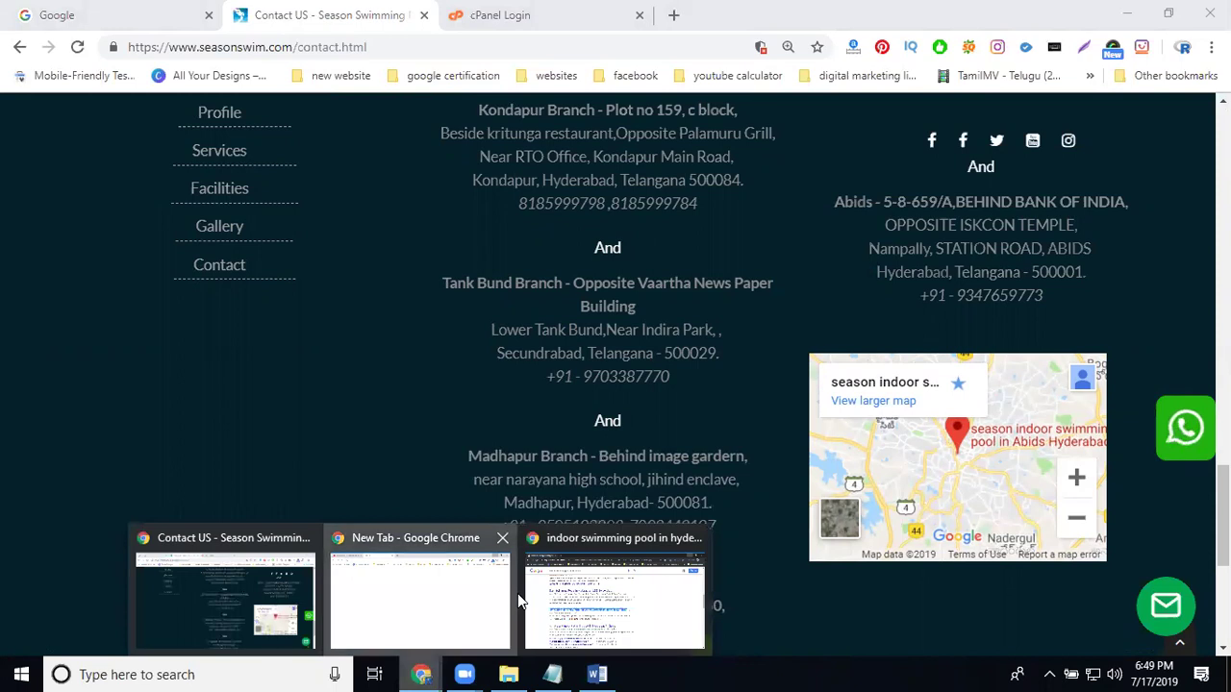
click(517, 601)
click(597, 674)
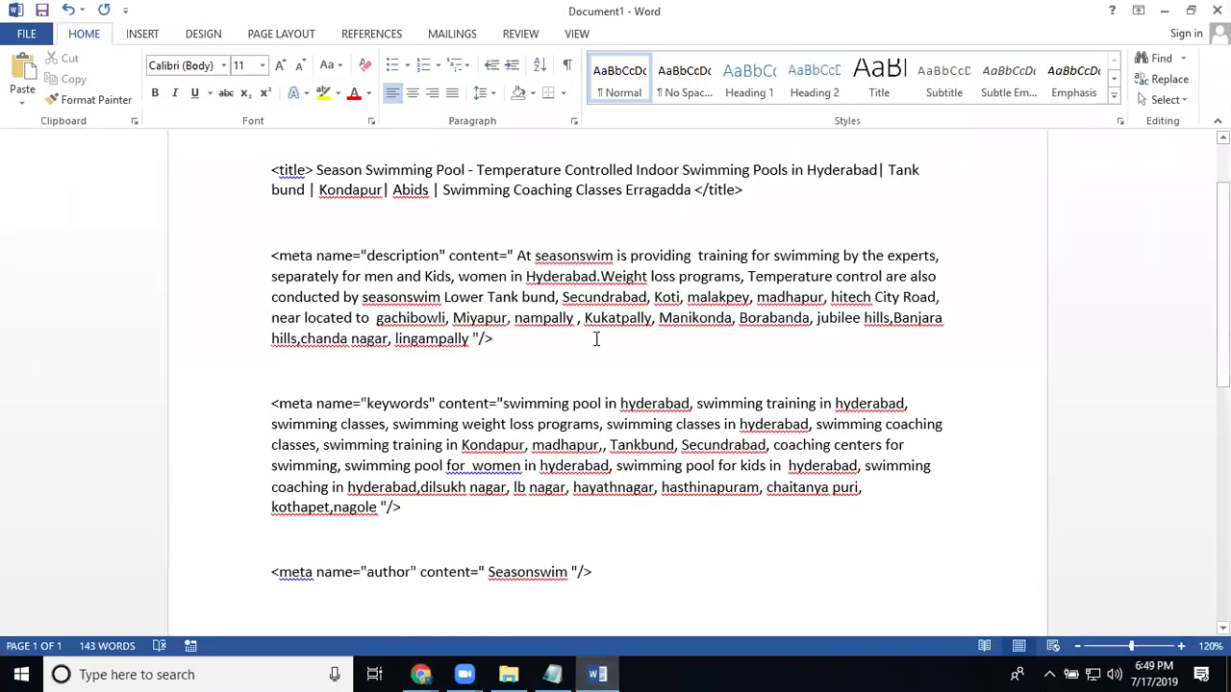
Type 'hafeezpet, ameerpet, sanath nagar' before Hyderabad in the description meta tag.
click(417, 192)
double_click(770, 298)
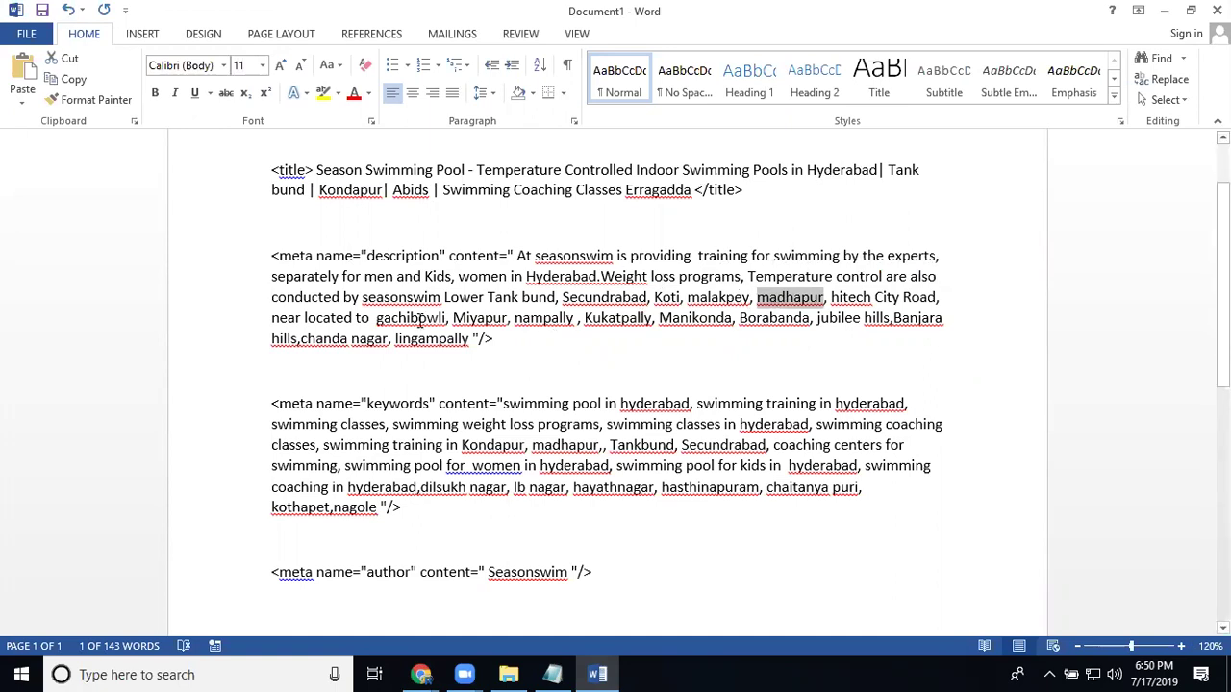
double_click(419, 321)
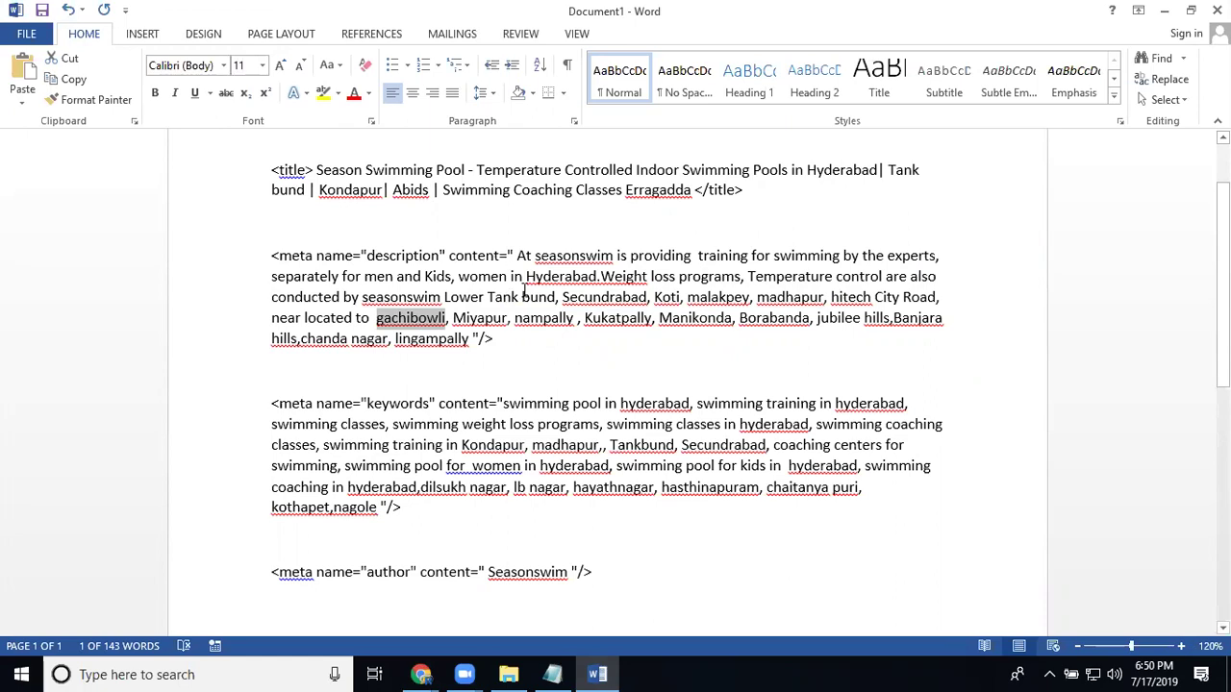
click(524, 276)
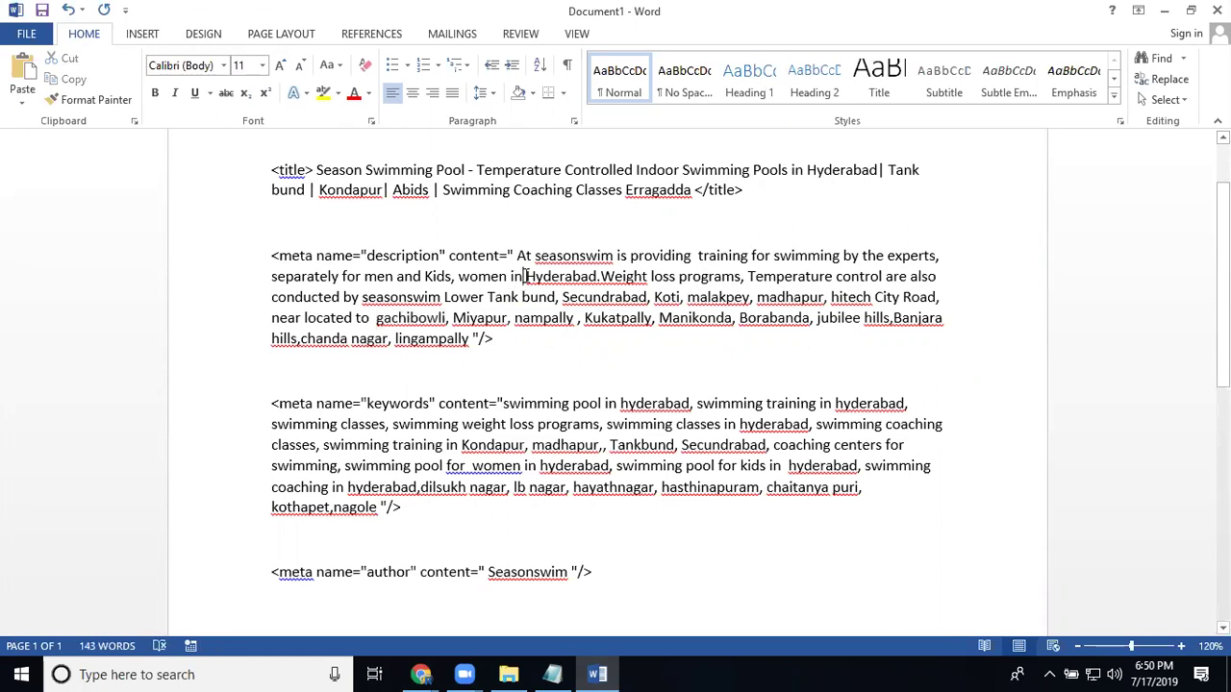
text(hafeezpt)
key(BackSpace)
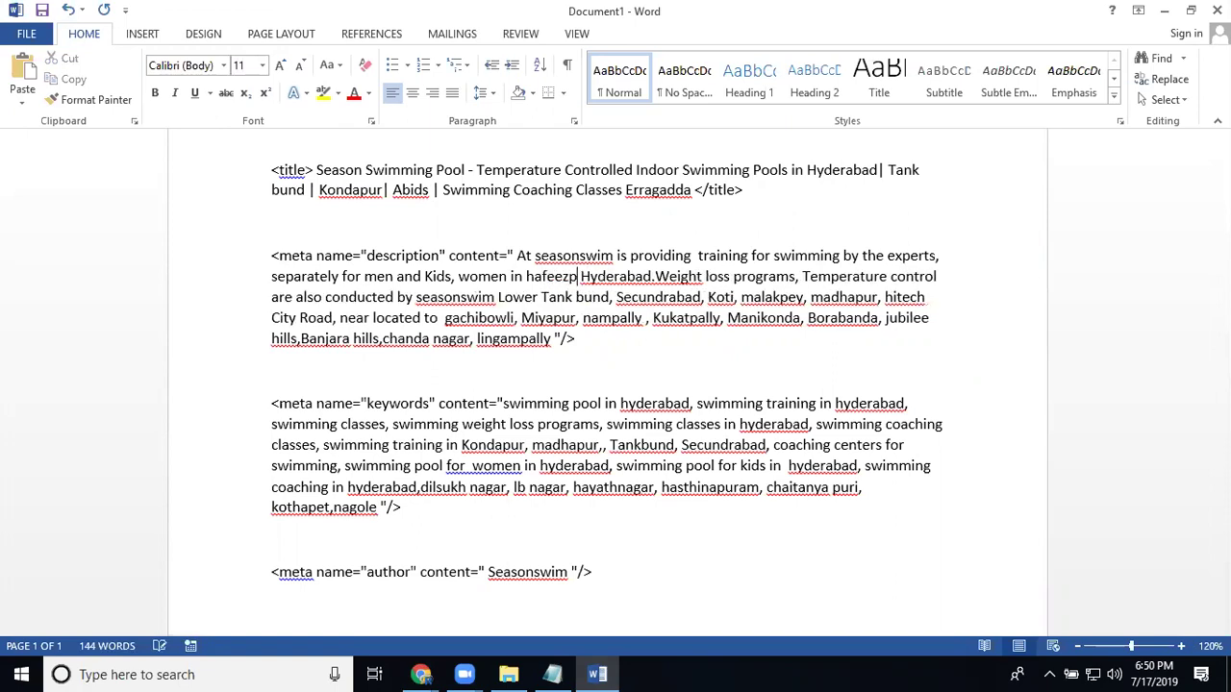
text(et)
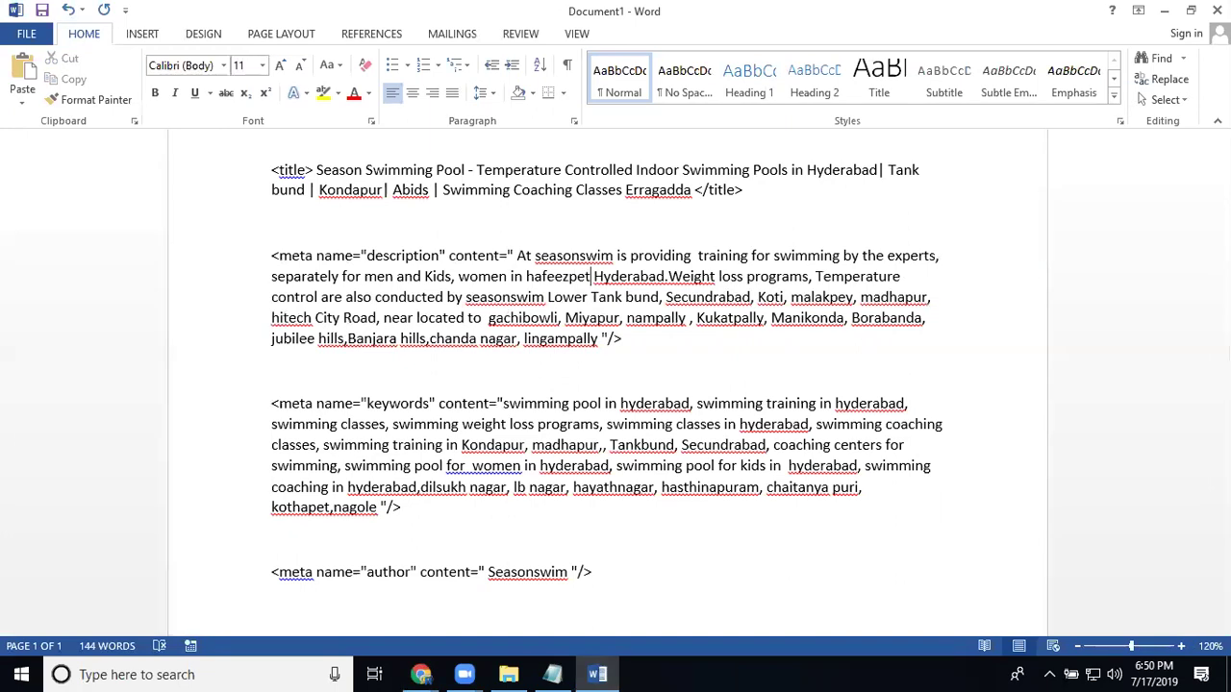
text(, ameerpet)
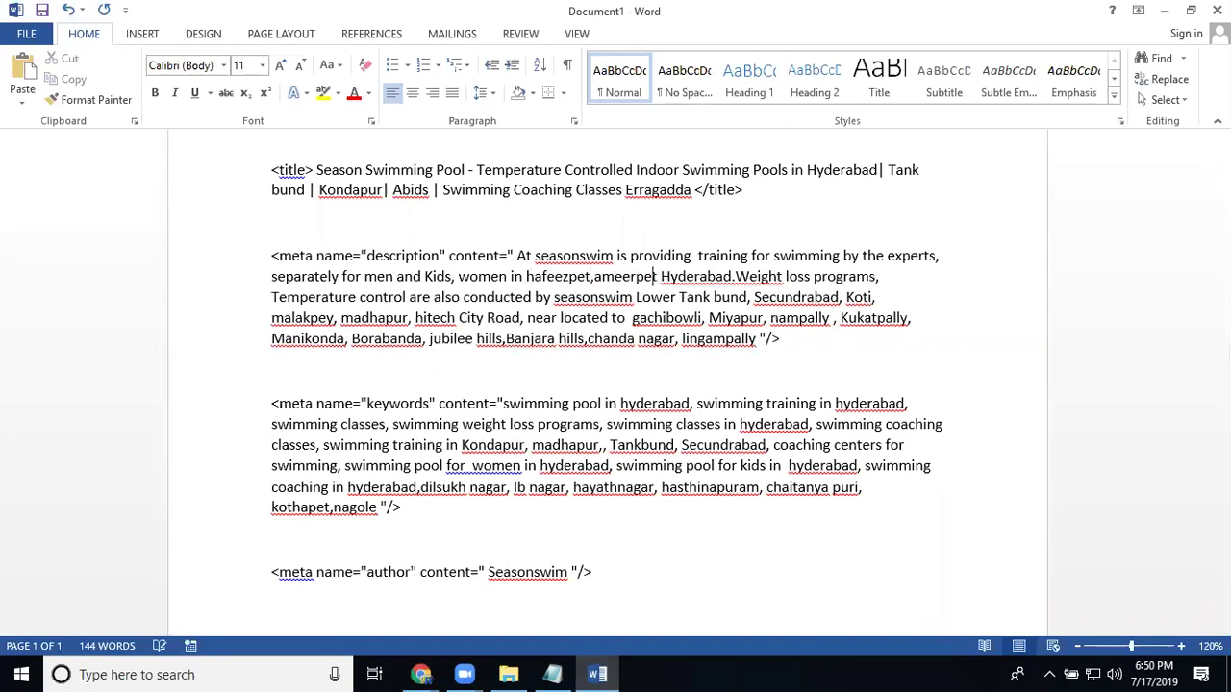
text(, )
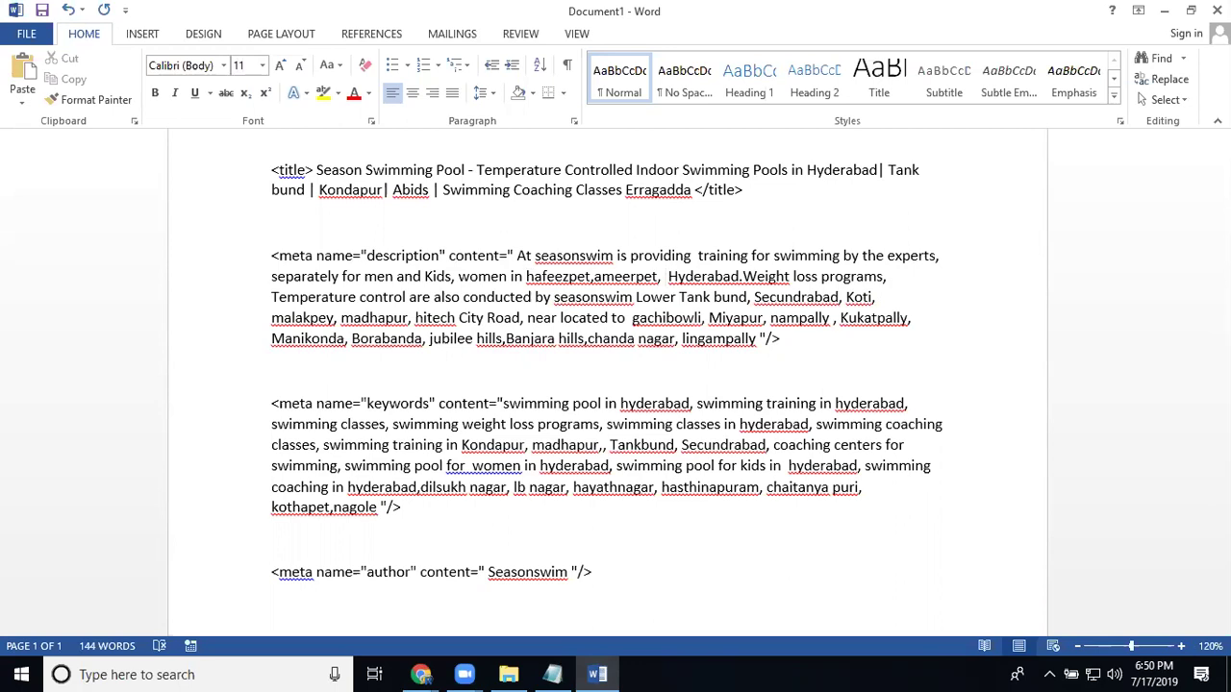
text(sanath na)
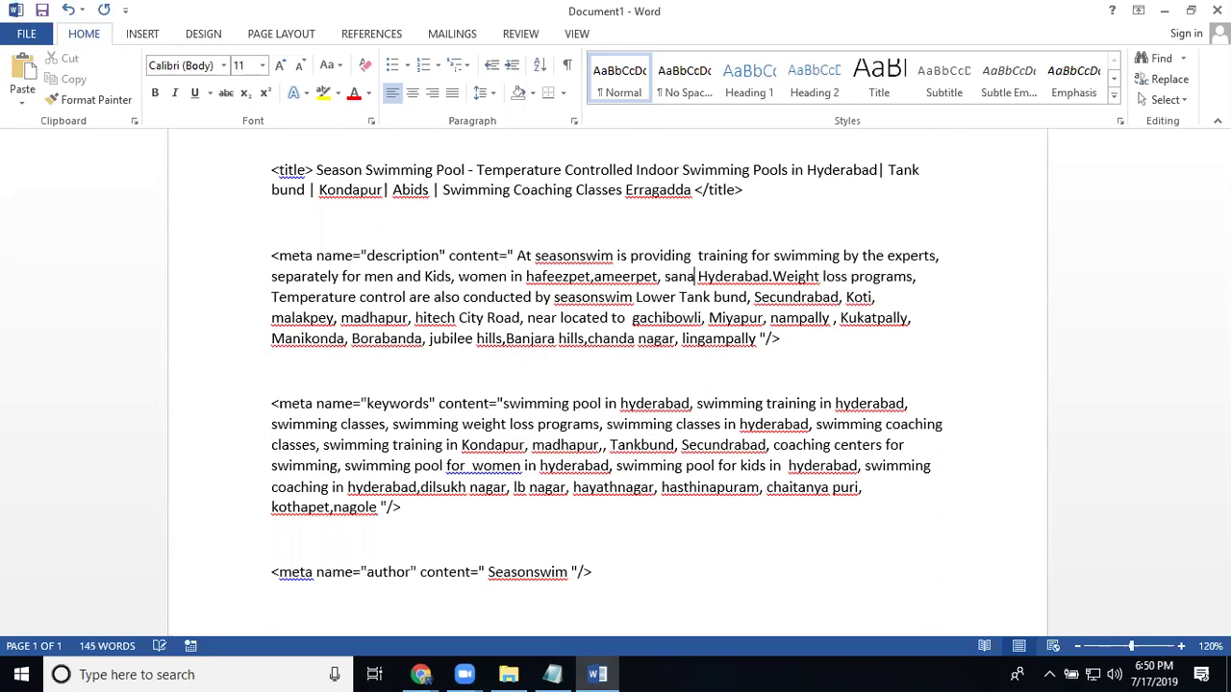
text(gar)
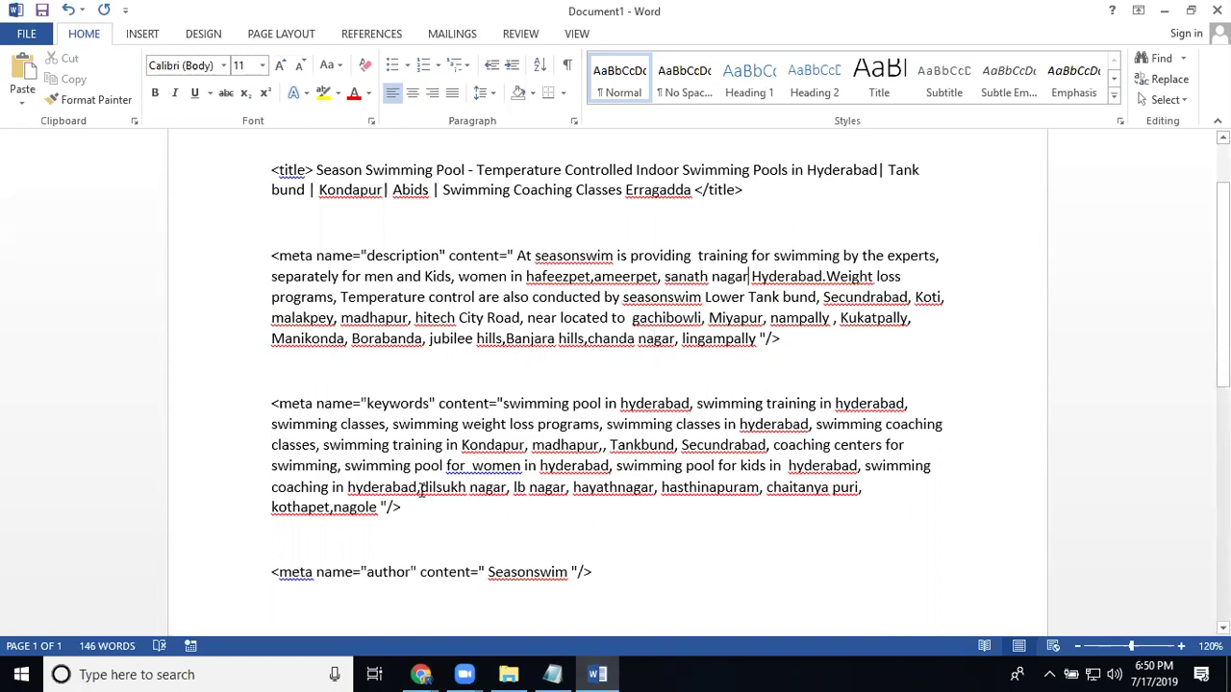
Delete the keyword areas from dilsukh nagar to kothapet,nagole after Hyderabad.
drag(420, 490, 382, 507)
key(Delete)
key(BackSpace)
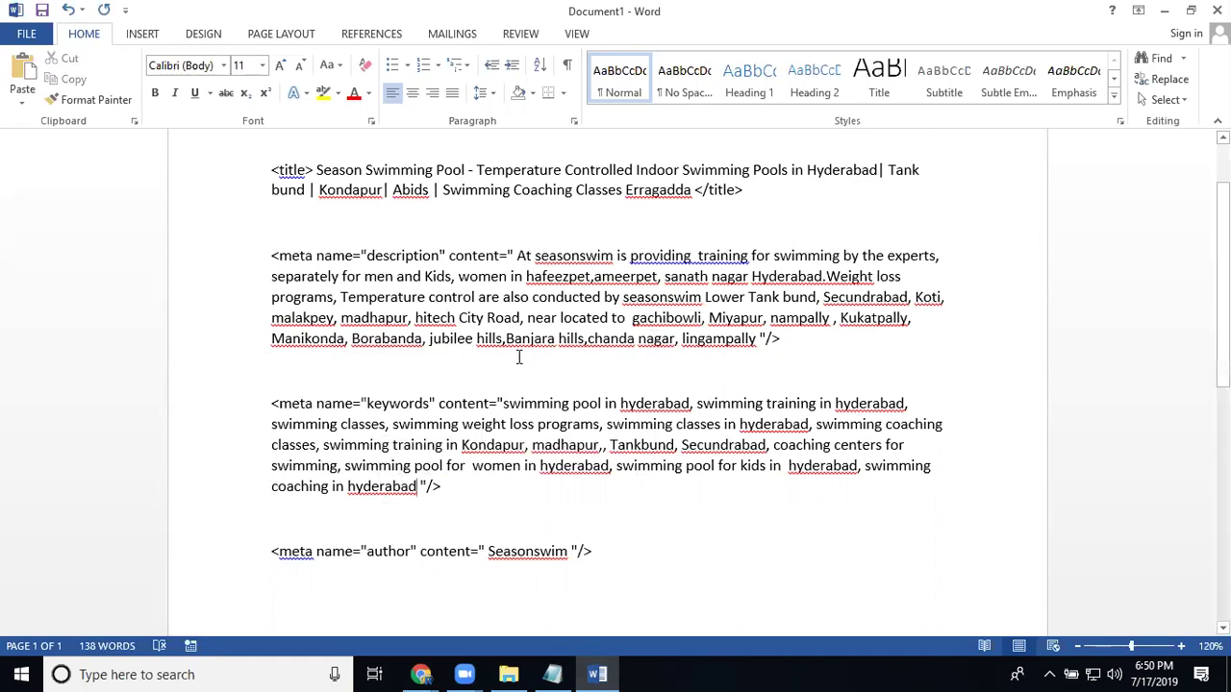
Paste the description's gachibowli-to-lingampally areas after Hyderabad in keywords, removing the duplicate comma.
drag(753, 339, 634, 318)
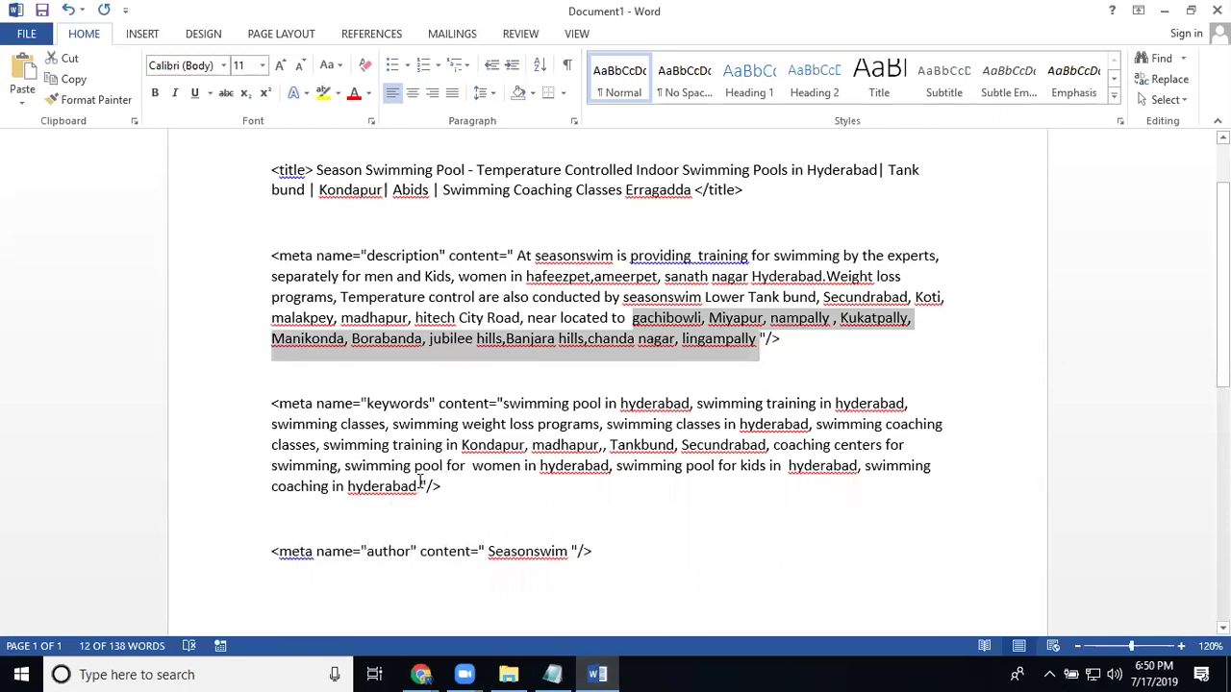
click(420, 482)
key(BackSpace)
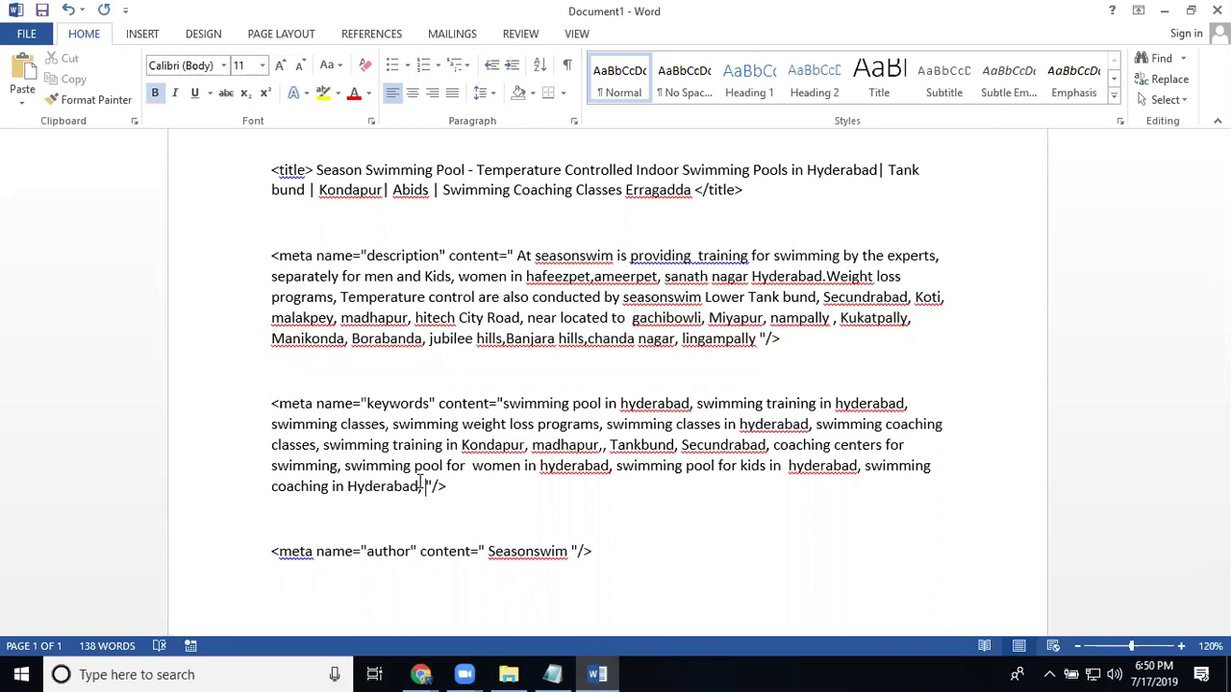
key(BackSpace)
text(, gachibowli, Miyapur, nampally , Kukatpally, Manikonda, Borabanda, jubilee hills,Banjara hills,chanda nagar, lingampally)
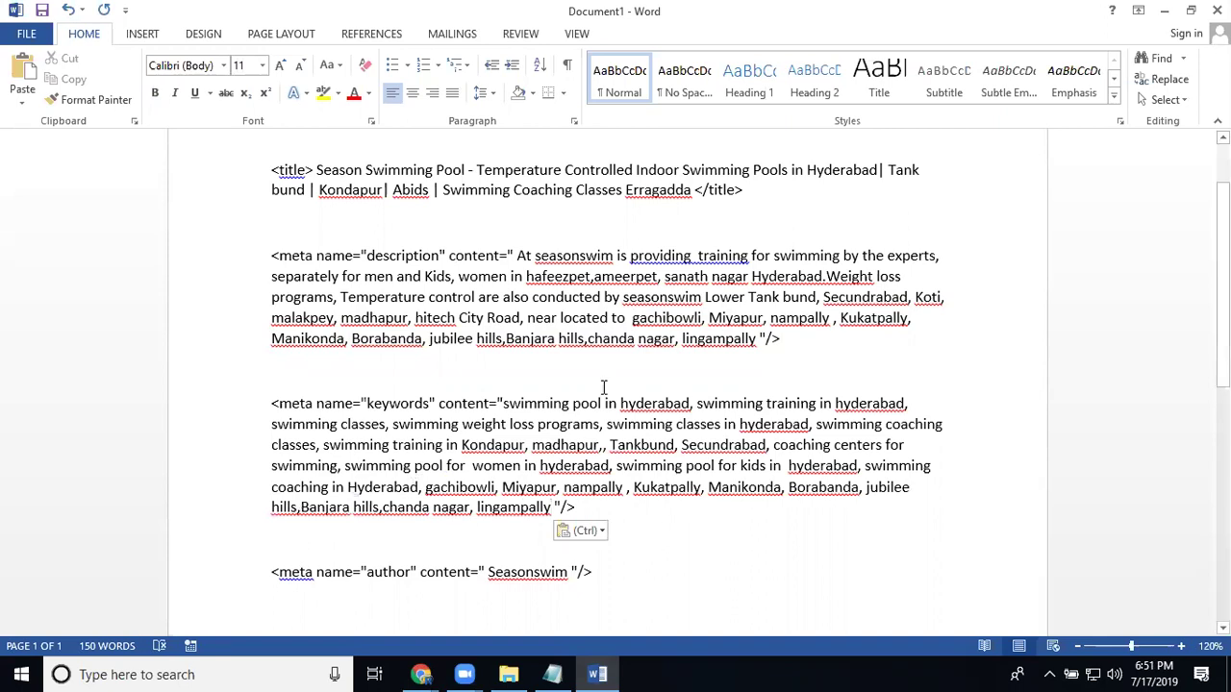
click(607, 445)
key(BackSpace)
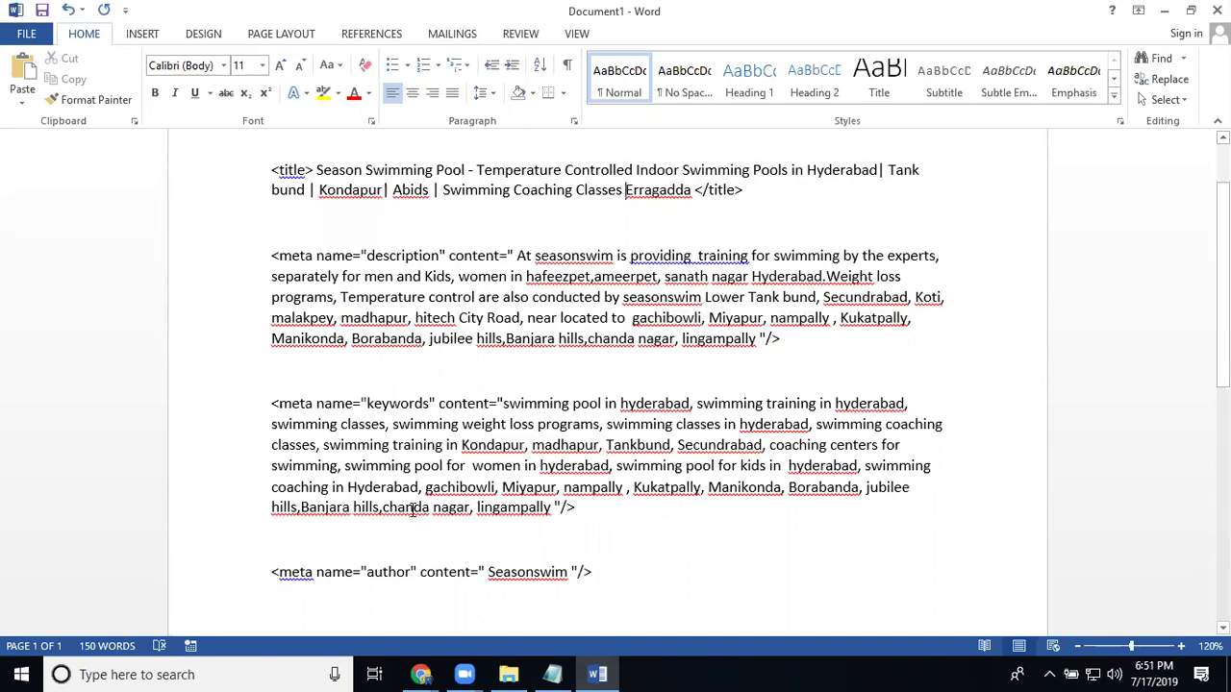
View the seasonswim.com home page source and zoom in to read its title line.
click(420, 675)
click(289, 596)
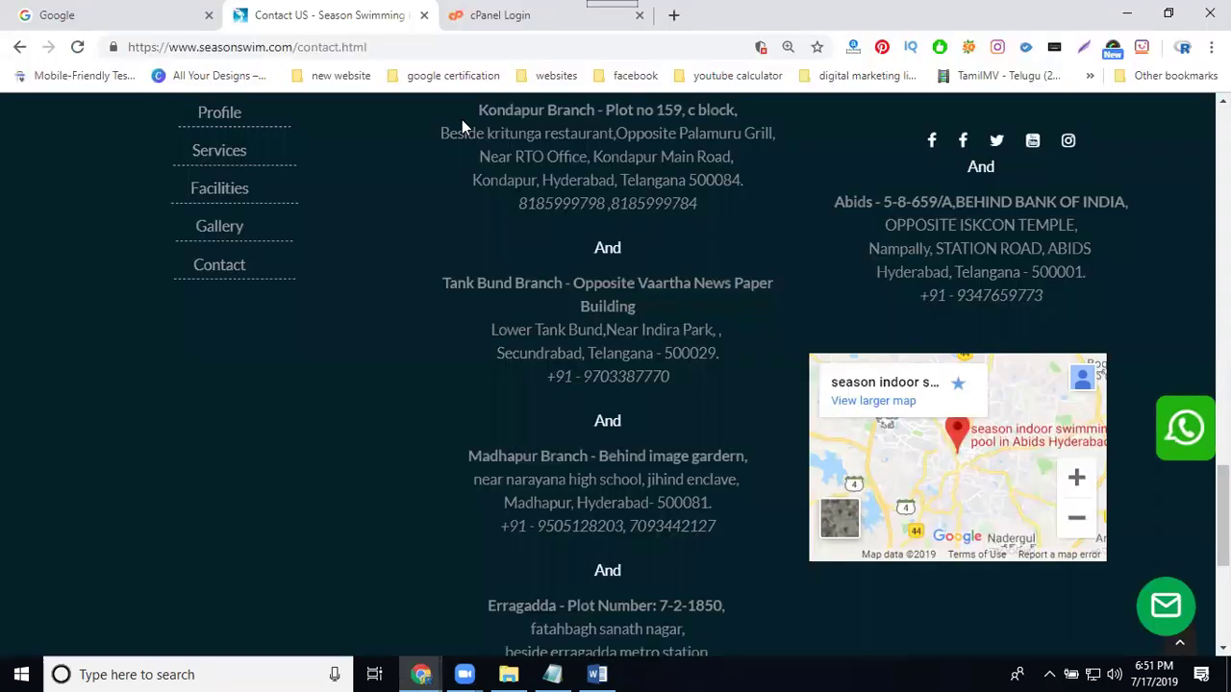
scroll(440, 141, up, 10)
scroll(439, 142, up, 5)
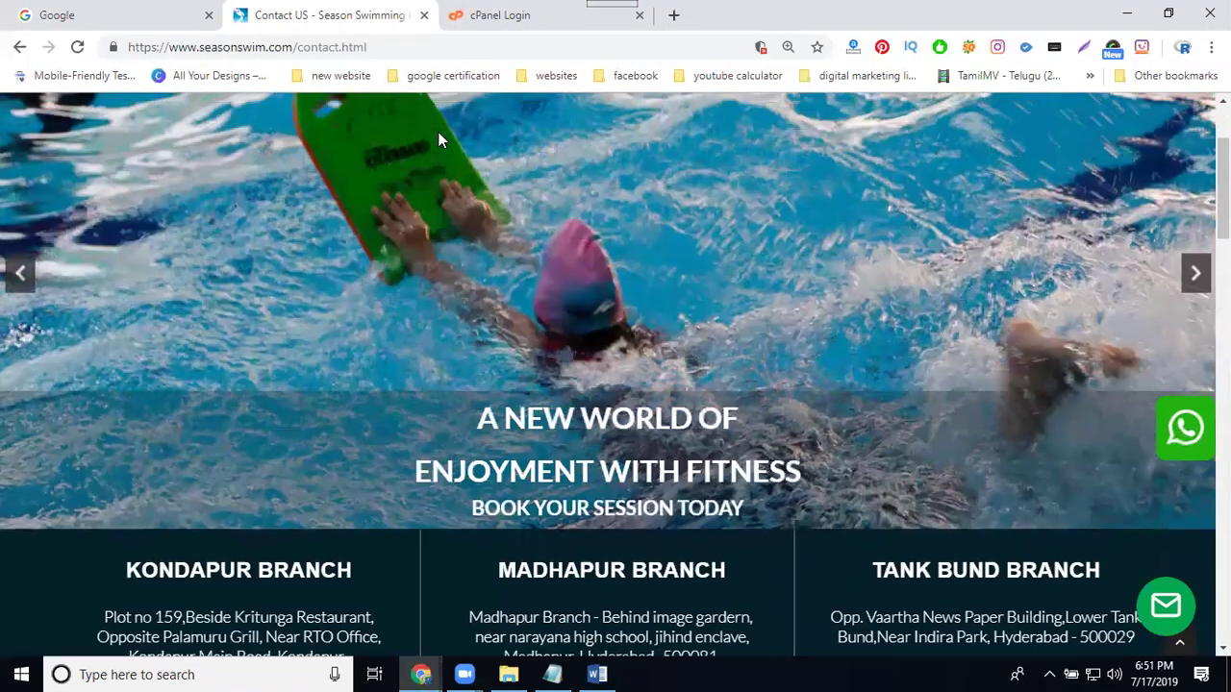
click(596, 145)
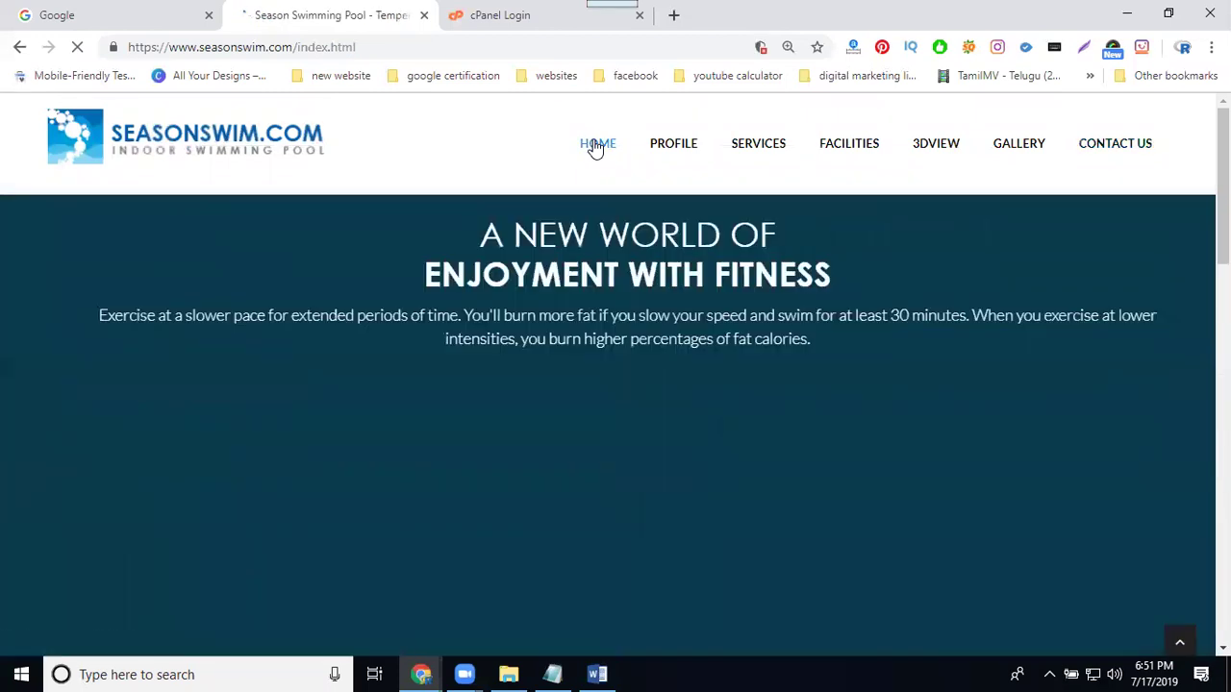
key(ctrl+u)
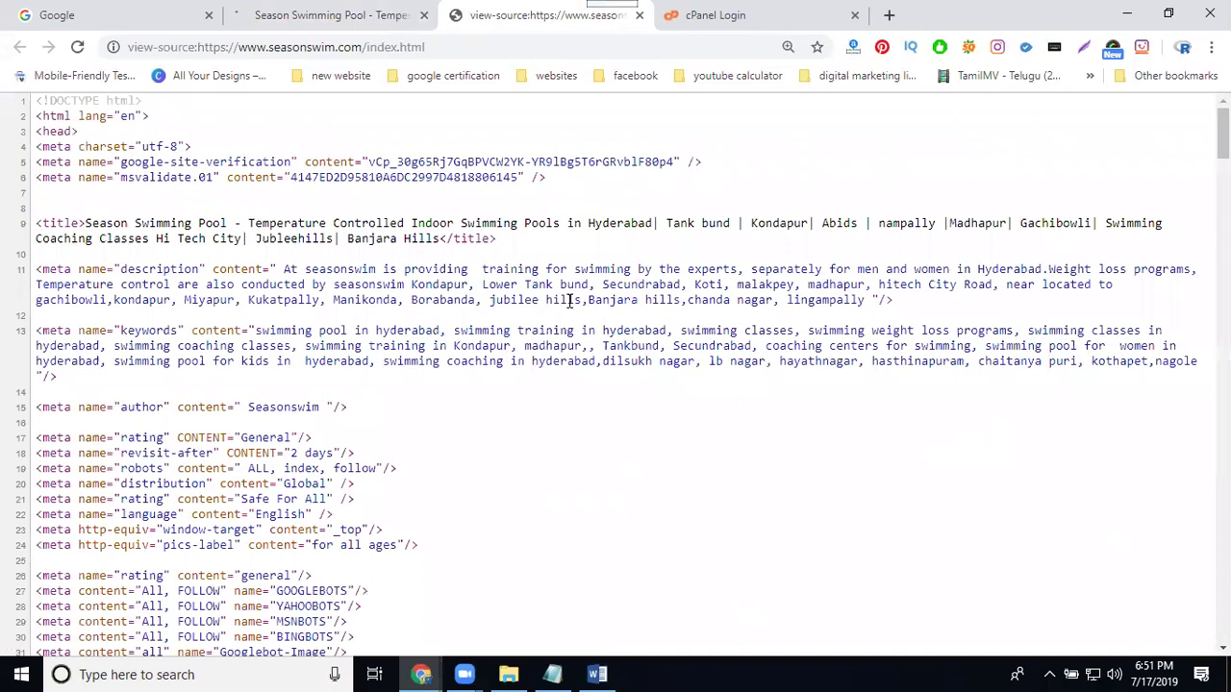
key(ctrl+plus)
key(ctrl+plus)
key(ctrl+plus)
key(ctrl+plus)
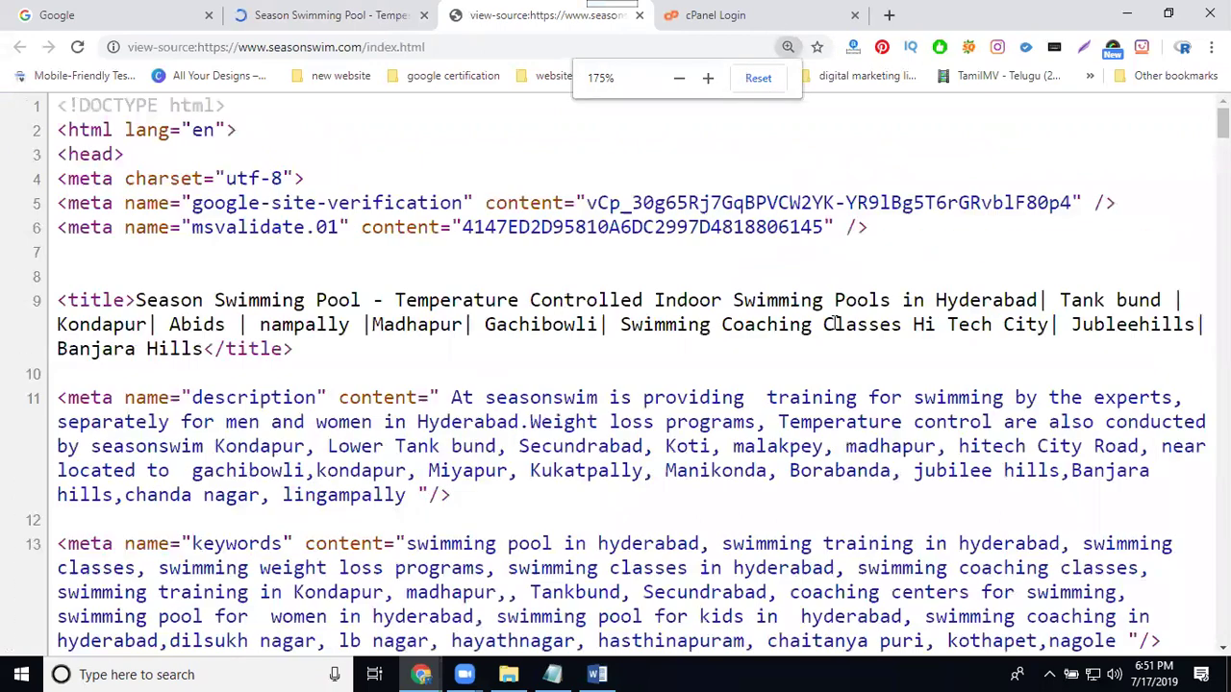
drag(939, 300, 640, 348)
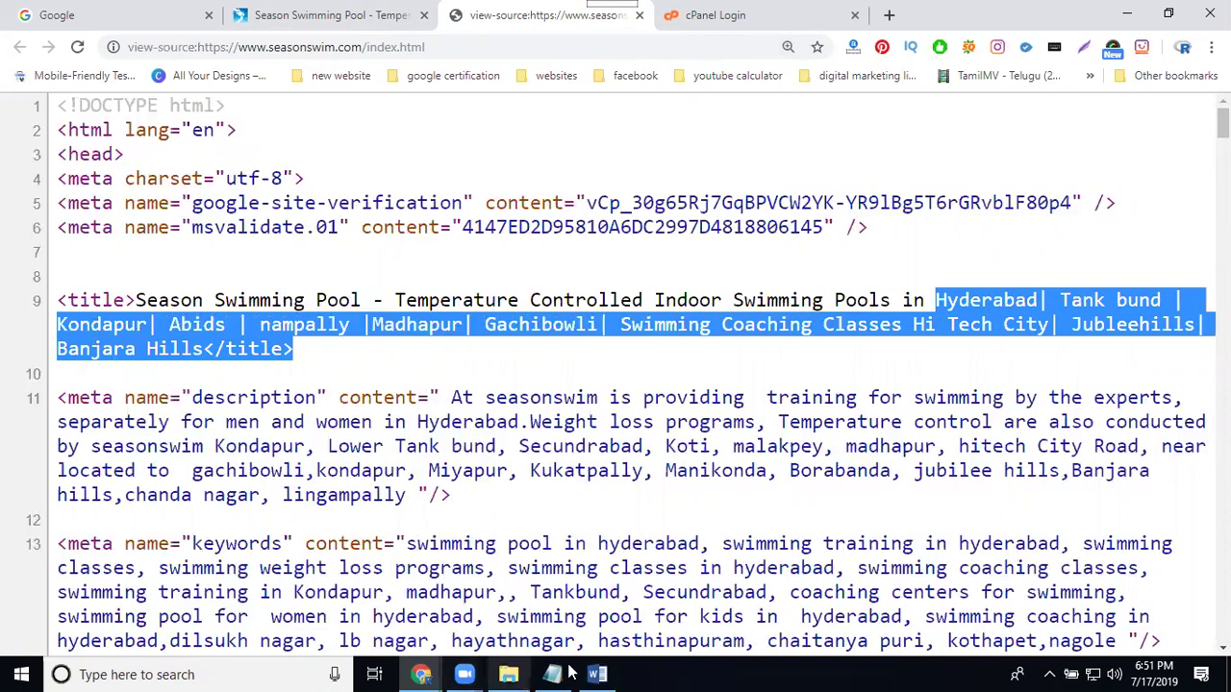
Copy the title, description, keywords and author meta paragraphs from the Word document.
click(597, 675)
drag(606, 569, 268, 183)
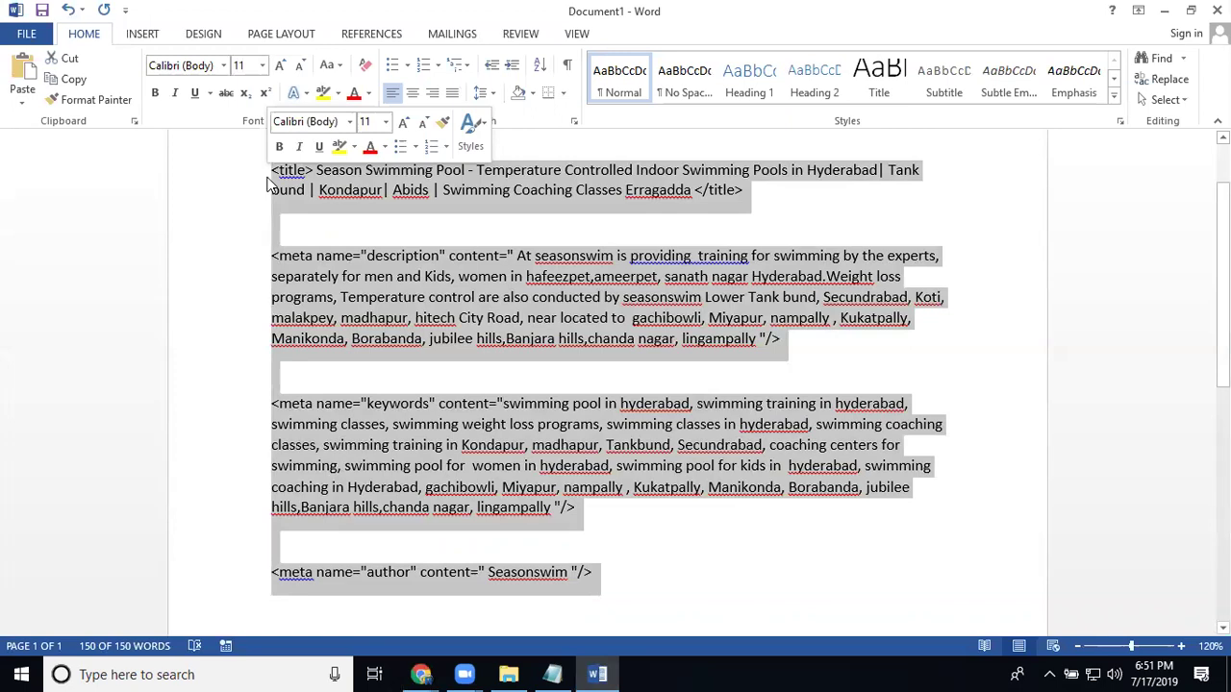
key(ctrl+c)
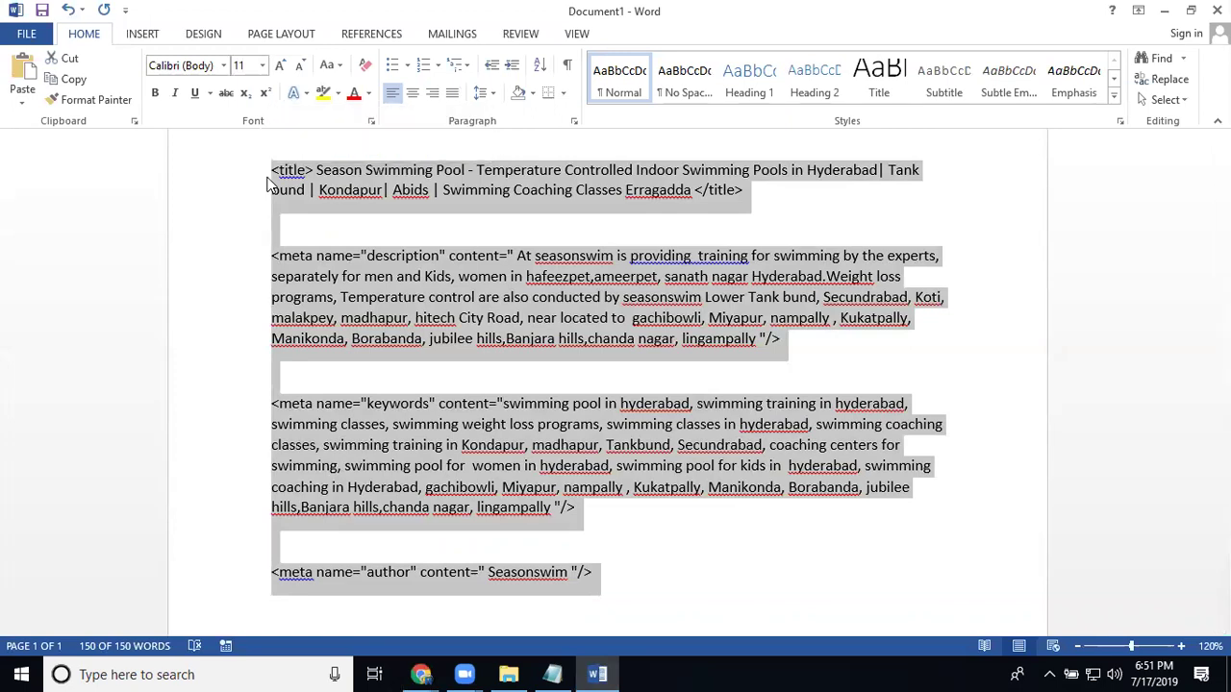
Log in to cPanel with the saved login and open File Manager on public_html.
click(1162, 20)
click(750, 17)
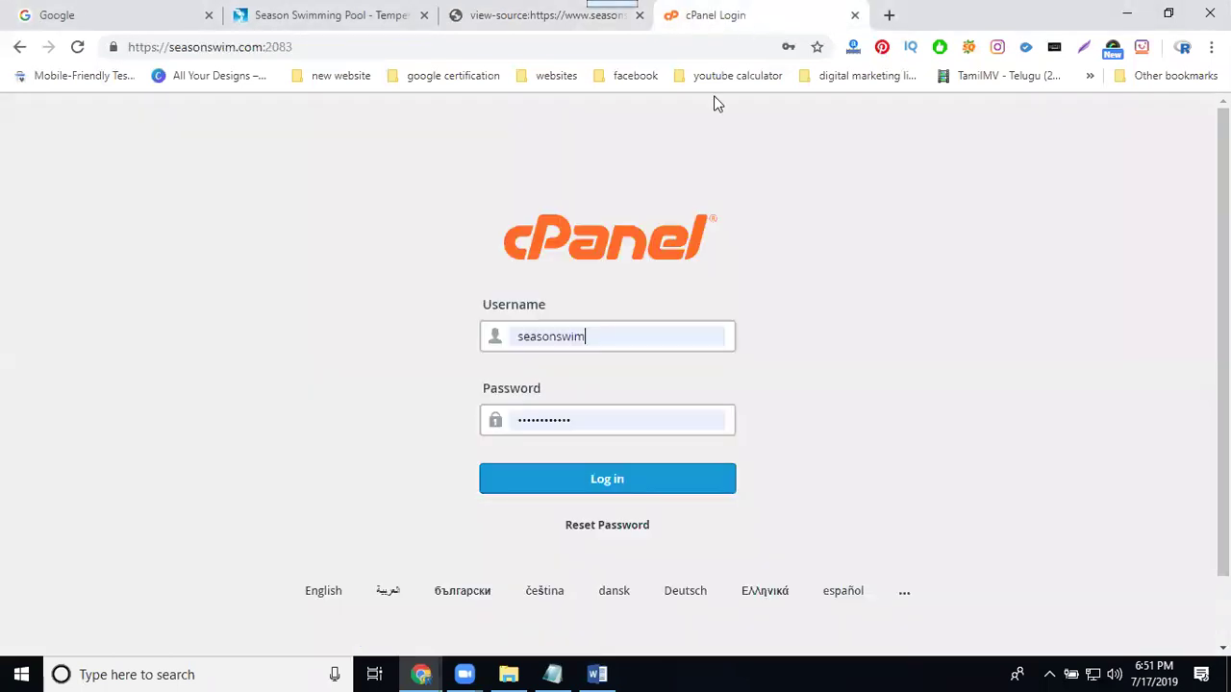
click(618, 478)
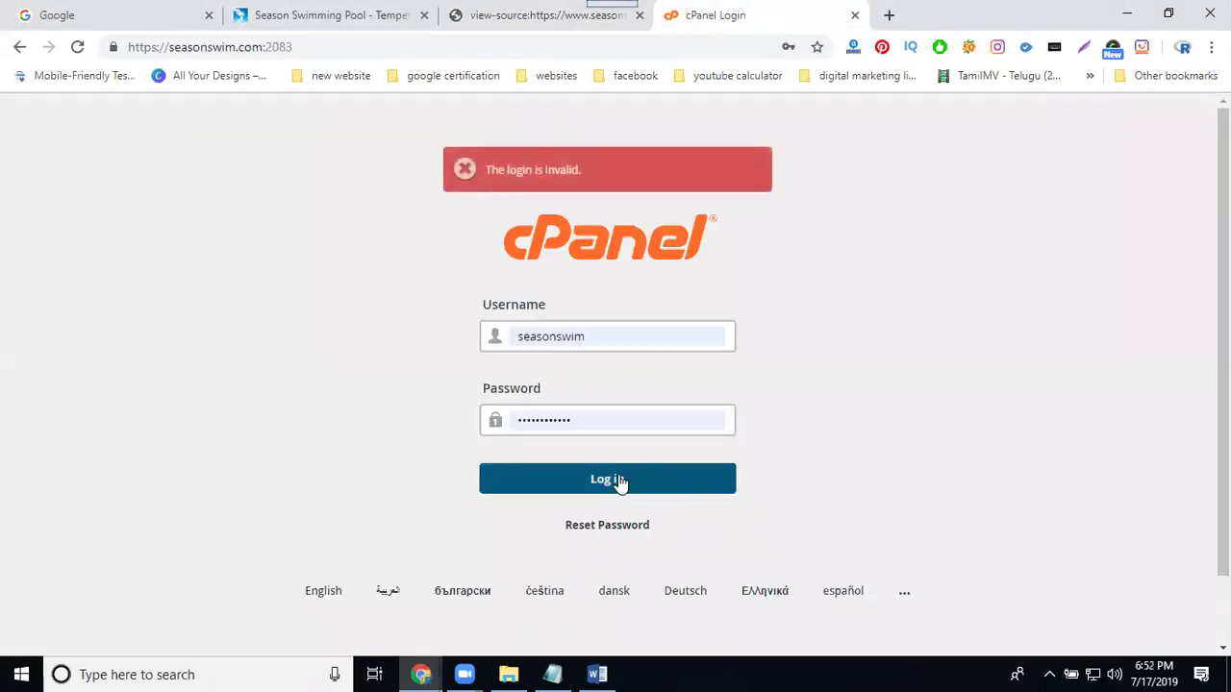
double_click(599, 330)
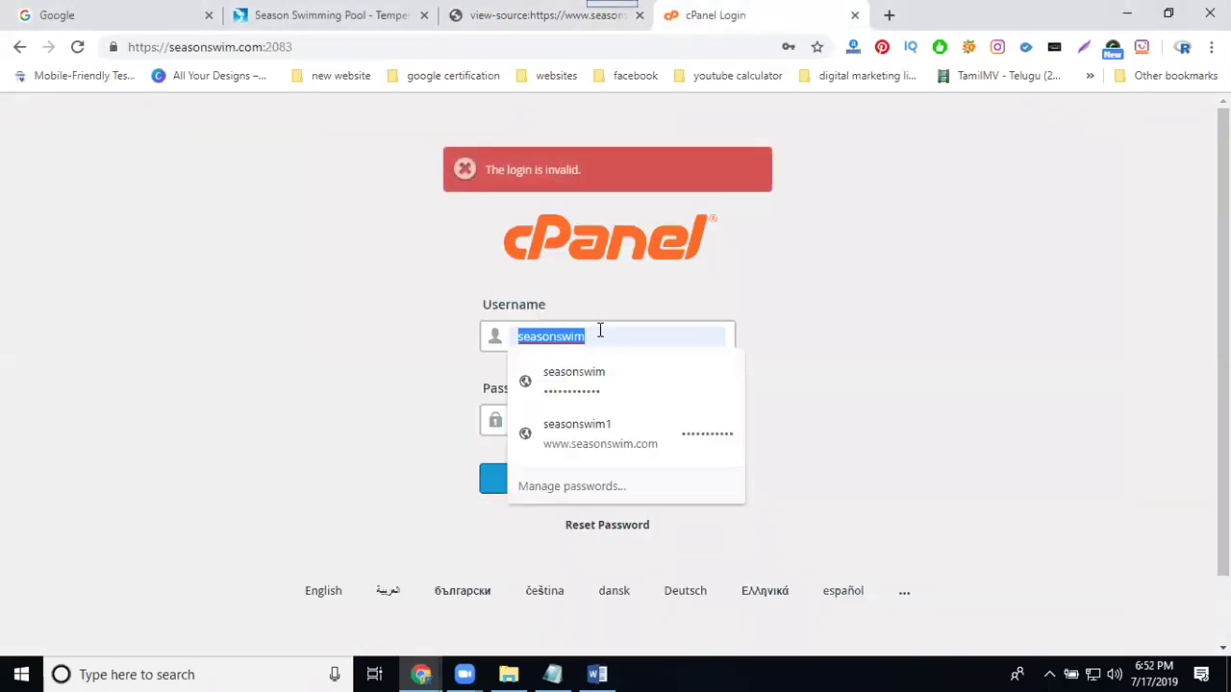
click(591, 420)
click(593, 476)
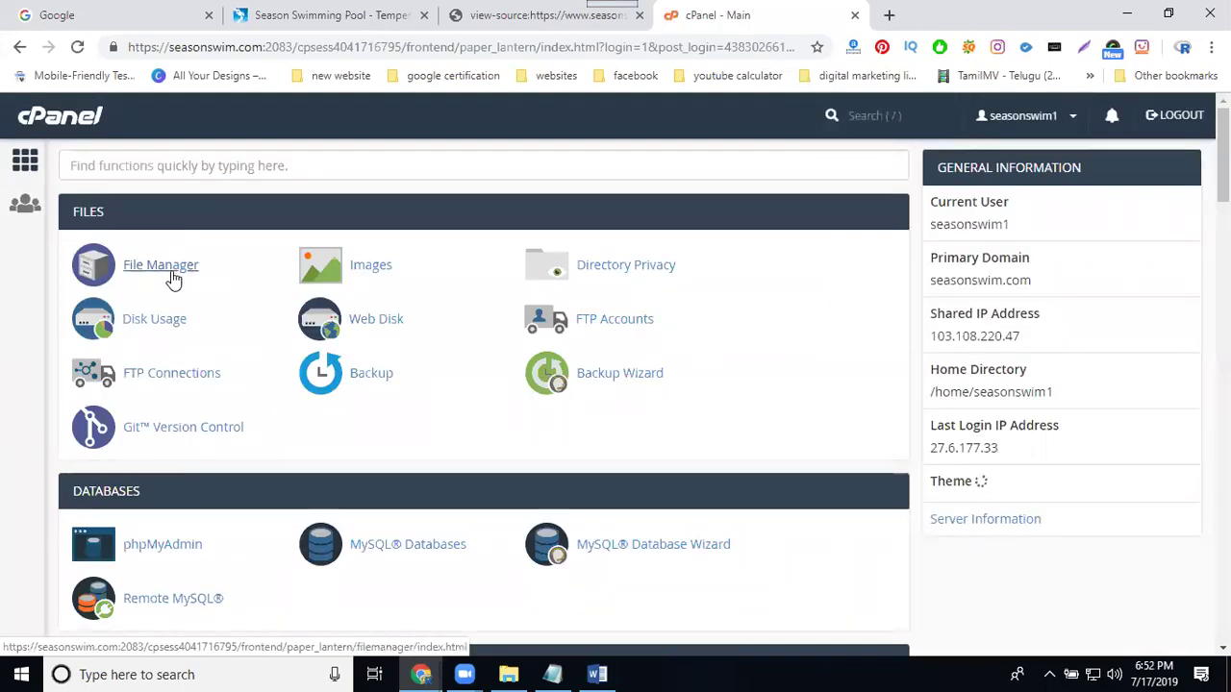
click(173, 275)
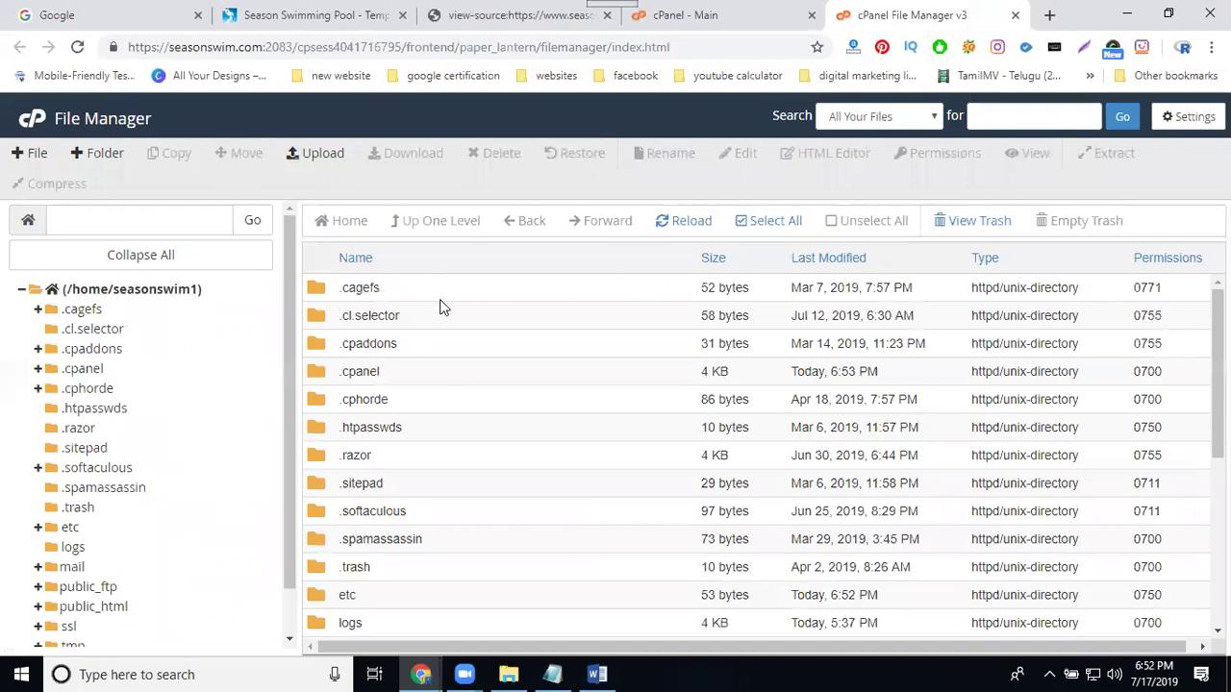
scroll(440, 383, down, 4)
double_click(427, 349)
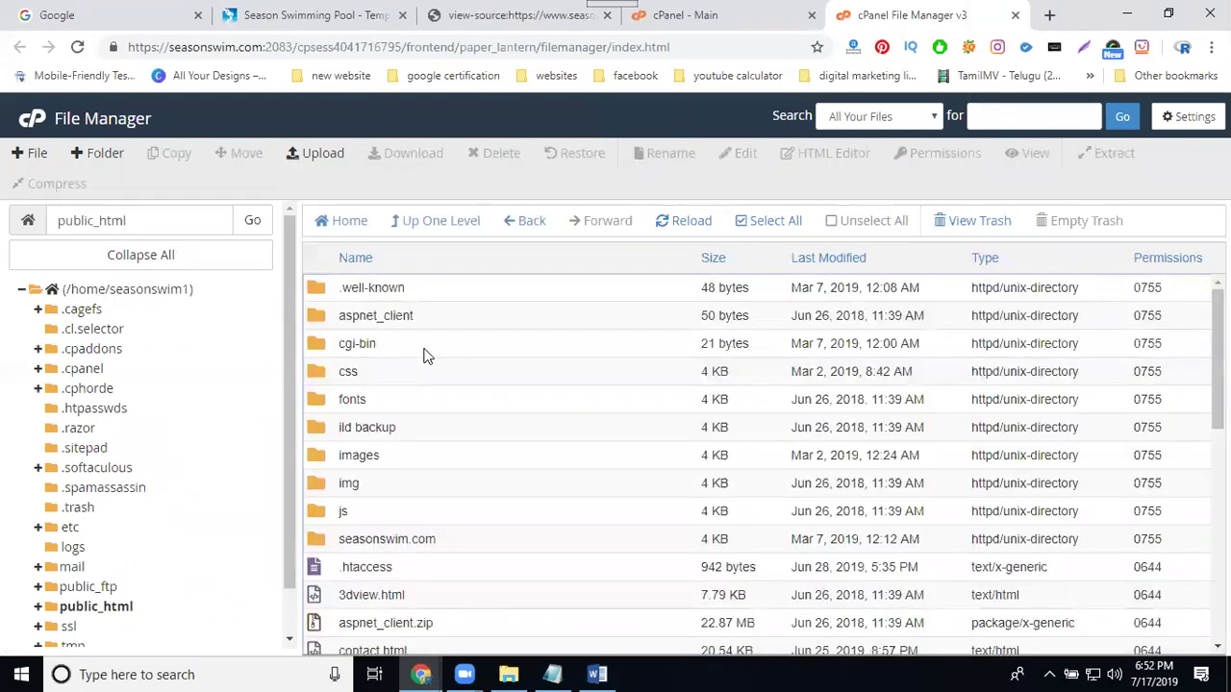
Find index.html in public_html and choose Edit from its right-click menu.
scroll(427, 355, down, 2)
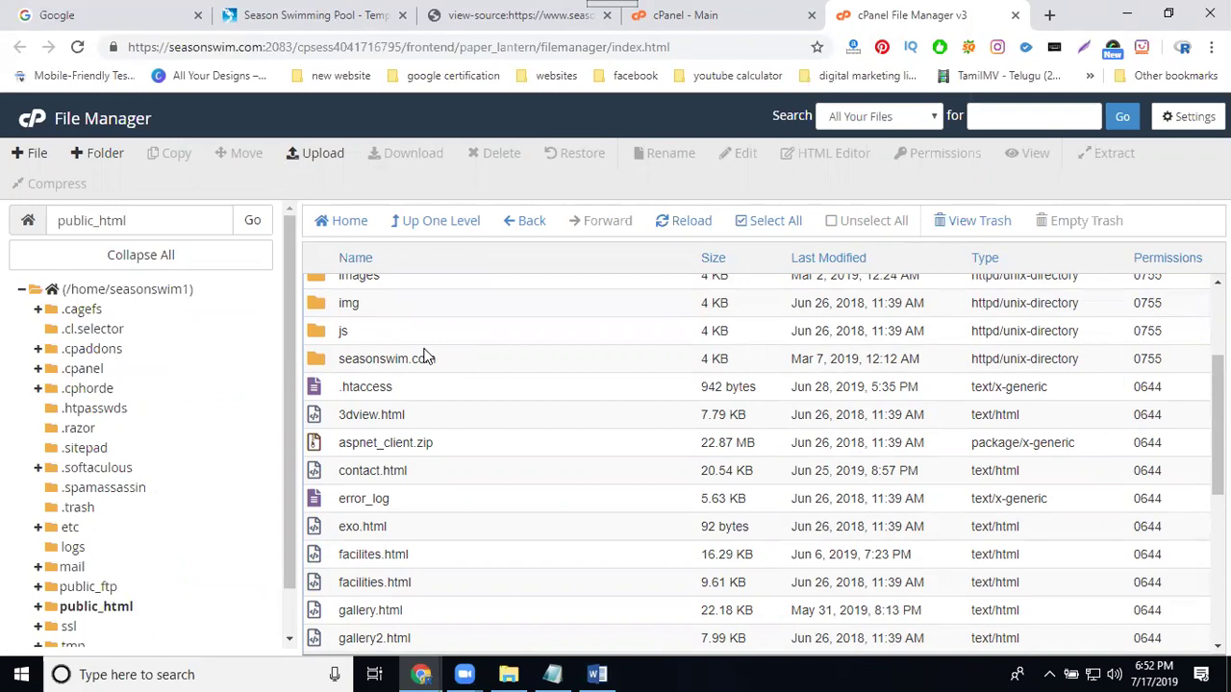
scroll(411, 443, down, 3)
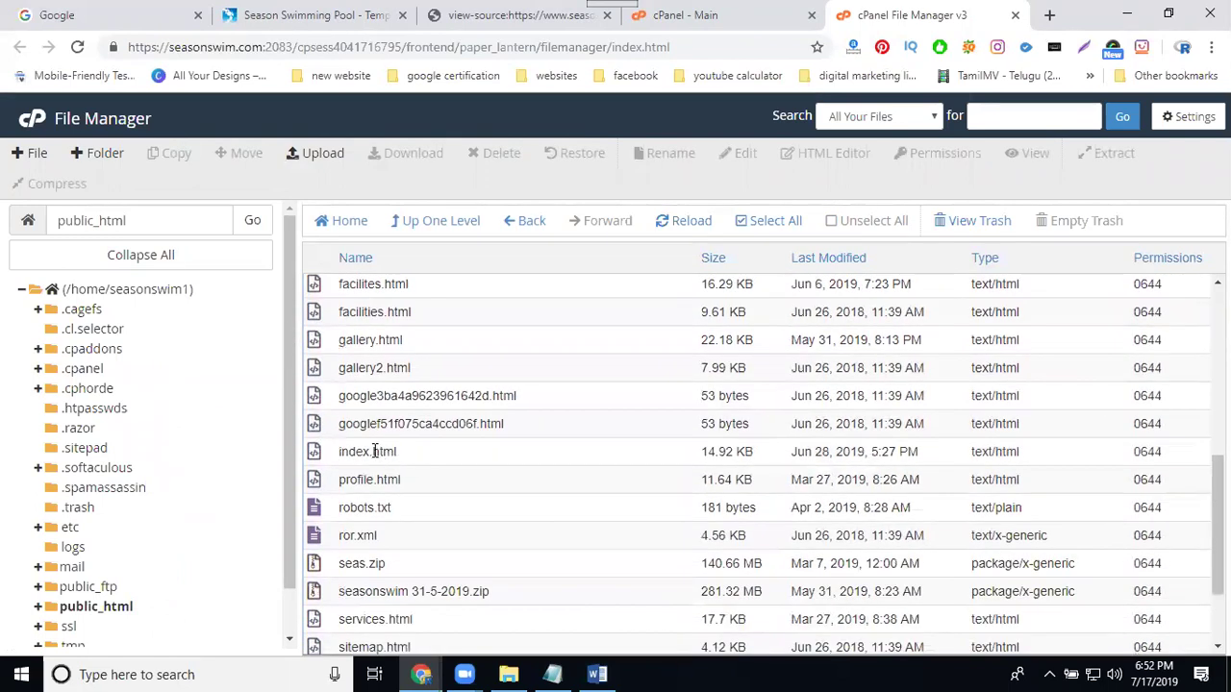
right_click(374, 451)
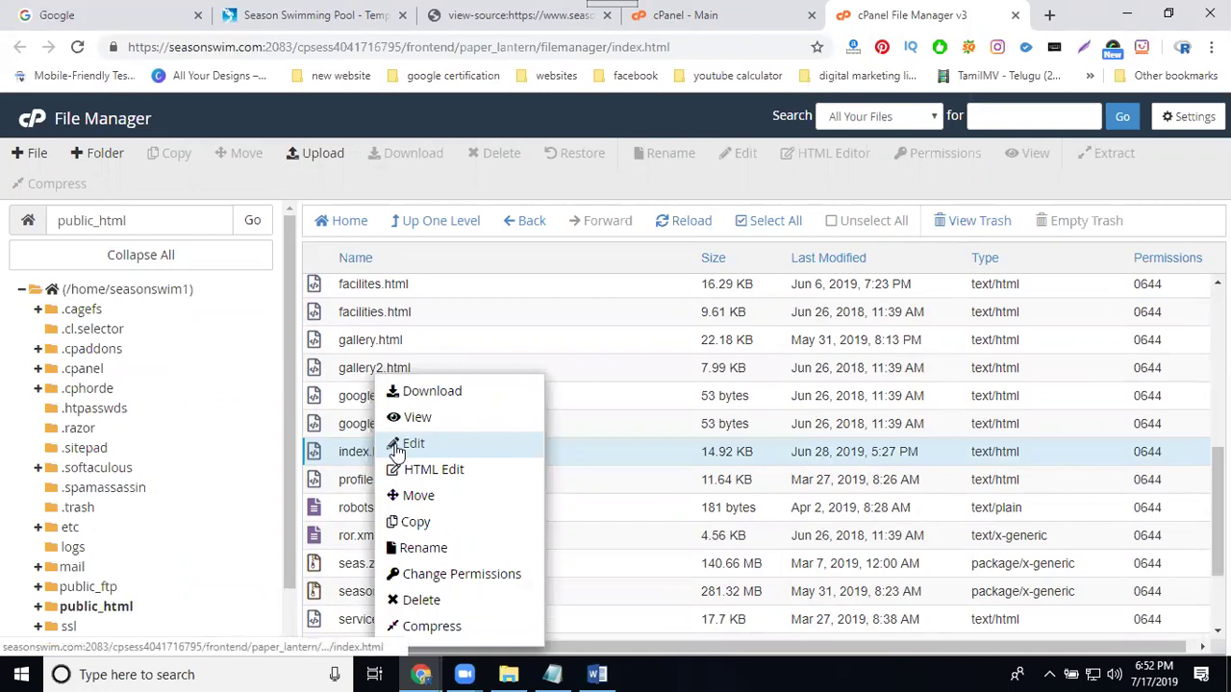
click(397, 448)
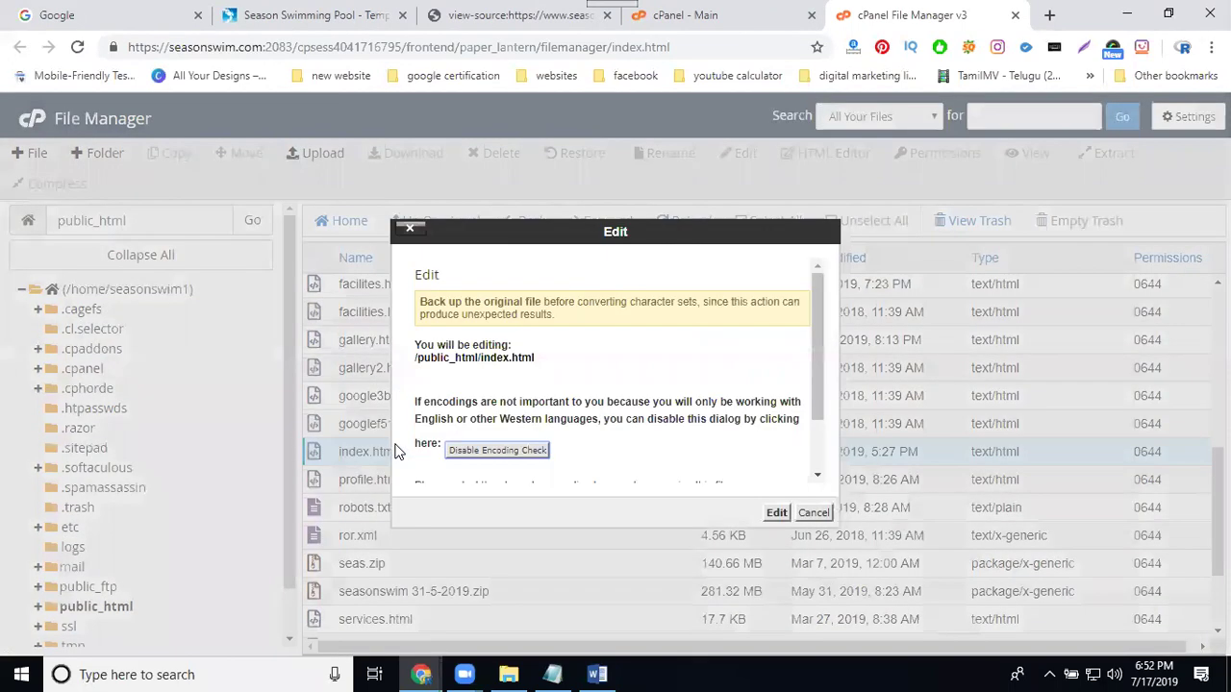
Open index.html in the code editor, select lines 9–15, and copy the live site's address.
click(776, 513)
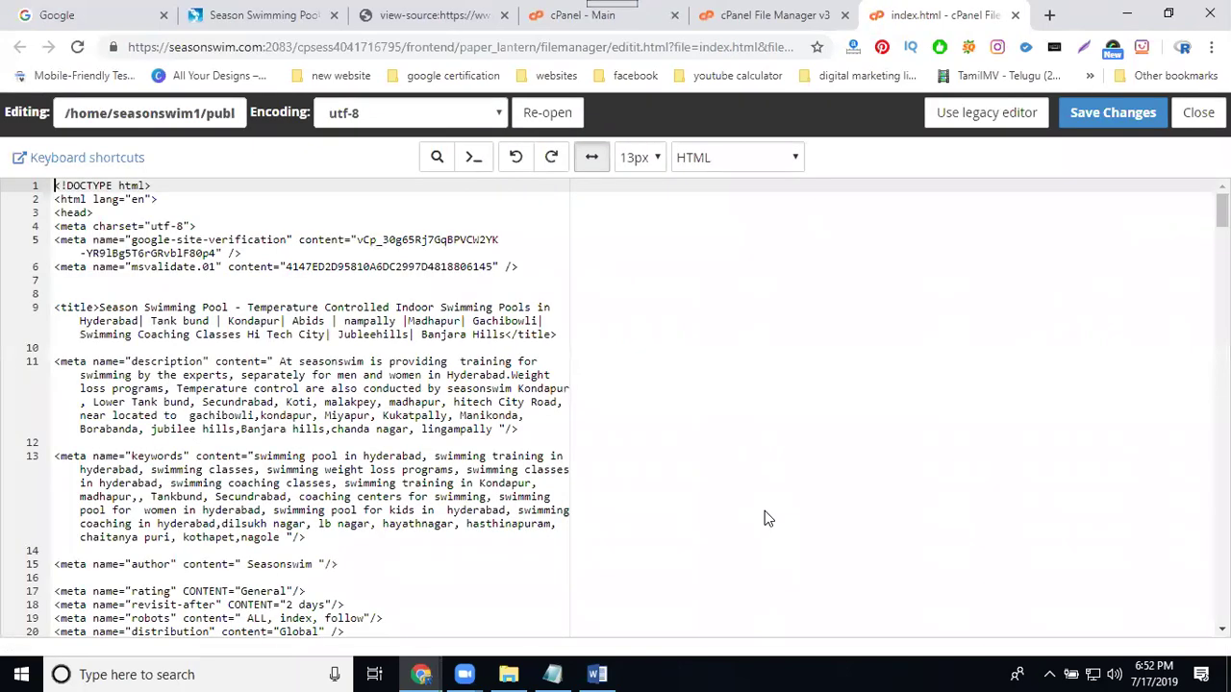
drag(55, 308, 353, 562)
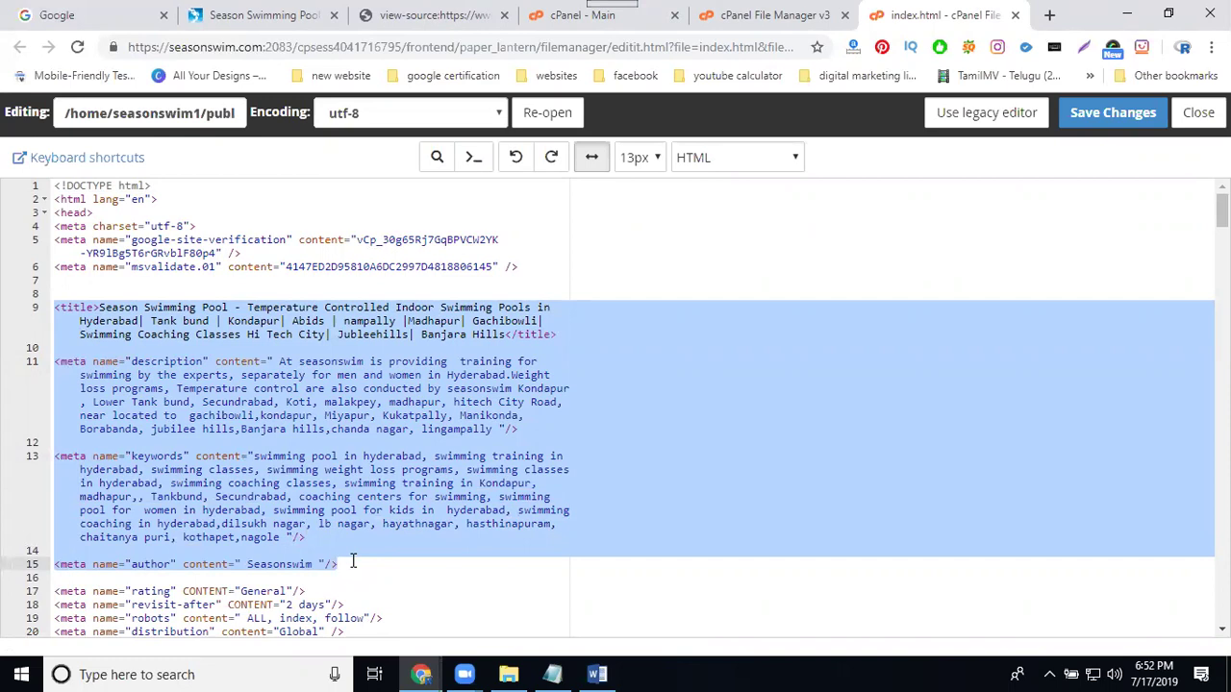
click(213, 17)
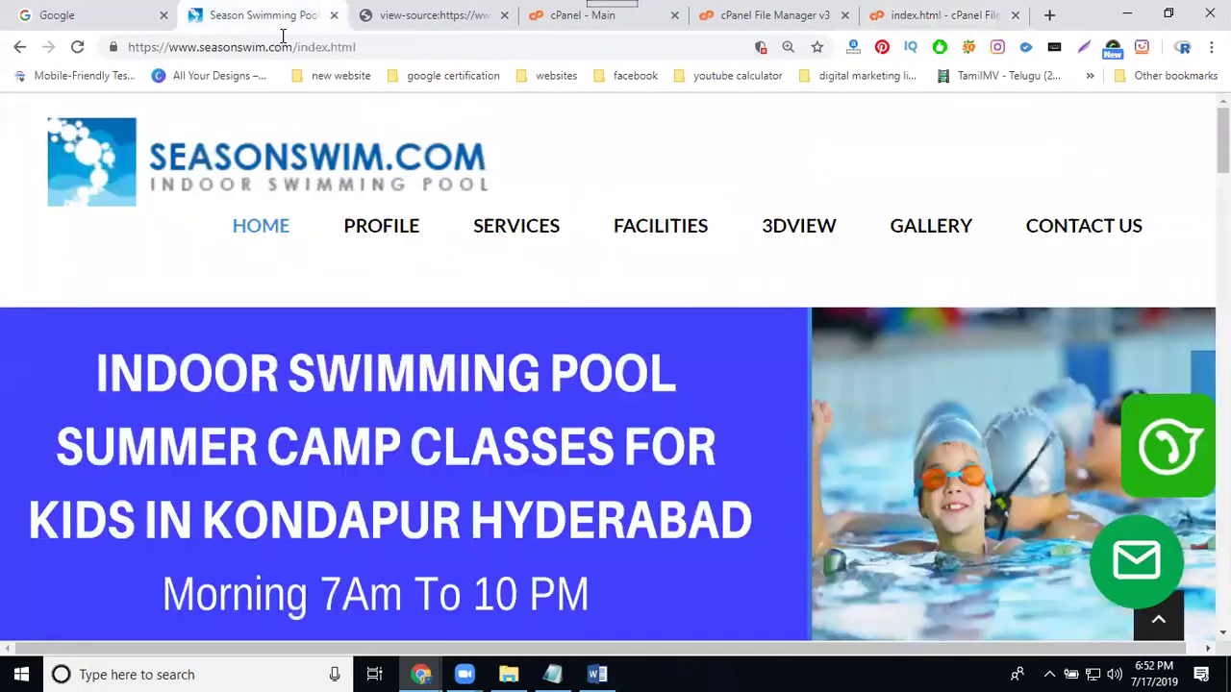
drag(292, 48, 127, 47)
key(ctrl+c)
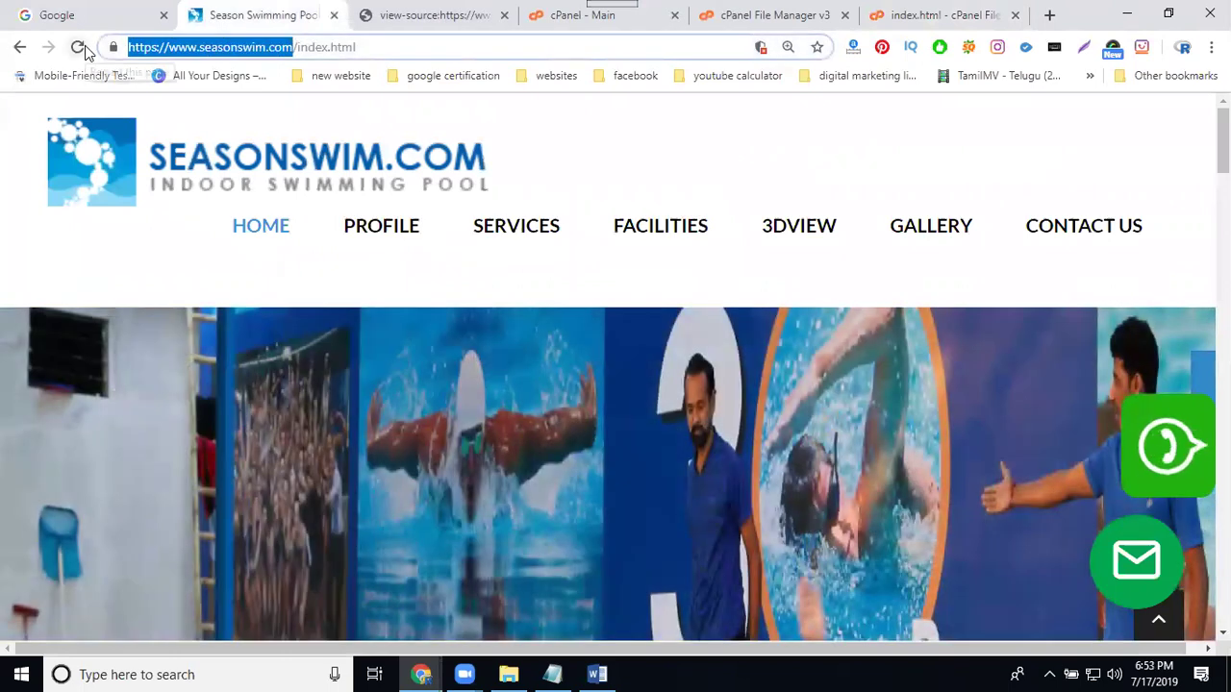
click(598, 674)
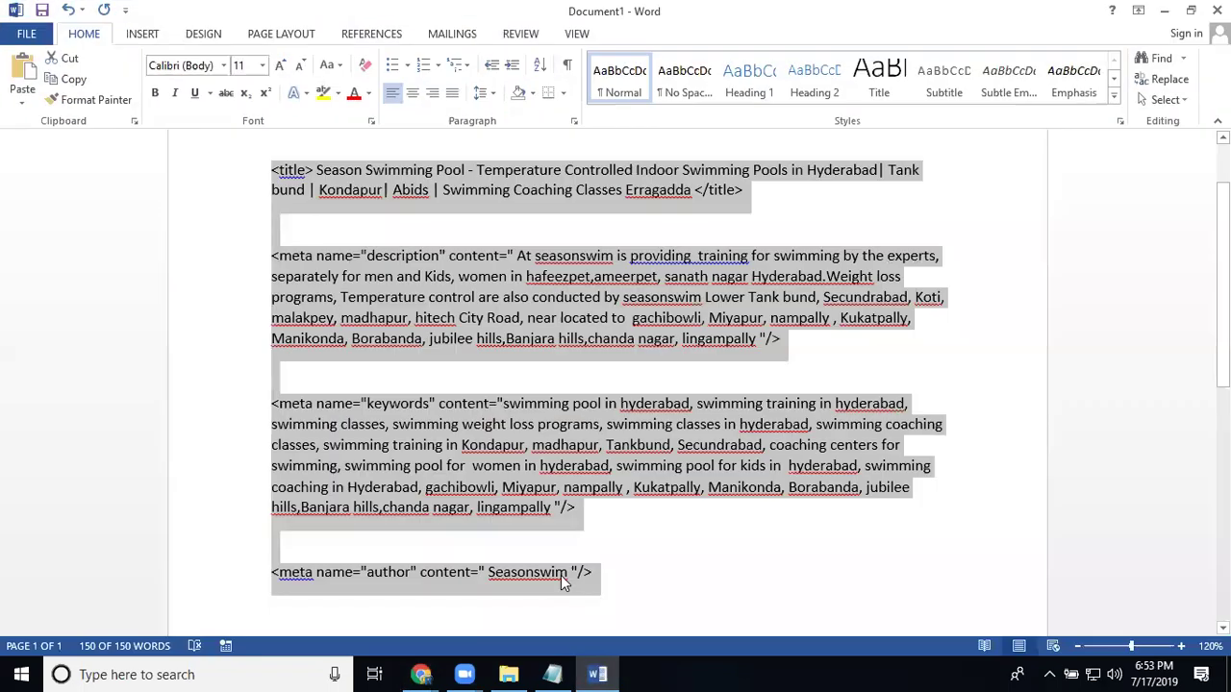
double_click(536, 570)
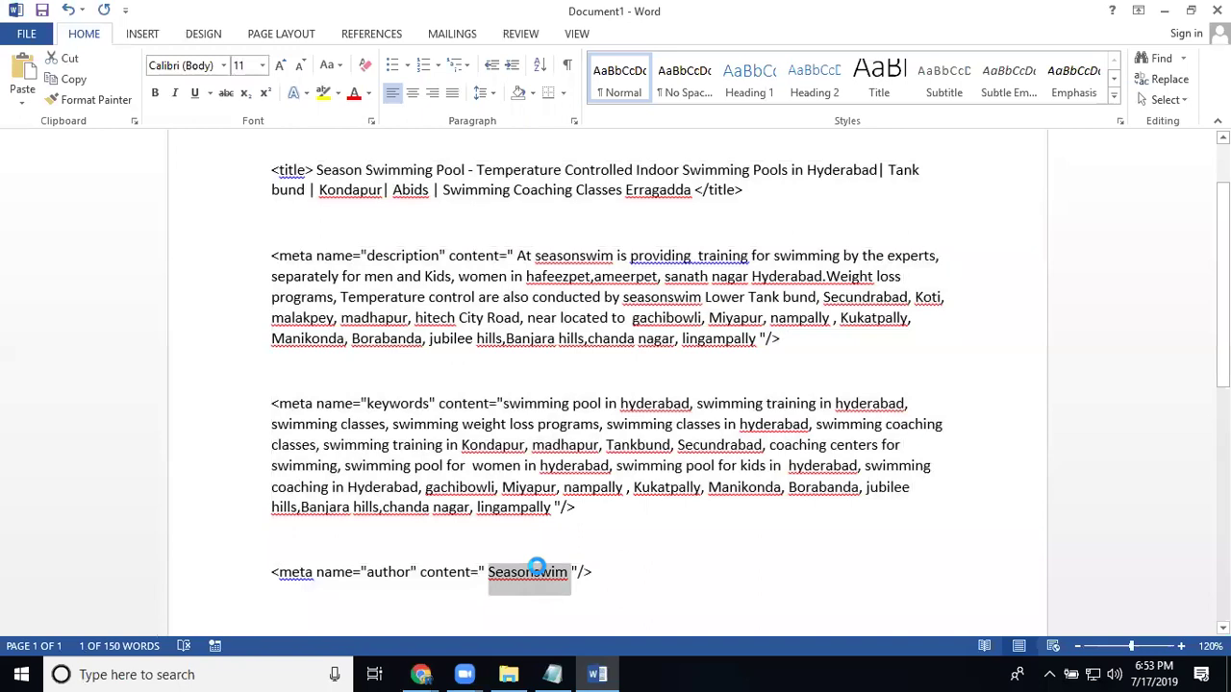
key(ctrl+v)
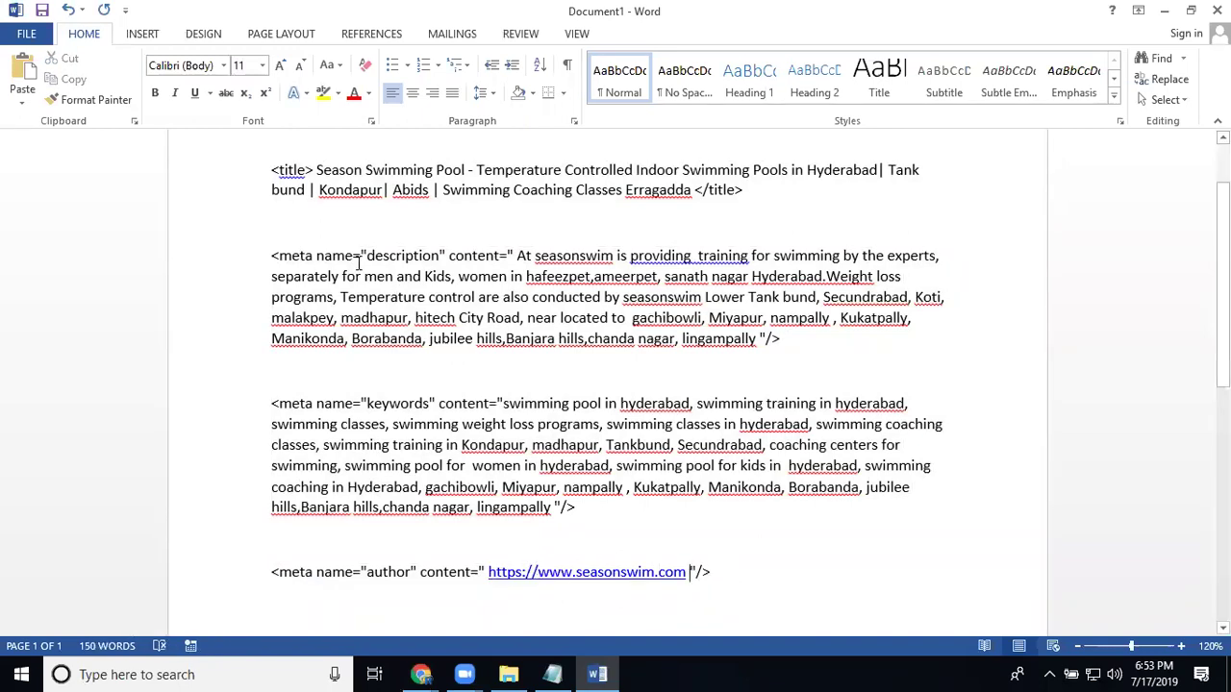
key(ctrl+a)
click(1161, 11)
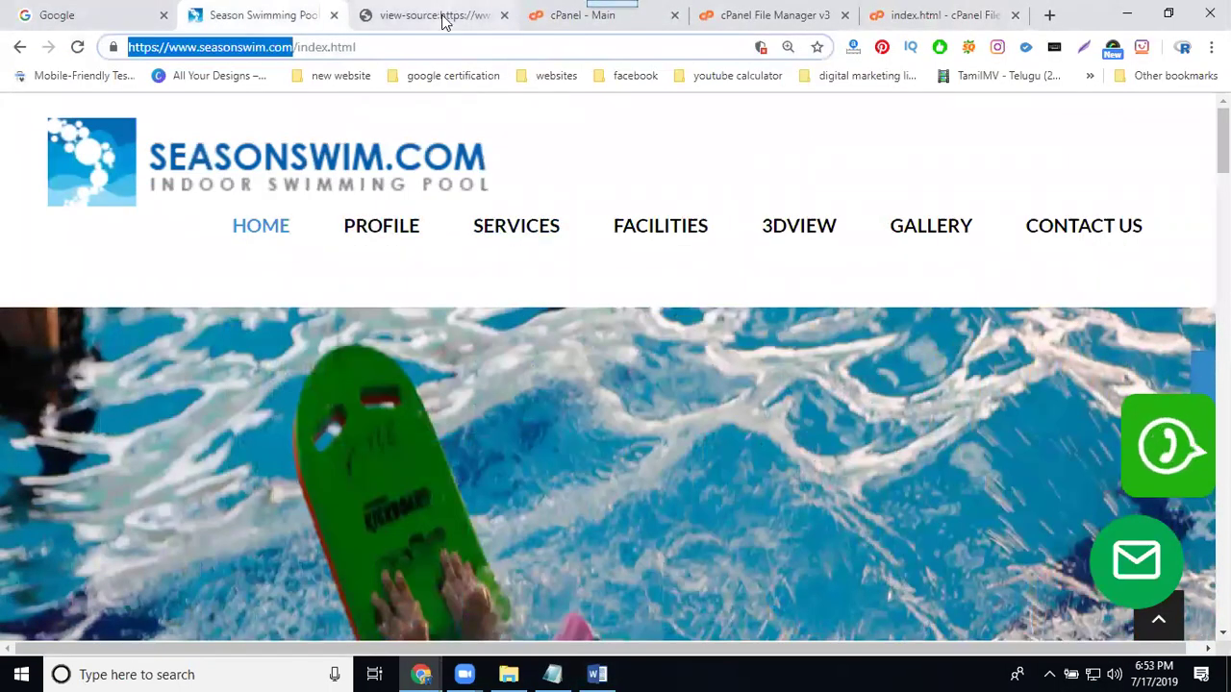
Paste the new title, description, keywords and author tags over lines 9–15 of index.html, then save.
click(896, 16)
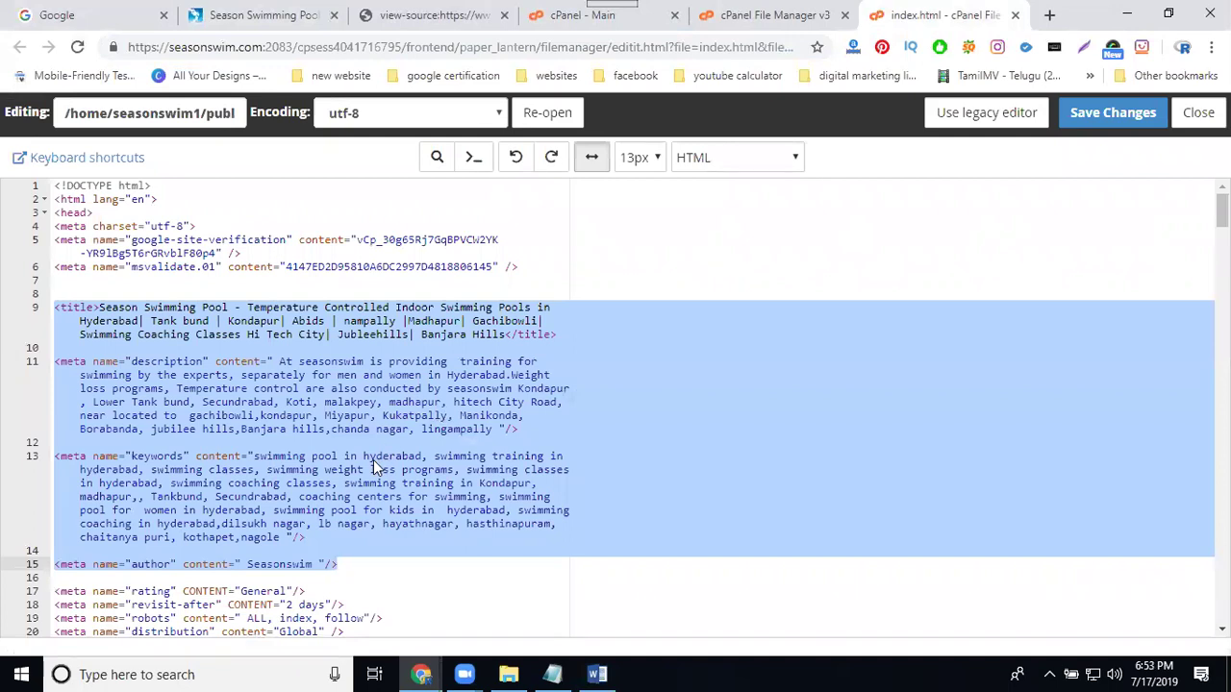
key(ctrl+v)
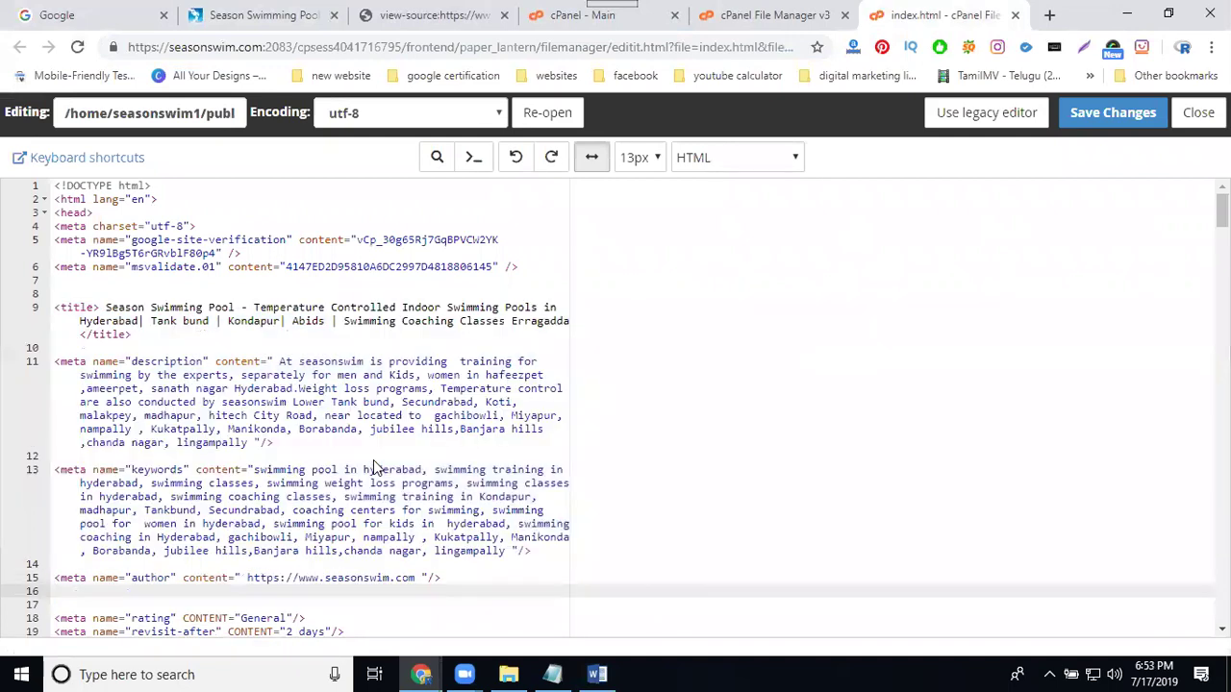
click(1115, 113)
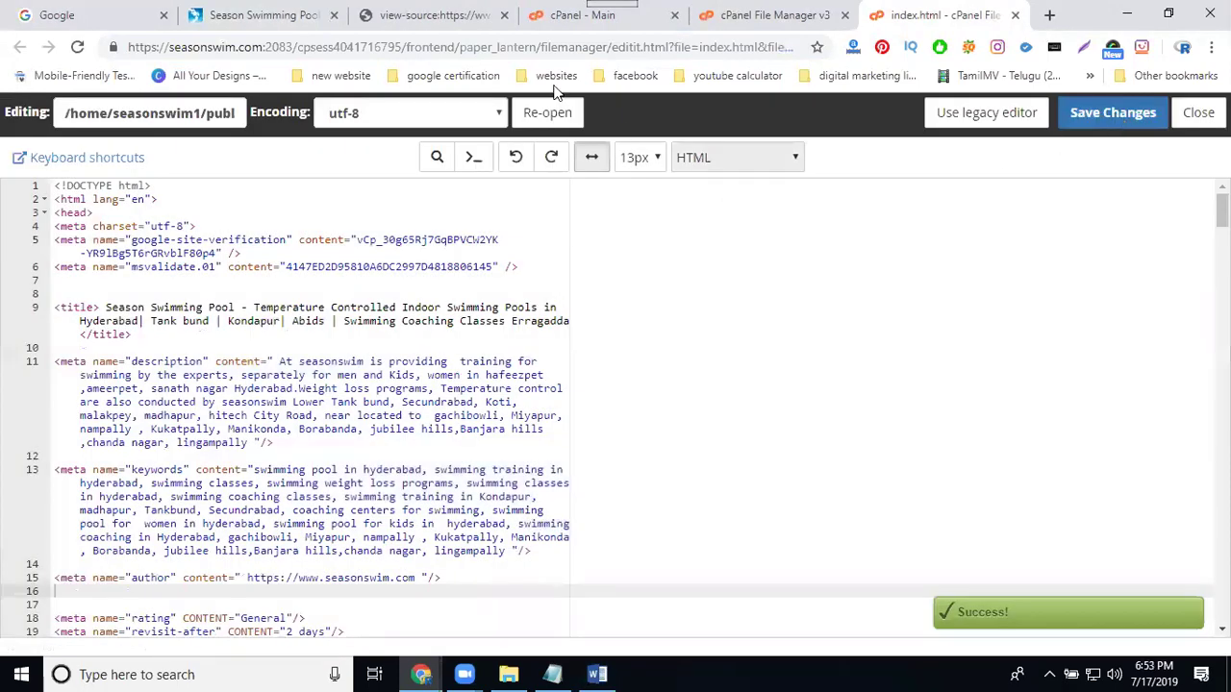
click(428, 17)
scroll(423, 304, down, 5)
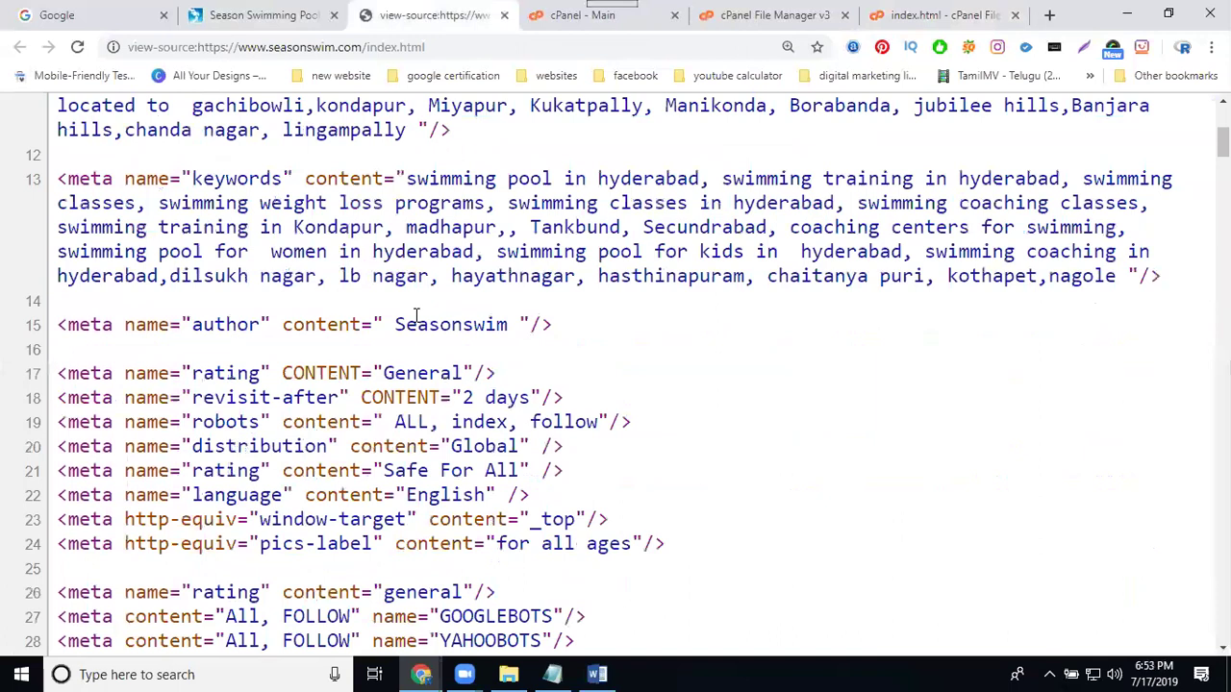
drag(394, 238, 513, 236)
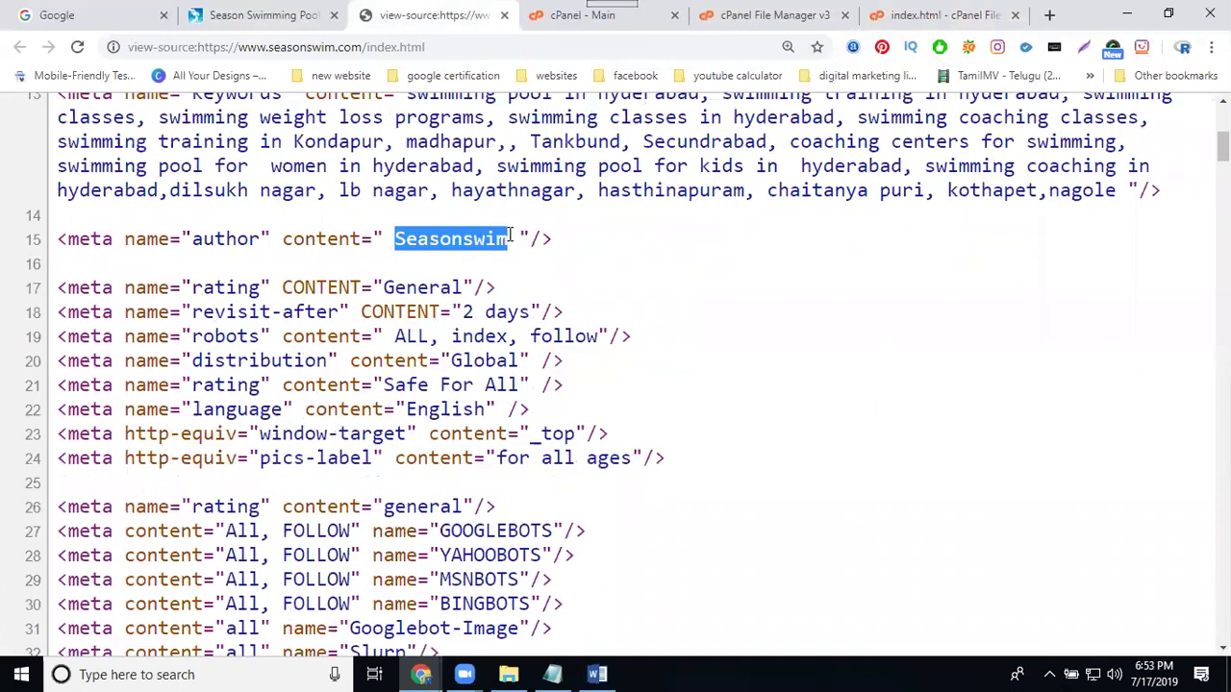
click(79, 53)
drag(395, 239, 682, 239)
Check the new title, meta description and keywords lines in the live page source.
scroll(684, 238, up, 4)
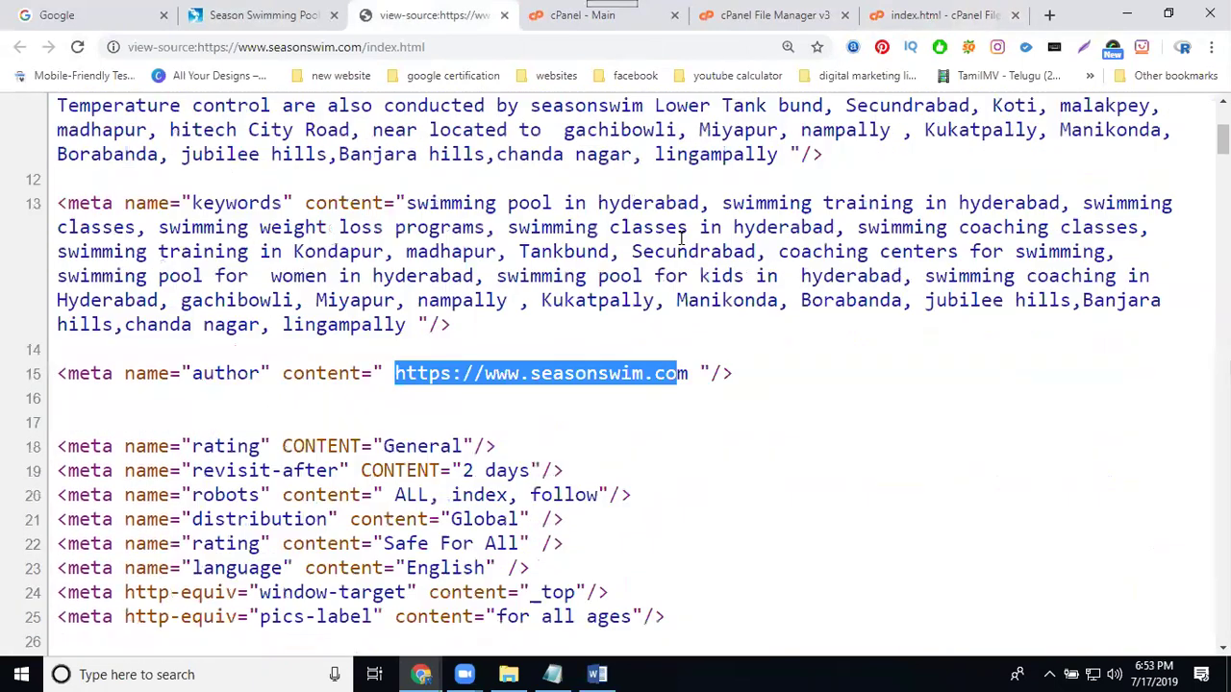
drag(781, 236, 56, 207)
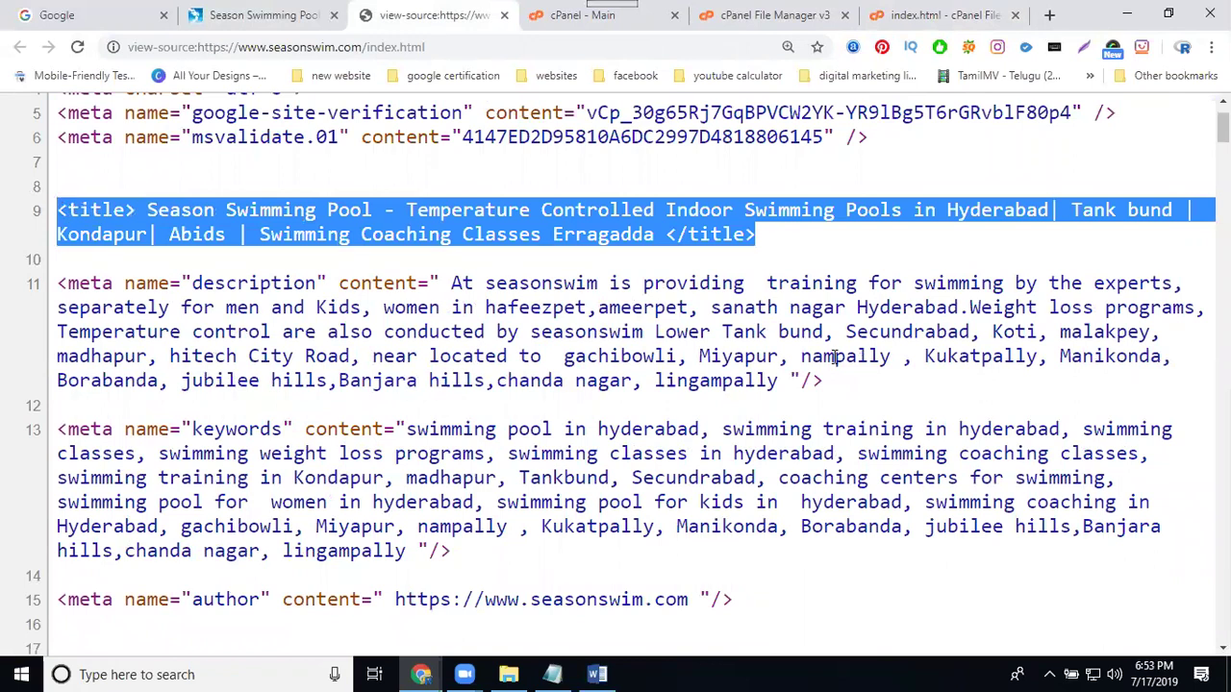
drag(829, 384, 91, 283)
drag(461, 555, 60, 430)
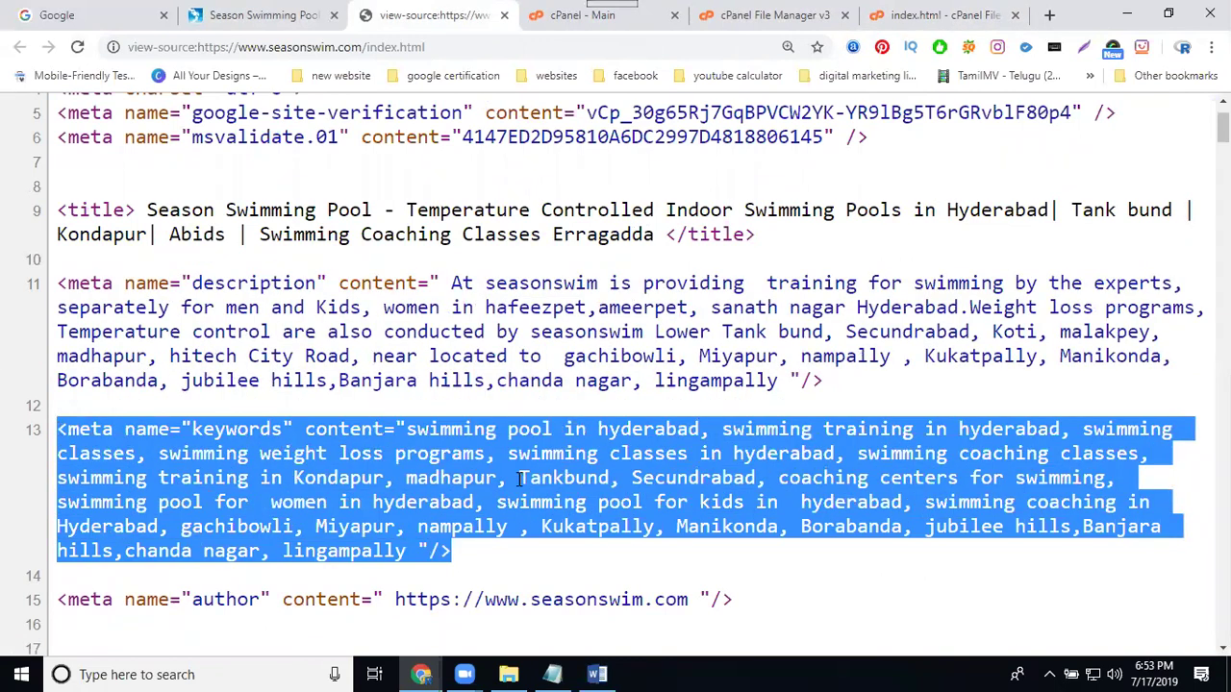
click(479, 478)
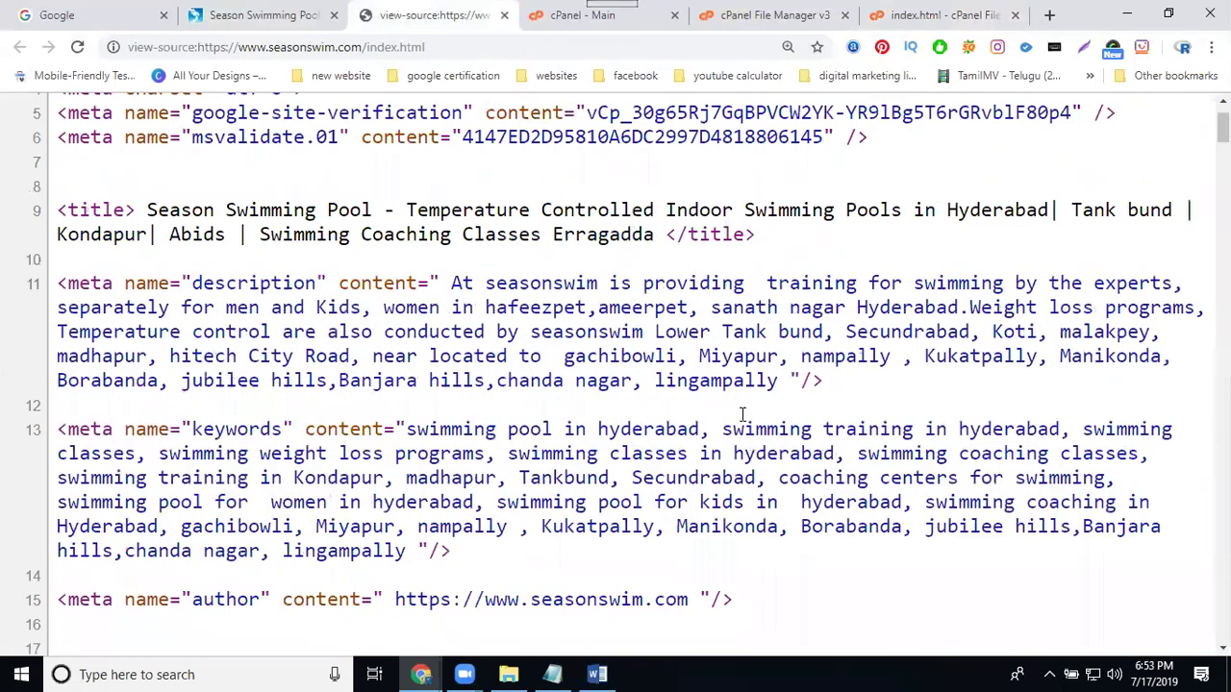
drag(801, 377, 810, 381)
drag(689, 234, 672, 233)
click(931, 15)
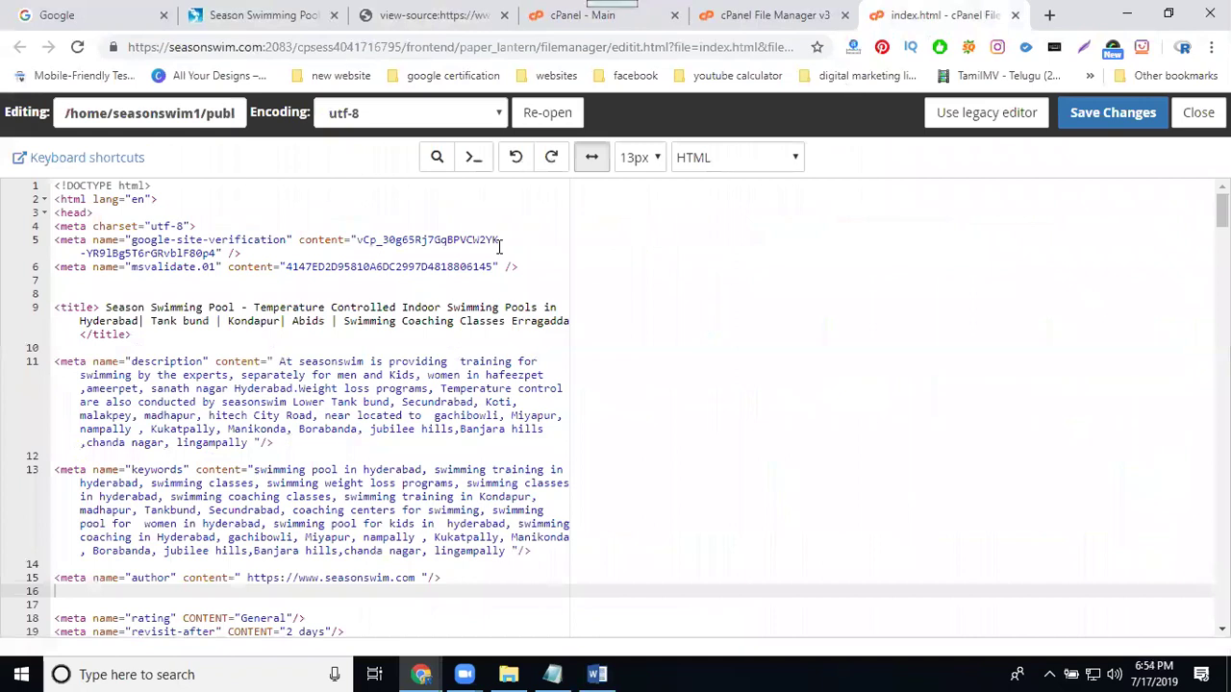
Insert 'in' before Erragadda in the index.html title and save the file.
click(512, 320)
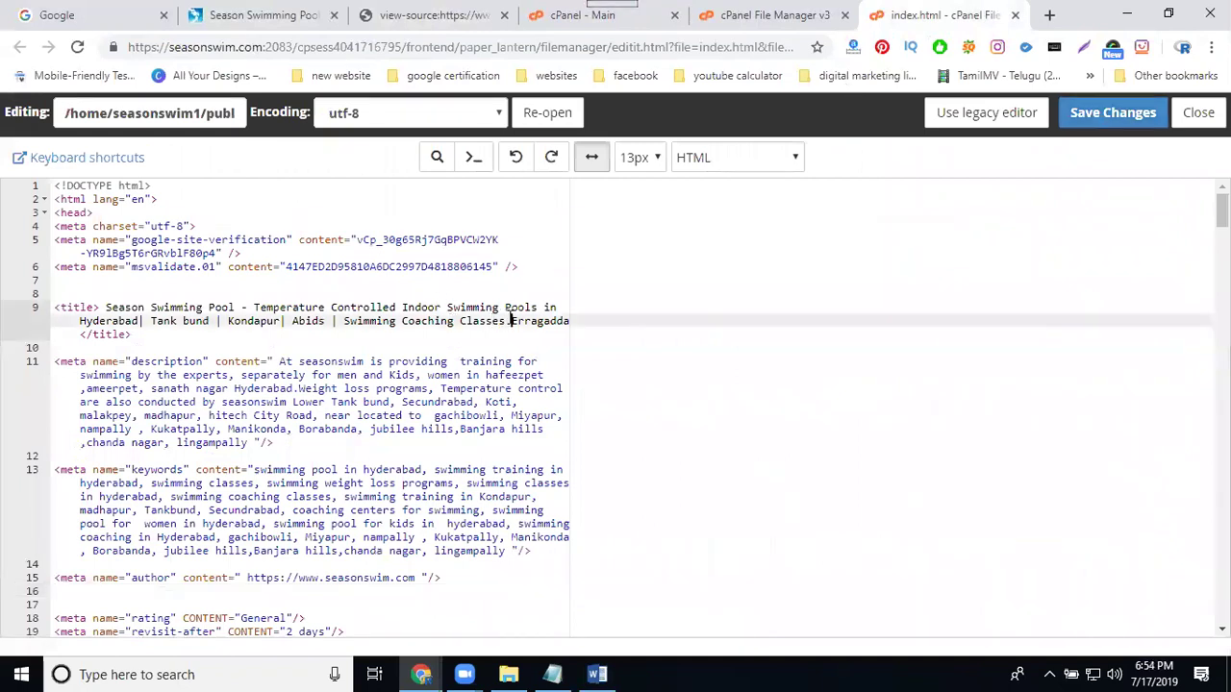
text(in)
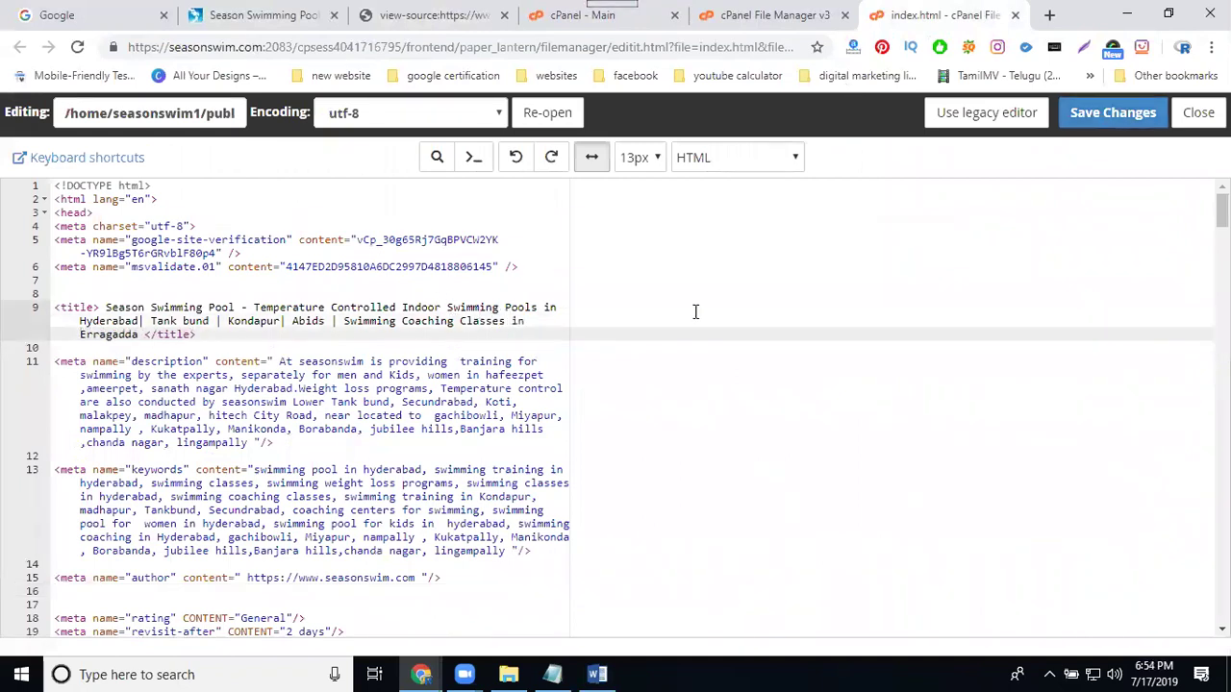
click(507, 320)
key(Delete)
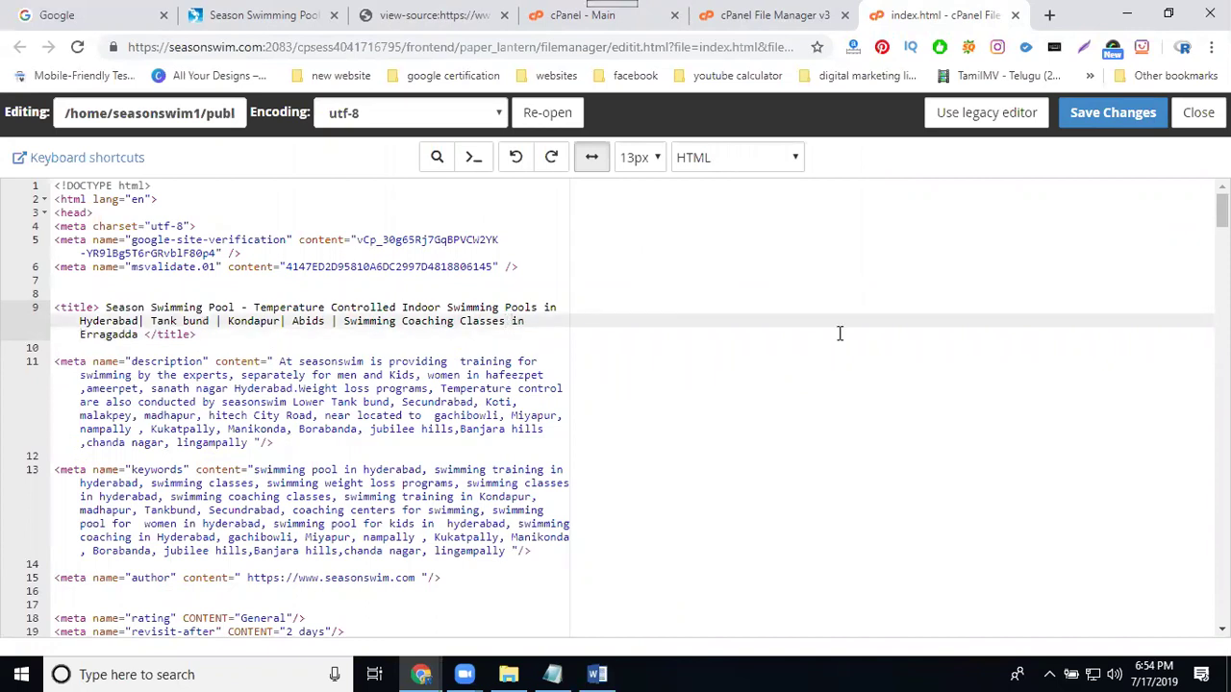
click(1101, 113)
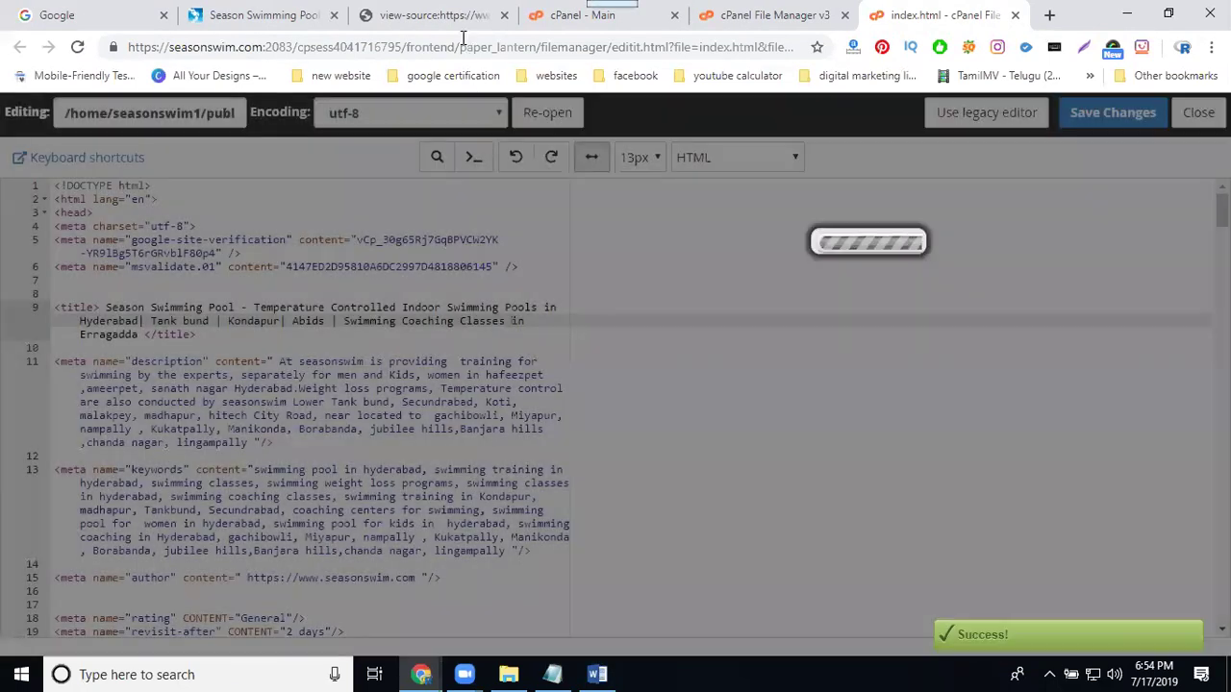
Reload the live page source to confirm the title ends 'Classes in Erragadda'.
click(433, 15)
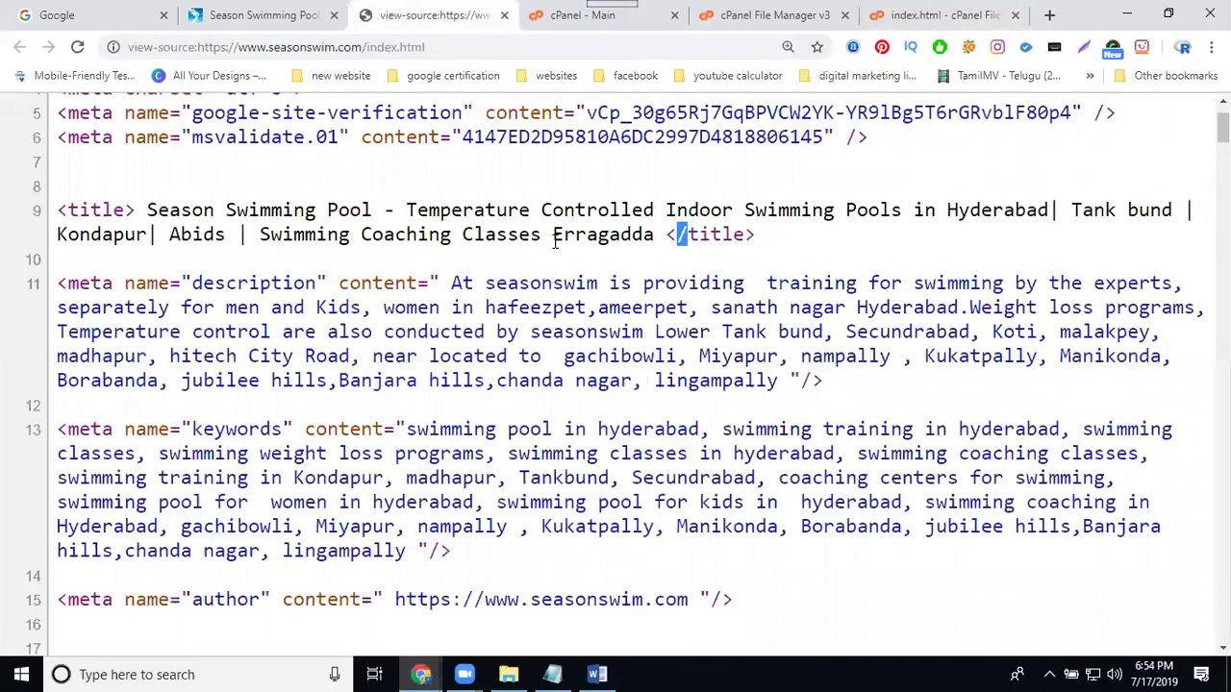
click(77, 47)
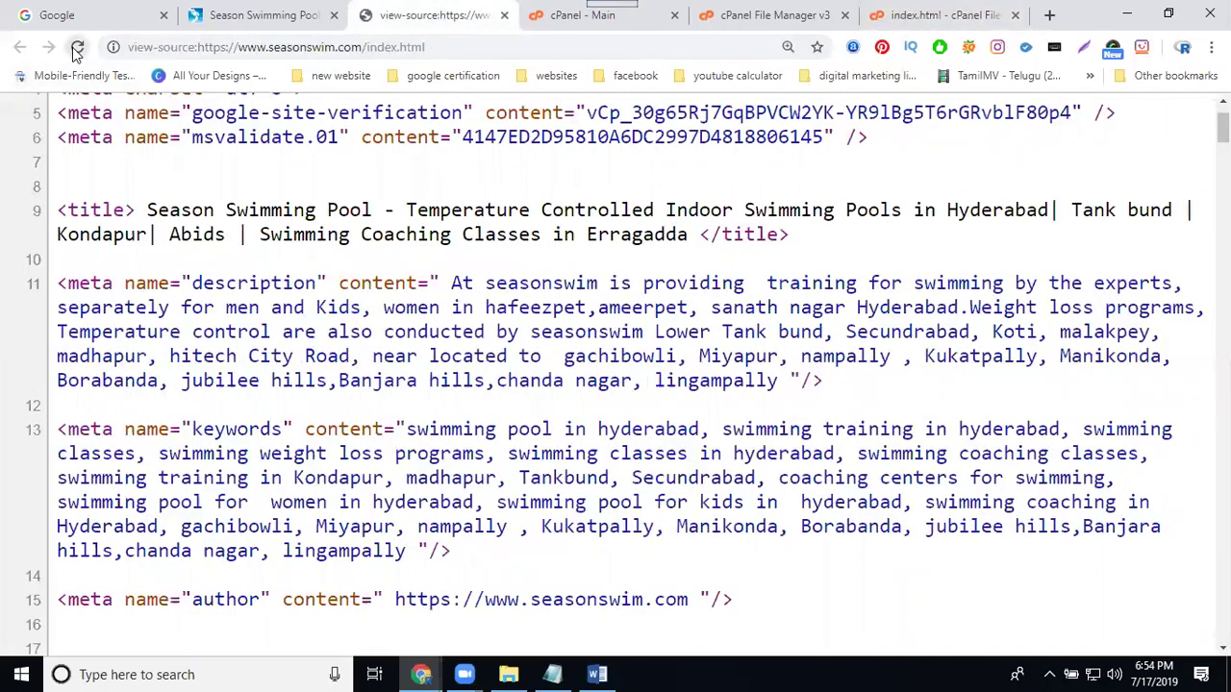
drag(550, 233, 588, 235)
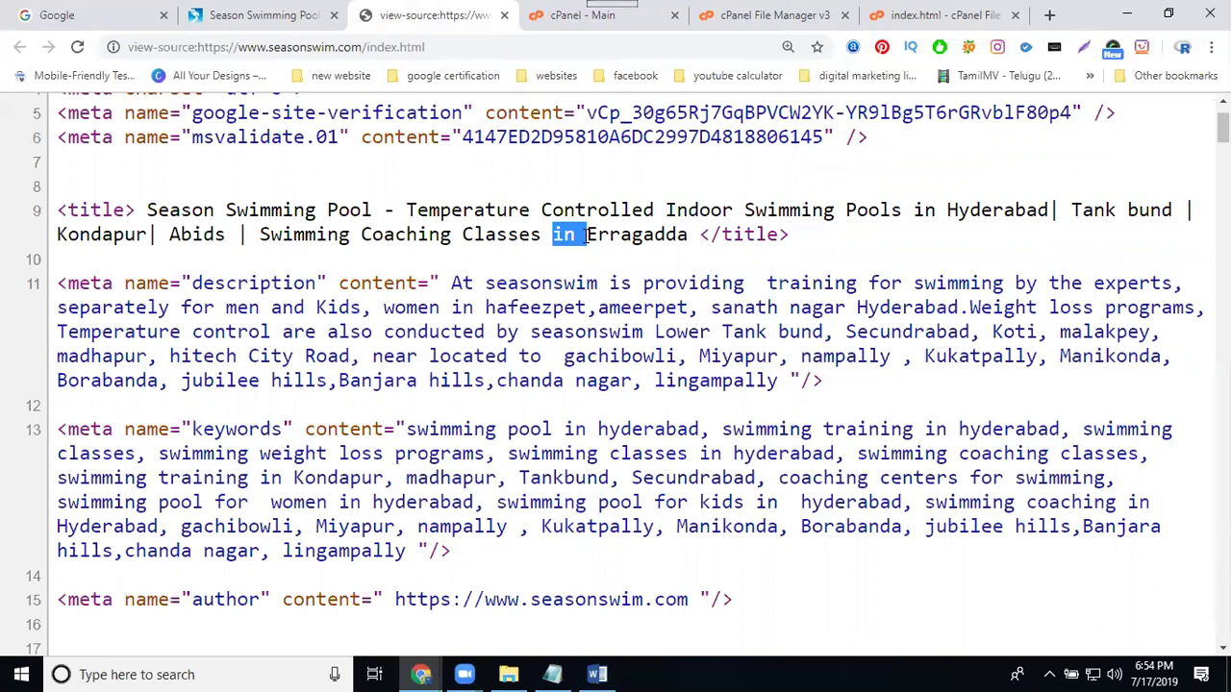
Paste 'Season Swimming Pool' from the title onto a new line below the author meta line.
click(598, 674)
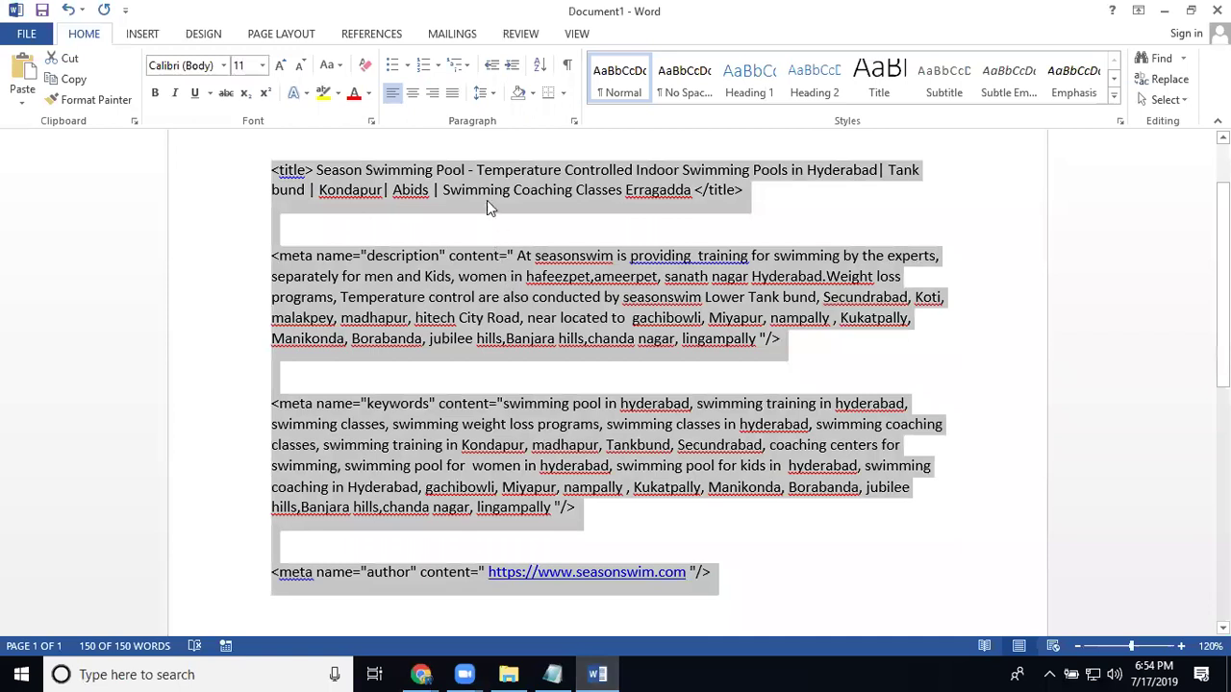
click(480, 194)
drag(466, 170, 317, 171)
key(ctrl+c)
scroll(445, 299, down, 3)
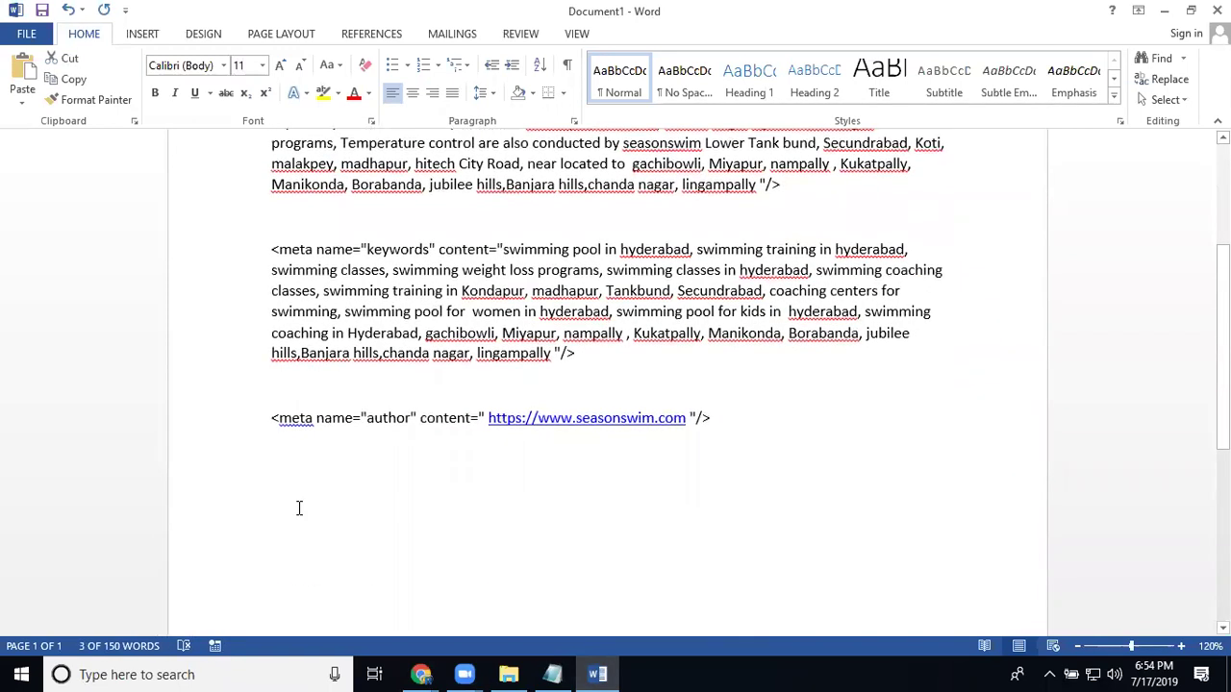
click(535, 459)
key(Return)
key(Return)
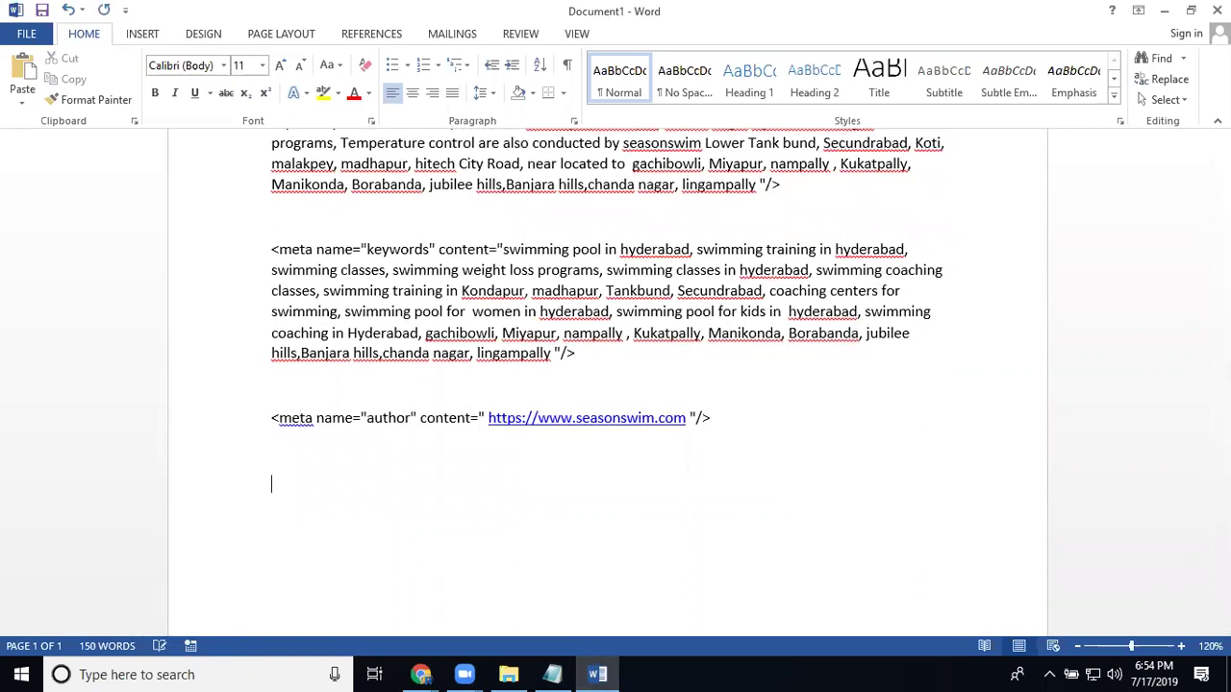
key(ctrl+v)
Add 'Swimming Pool' from the title as the next list entry.
scroll(612, 442, up, 1)
scroll(612, 444, up, 3)
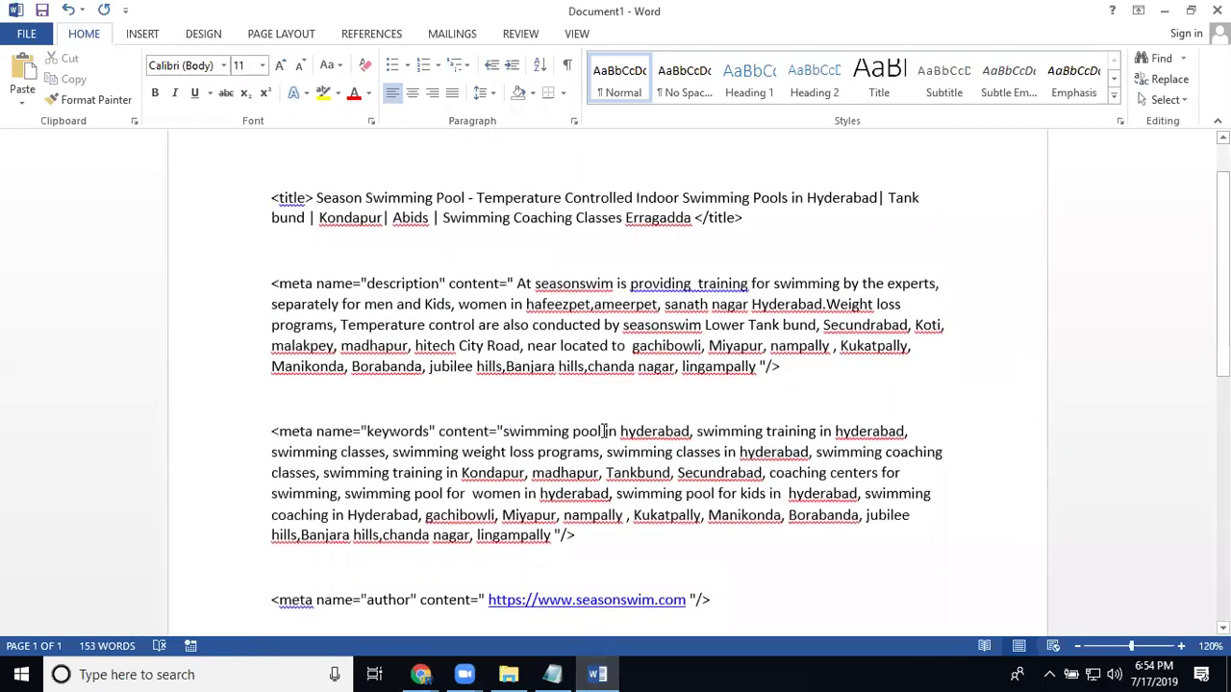
drag(468, 222, 389, 219)
key(ctrl+c)
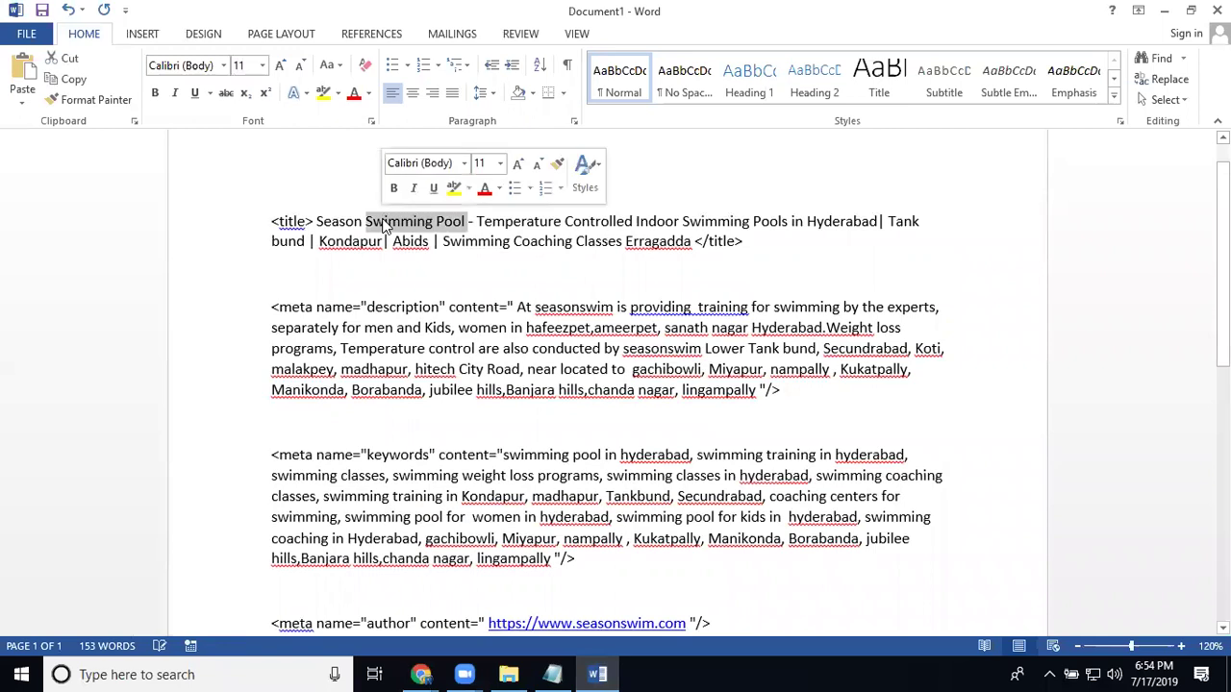
scroll(346, 480, down, 5)
click(464, 440)
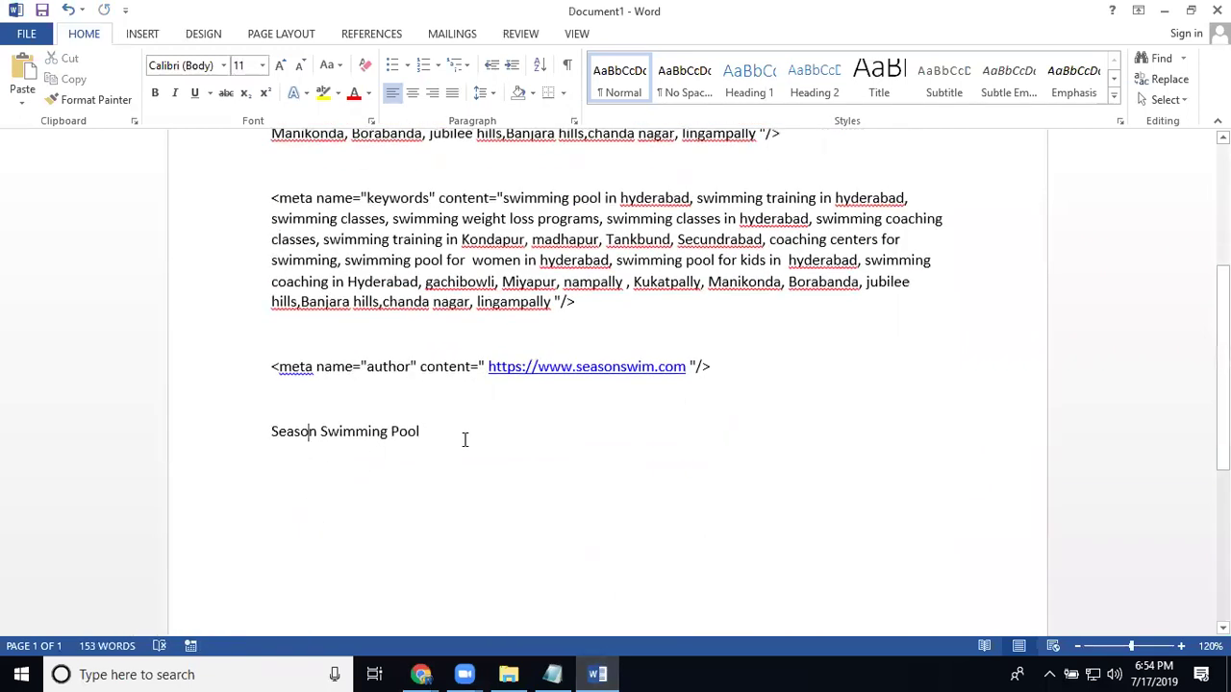
key(Return)
key(Return)
key(Return)
key(Return)
key(Return)
key(Return)
key(BackSpace)
key(BackSpace)
key(BackSpace)
key(BackSpace)
key(BackSpace)
key(BackSpace)
key(ctrl+v)
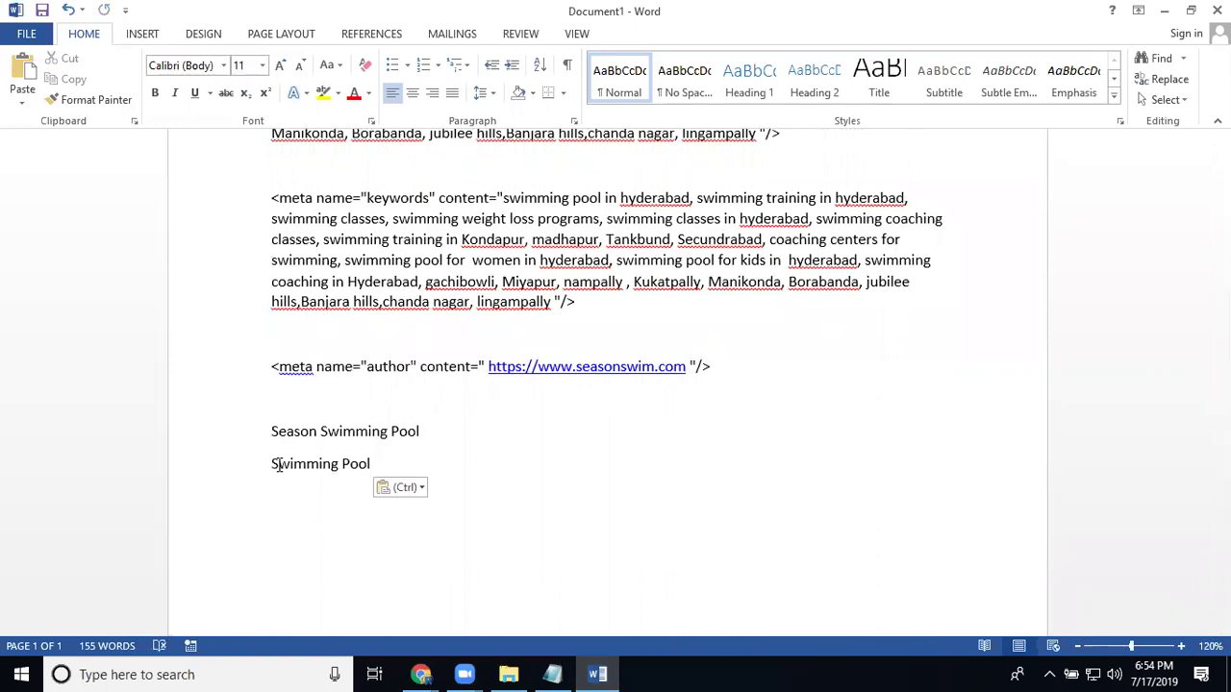
Add 'Temperature Controlled Indoor Swimming Pools' in both plural and singular forms.
scroll(511, 470, up, 6)
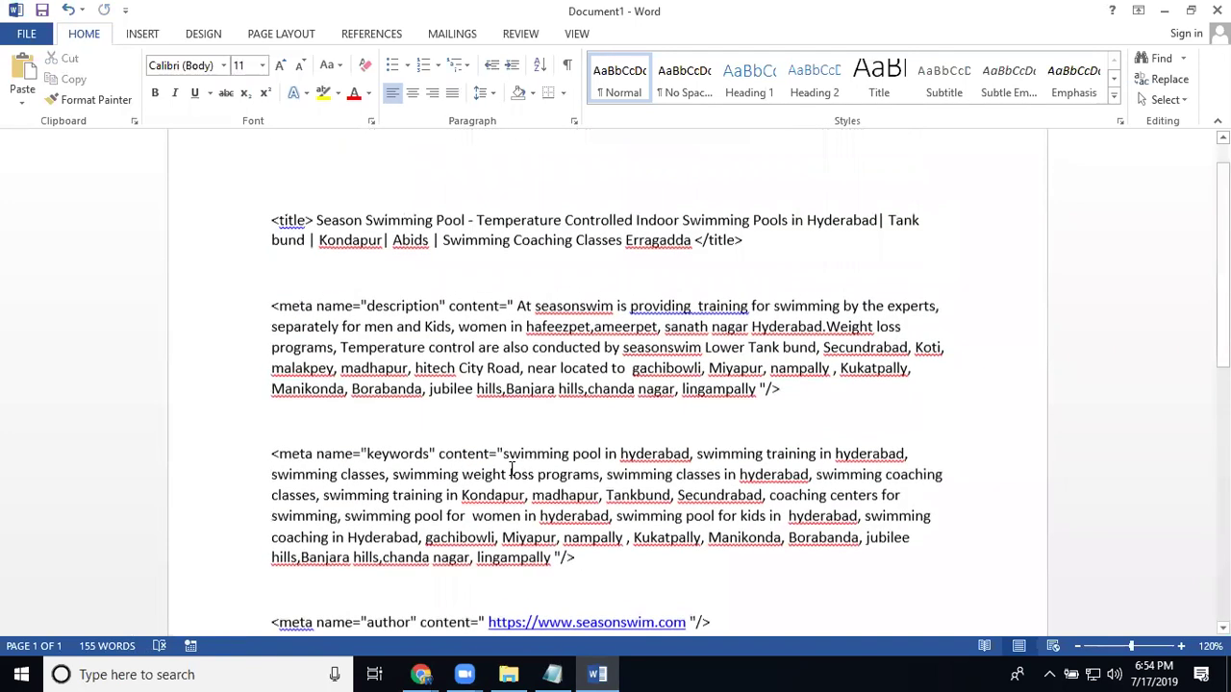
drag(477, 258, 790, 270)
key(ctrl+c)
scroll(542, 510, down, 6)
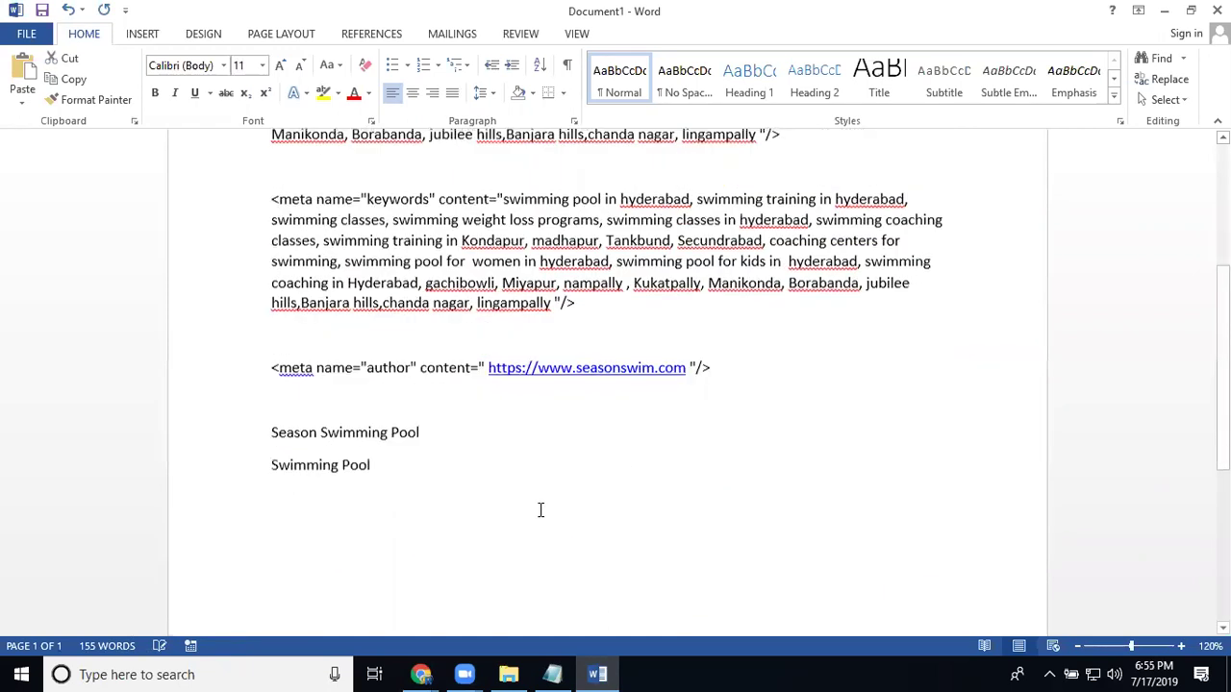
click(301, 478)
key(ctrl+v)
key(Return)
key(ctrl+v)
key(BackSpace)
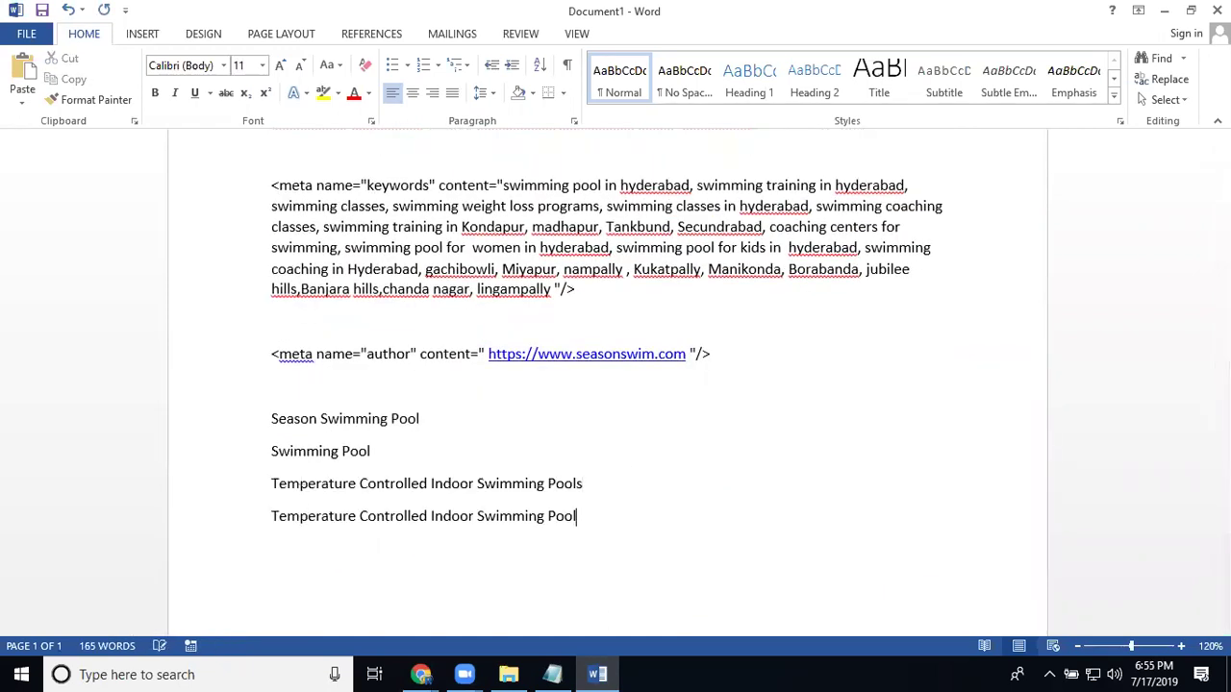
Add 'Indoor Swimming Pools' and its singular 'Indoor Swimming Pool' to the list.
drag(588, 482, 432, 486)
key(ctrl+c)
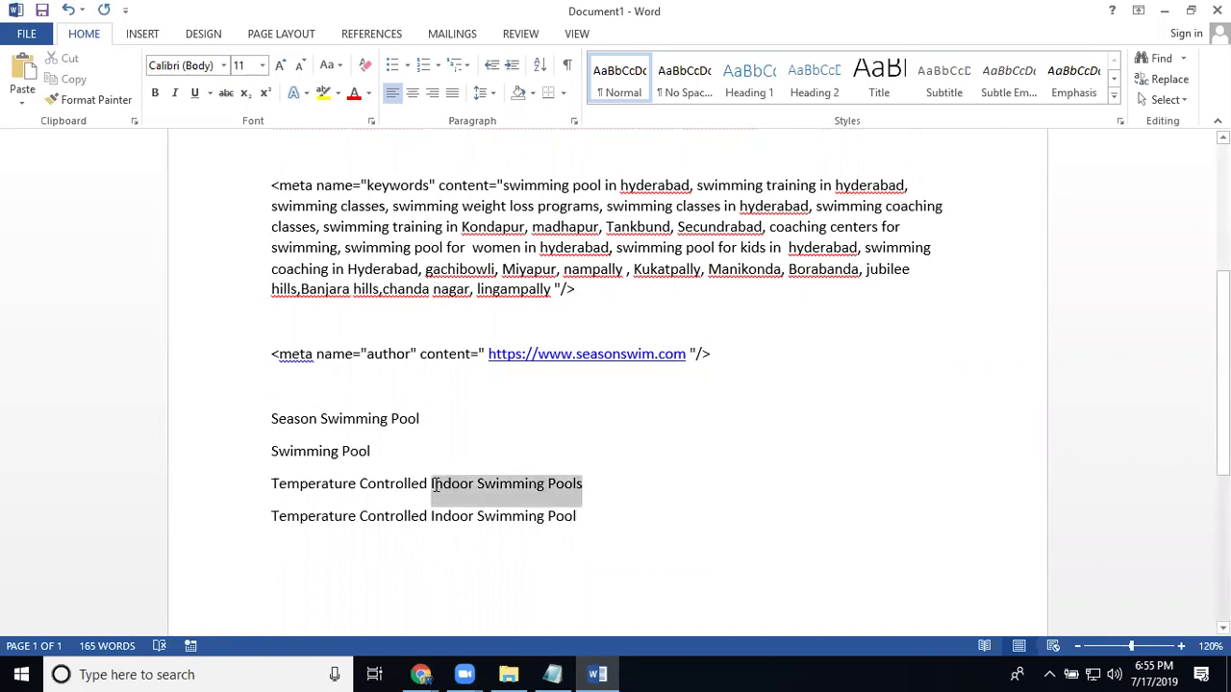
click(299, 567)
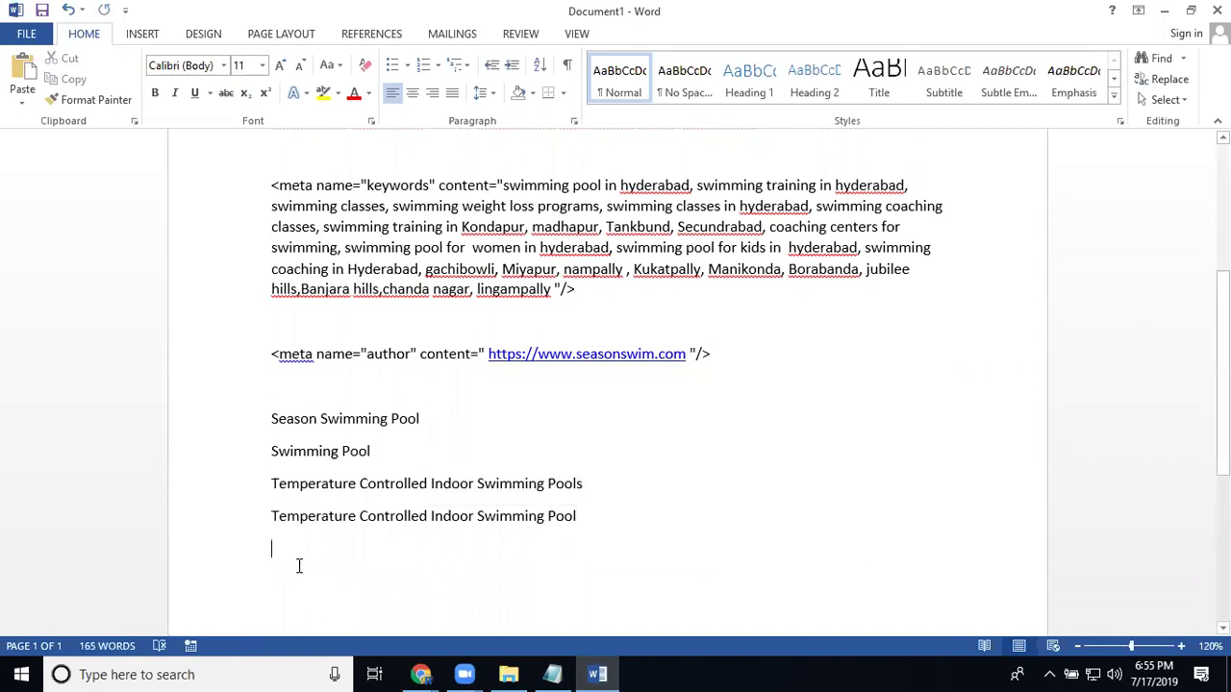
key(ctrl+v)
key(Return)
key(ctrl+v)
key(BackSpace)
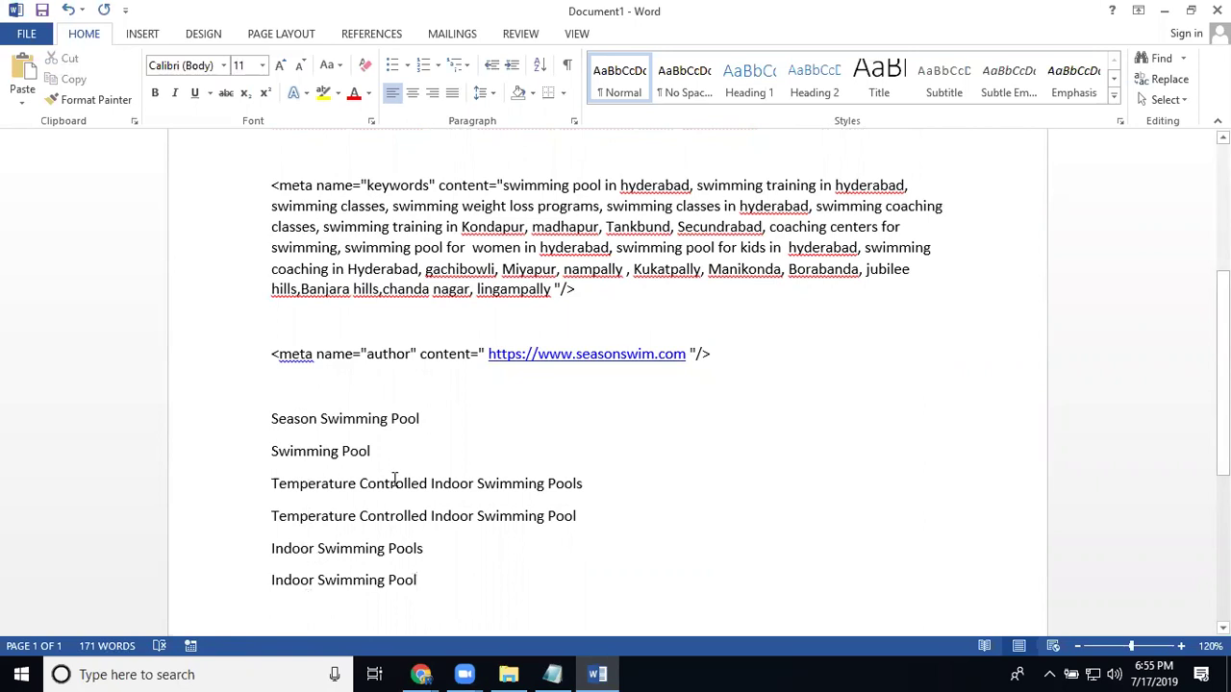
Add the plural 'Swimming Pools' beneath 'Swimming Pool'.
drag(385, 451, 279, 452)
key(ctrl+c)
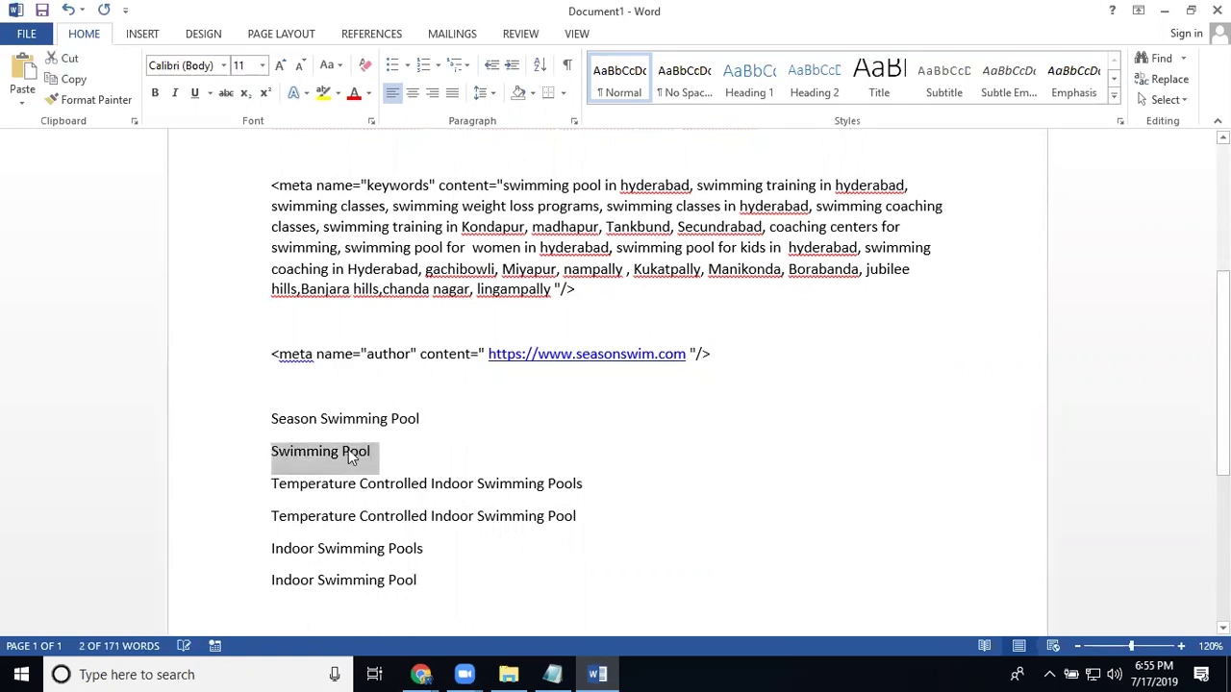
click(374, 452)
key(Return)
key(ctrl+v)
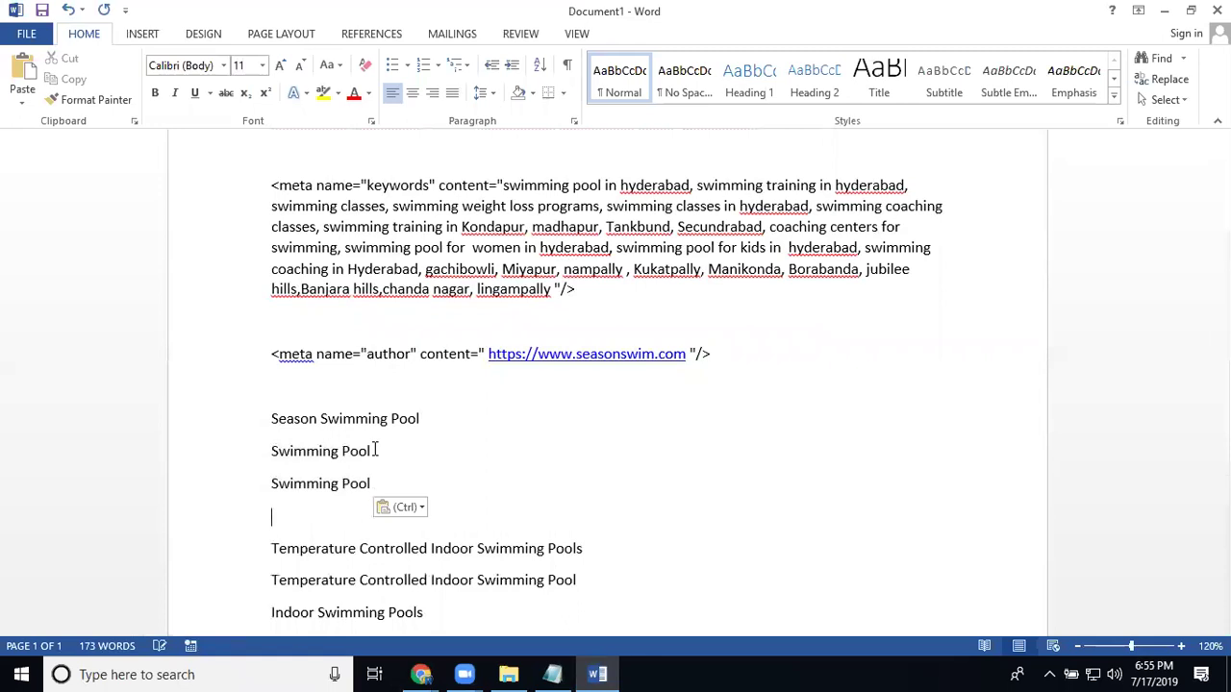
key(BackSpace)
text(s)
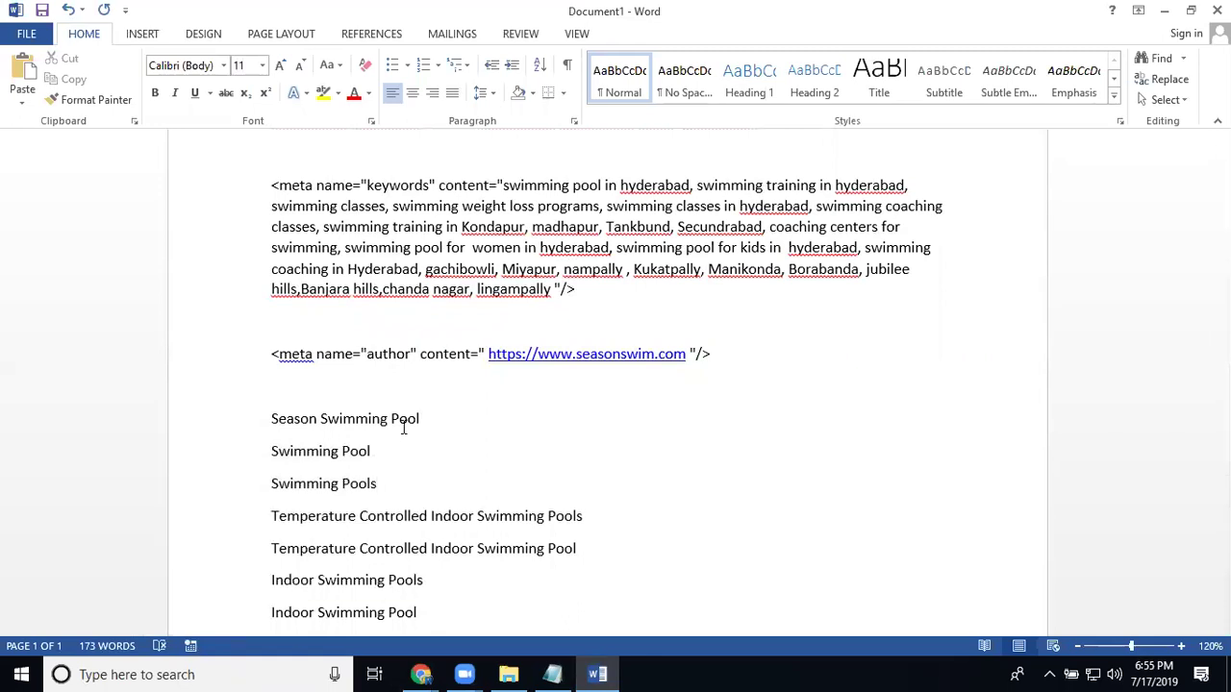
Add the plural 'Season Swimming Pools' form alongside 'Season Swimming Pool'.
drag(429, 417, 272, 420)
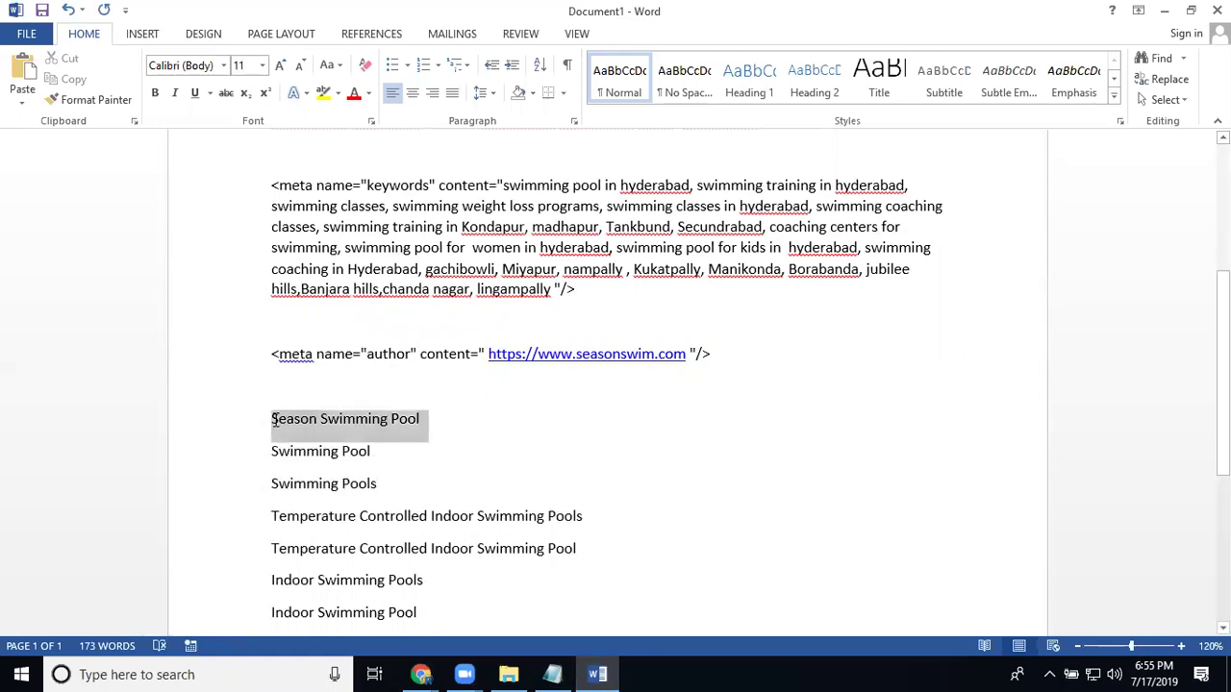
click(460, 420)
key(Return)
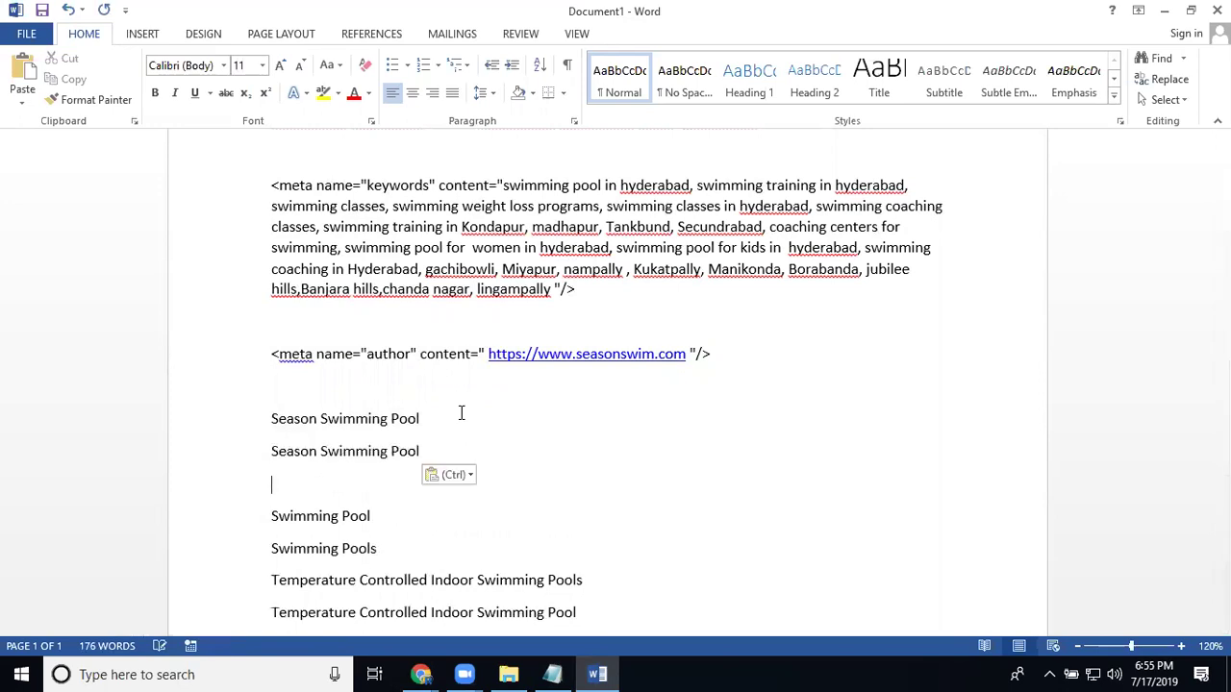
key(BackSpace)
text(s)
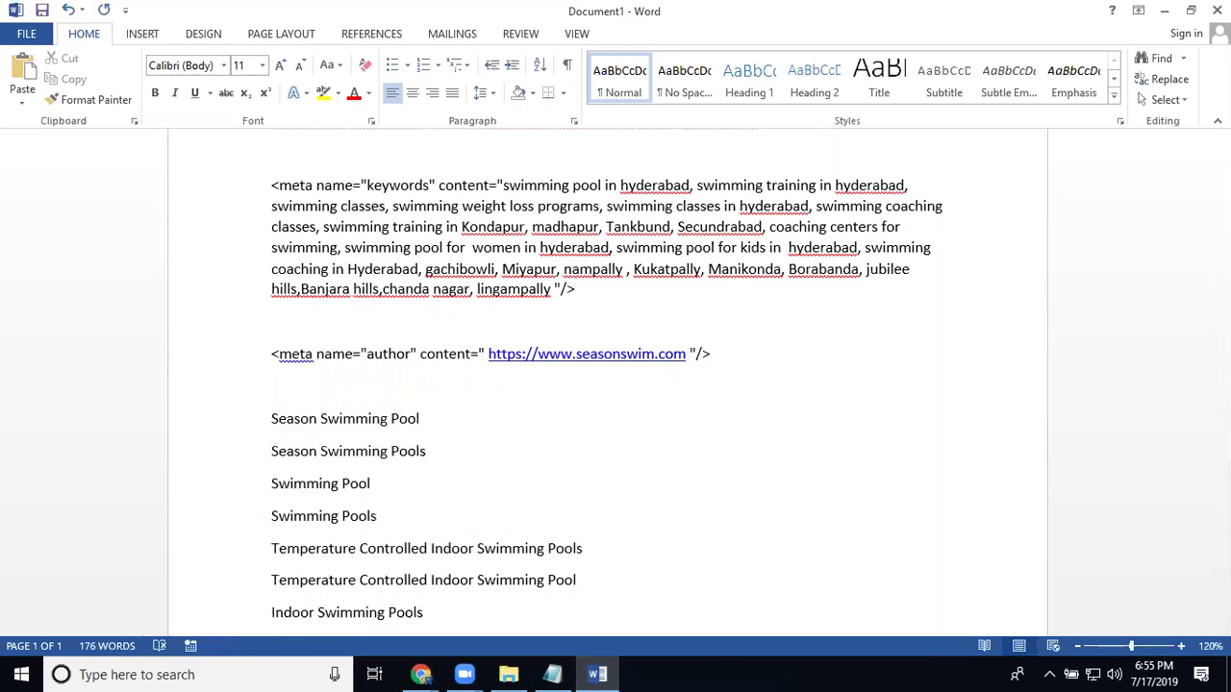
scroll(426, 362, down, 1)
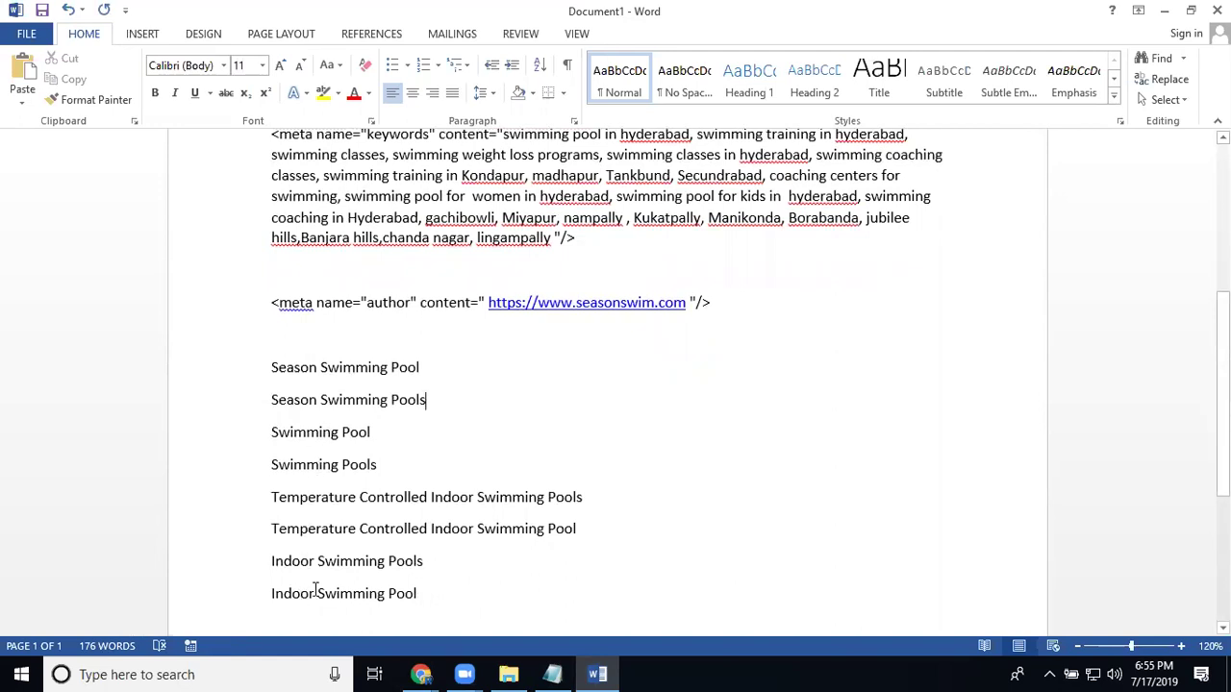
scroll(341, 575, down, 2)
scroll(348, 569, down, 1)
Add a 'Kids *8 =8' count line below the keyword phrase list.
click(431, 445)
key(Return)
key(Return)
text(Kids)
key(Return)
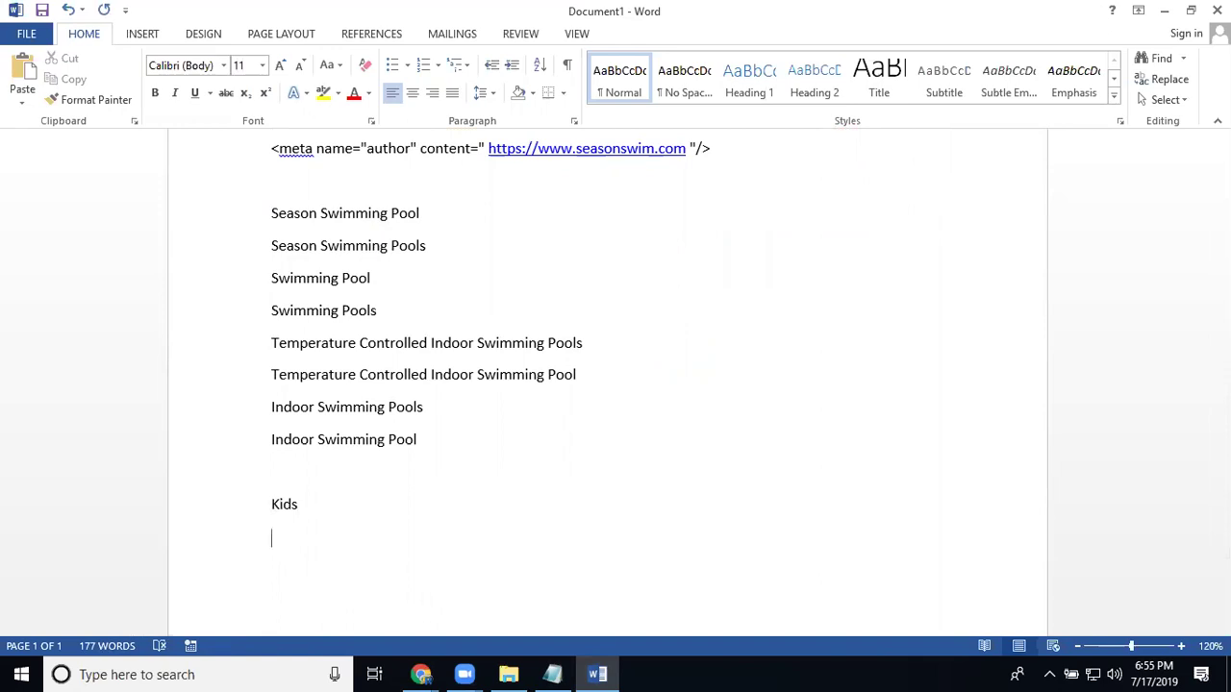
text(0)
key(BackSpace)
text(*8 =8)
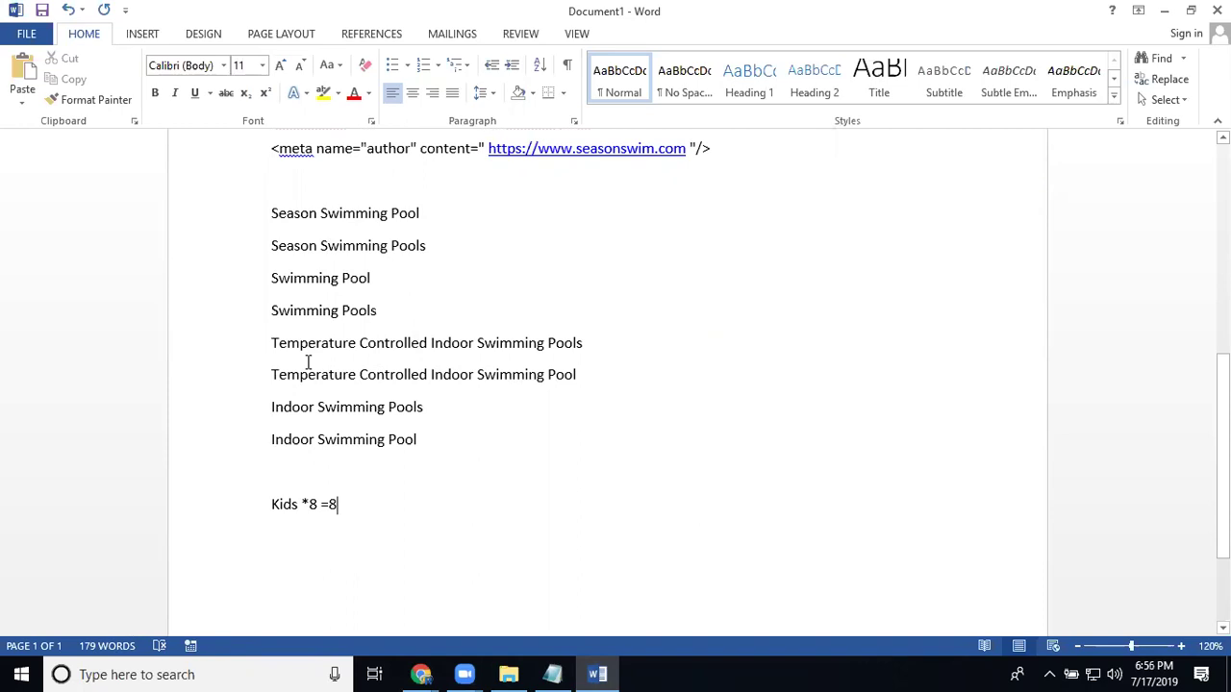
Add 'ladies *8 = 8k' and 'gents*8=8k' lines, then finish the Kids line as 8k.
key(Return)
text(ladies )
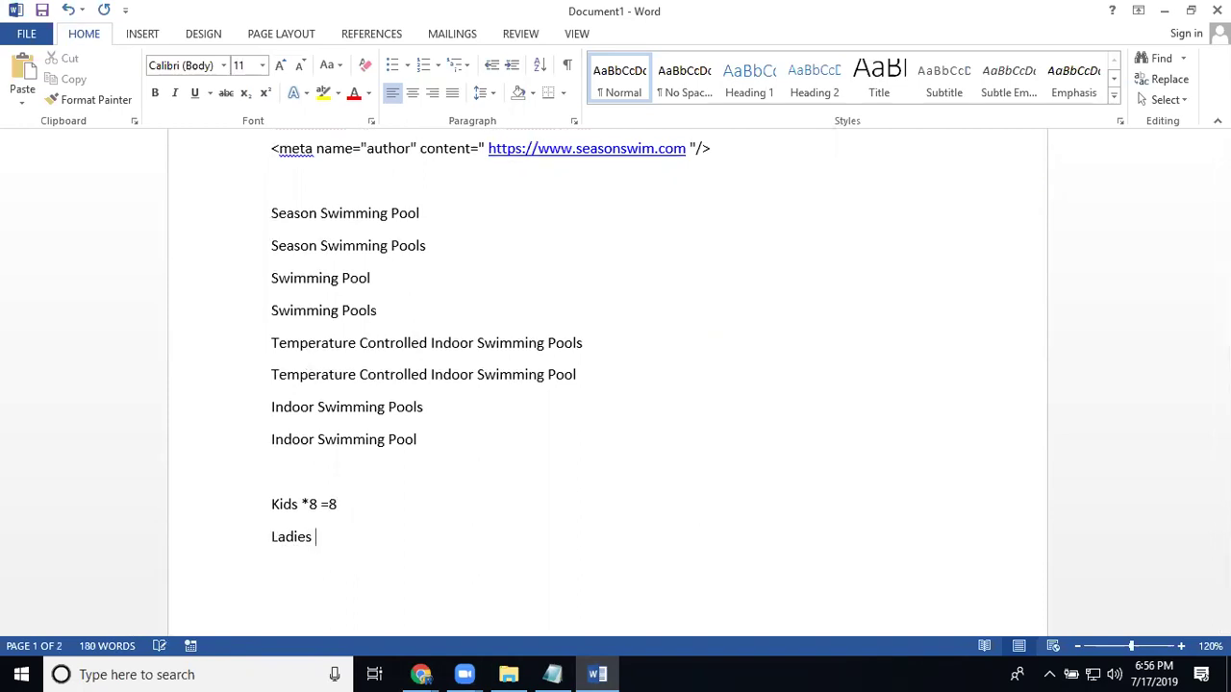
text(*8 = 8)
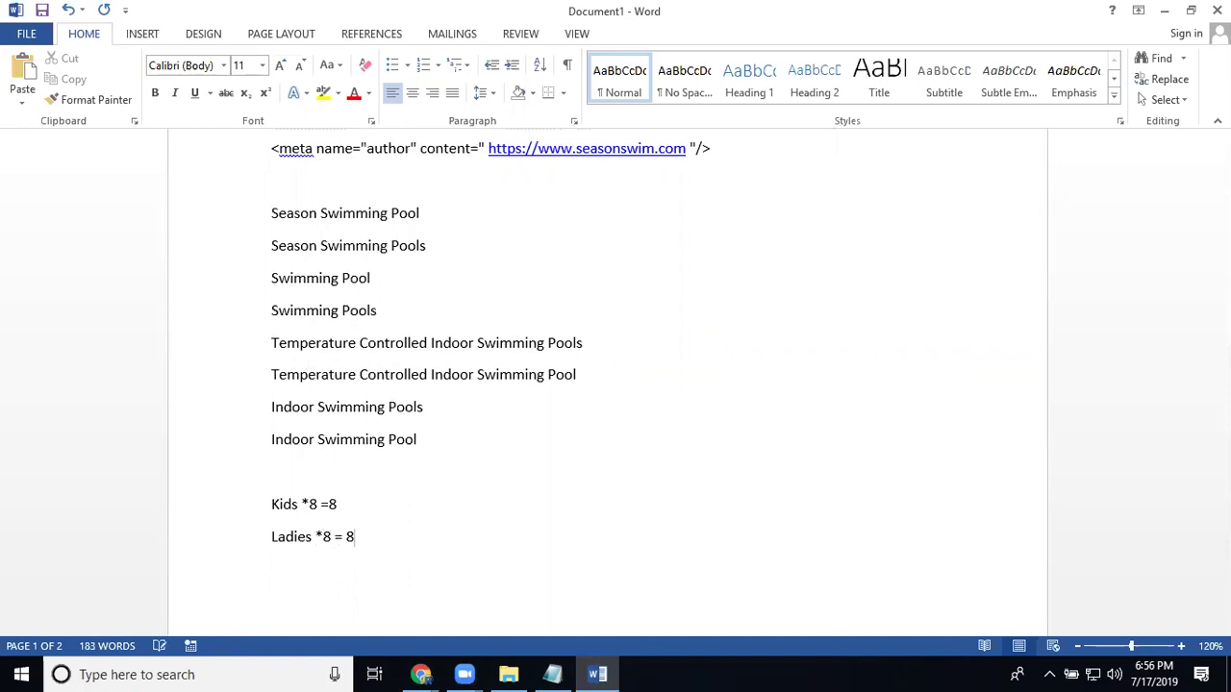
text(k)
key(Return)
text(gents*8=8k)
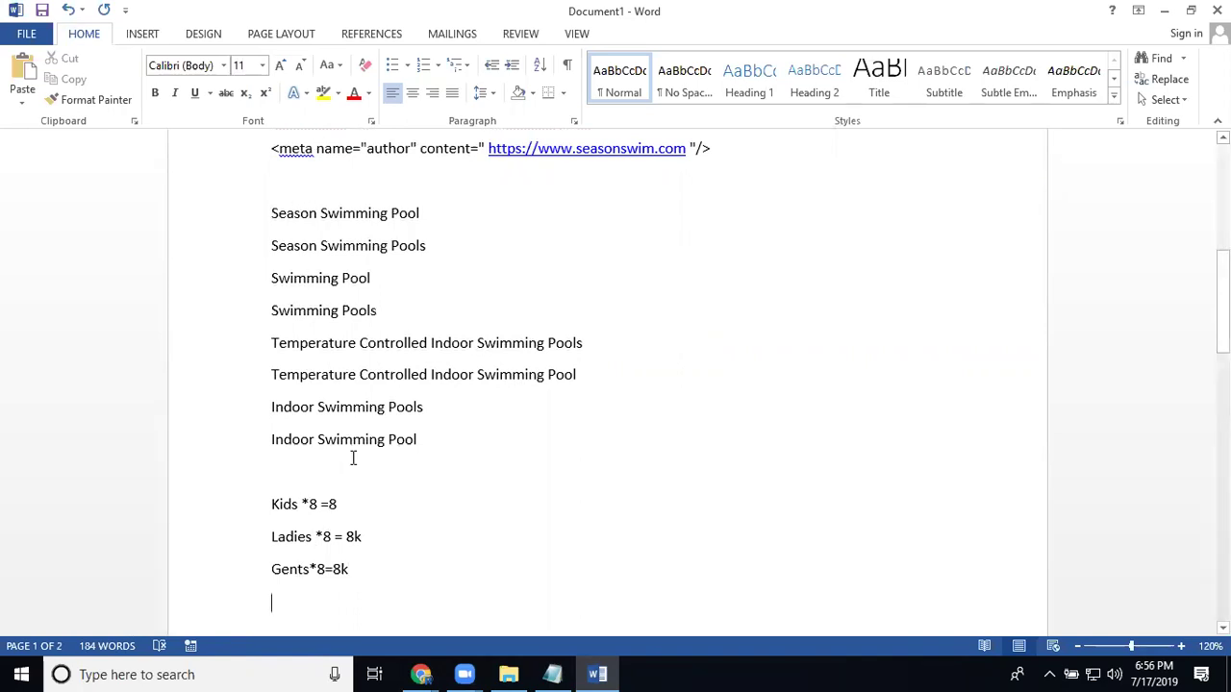
click(349, 505)
text(k)
Type the total '32key*10=320 keywords' on a new line below 'Gents*8=8k'.
scroll(374, 503, up, 4)
scroll(288, 574, up, 3)
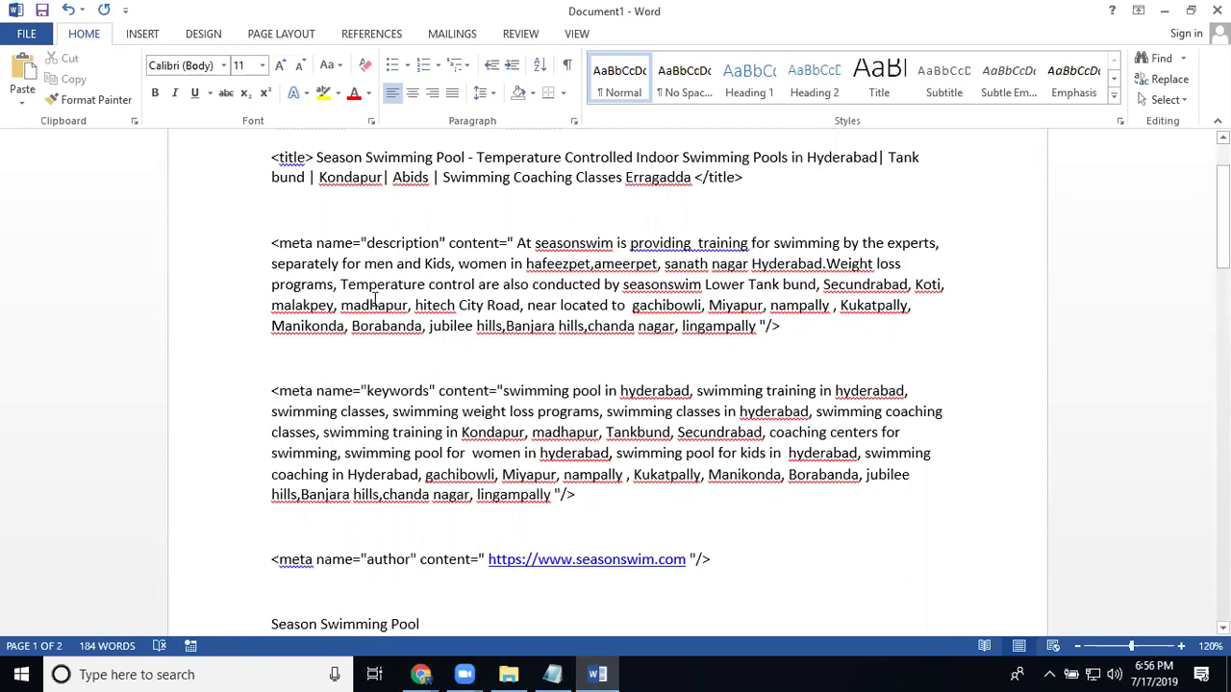
scroll(374, 301, down, 8)
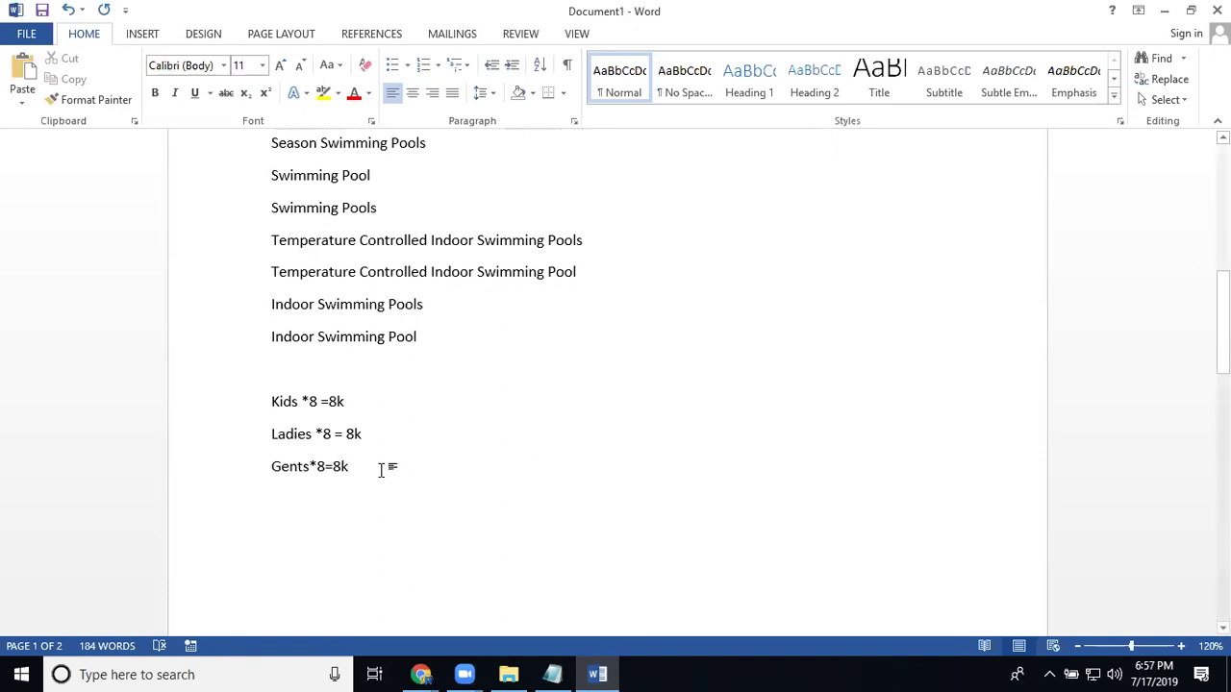
key(Return)
scroll(391, 464, up, 3)
scroll(391, 464, up, 5)
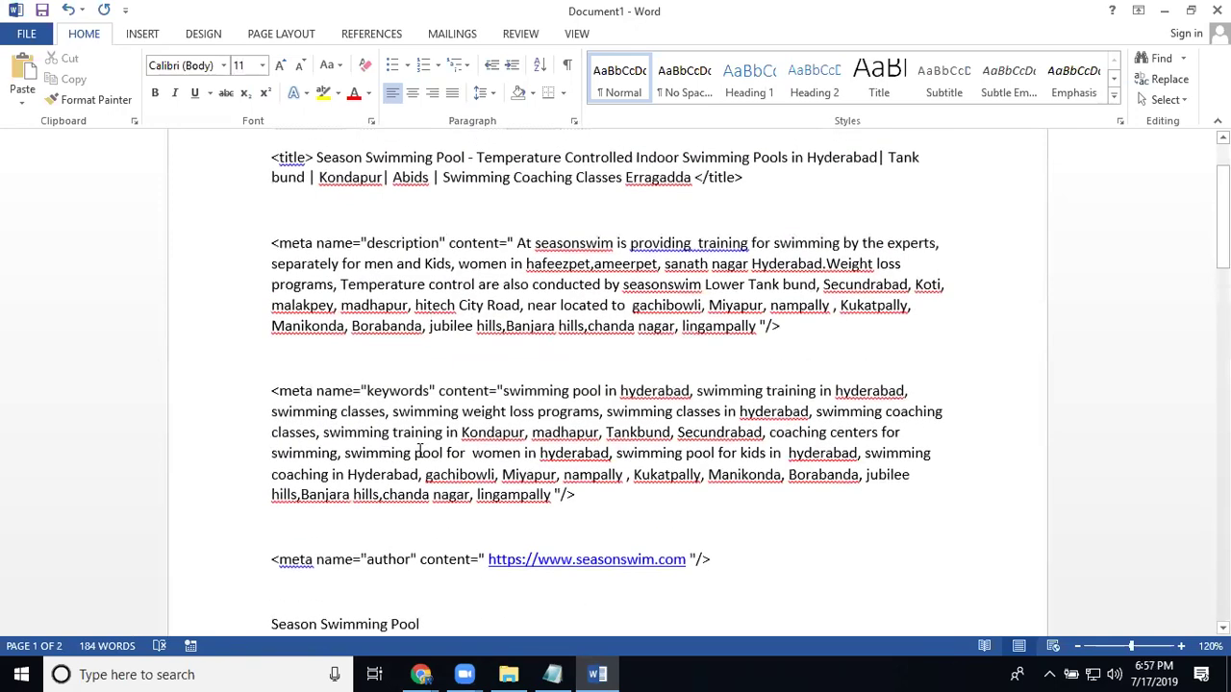
scroll(420, 451, down, 3)
scroll(419, 451, down, 6)
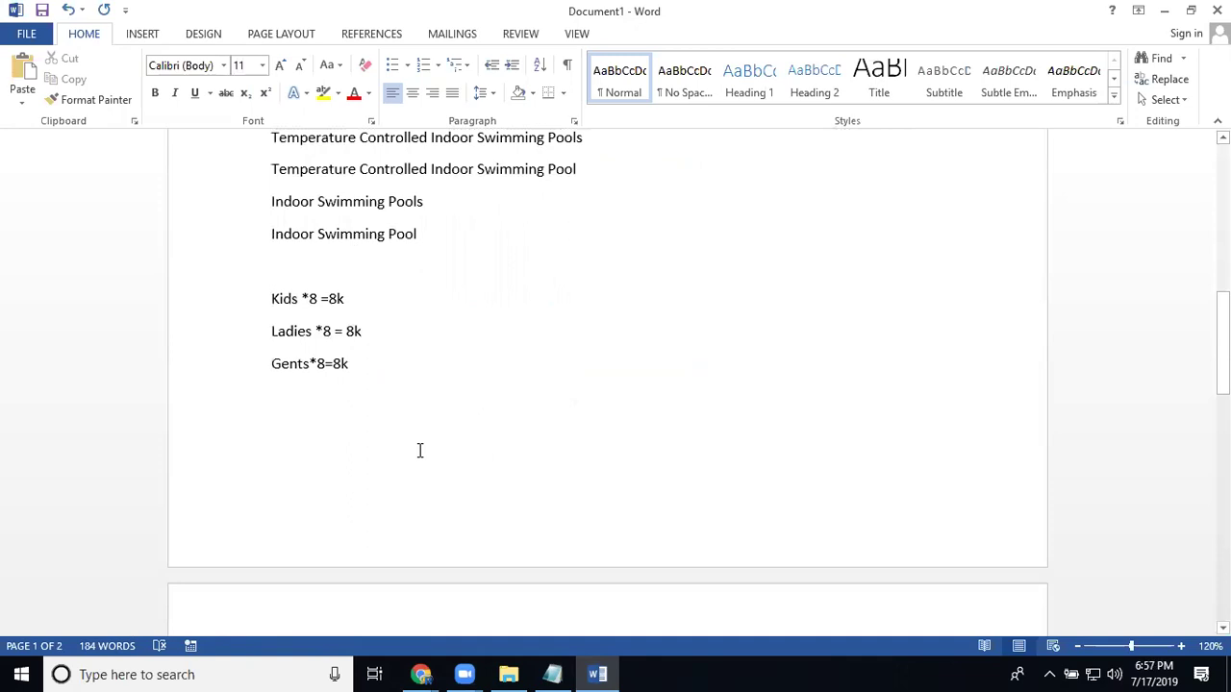
text(32)
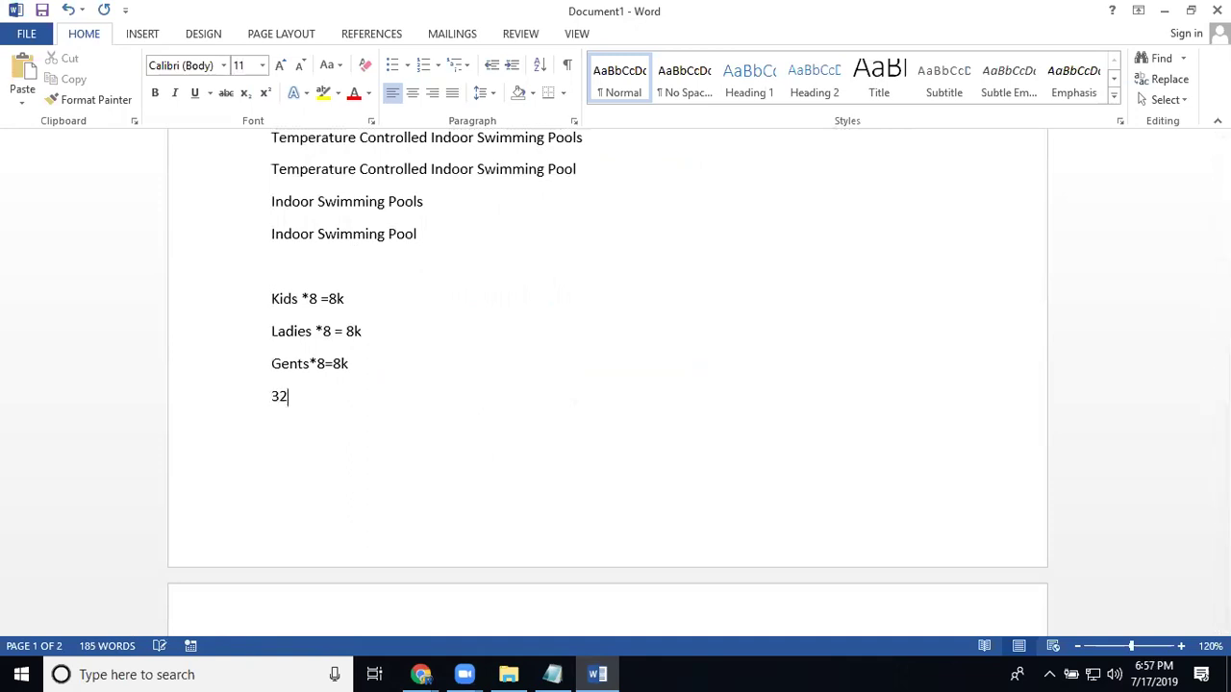
text(key*10=320 keywords)
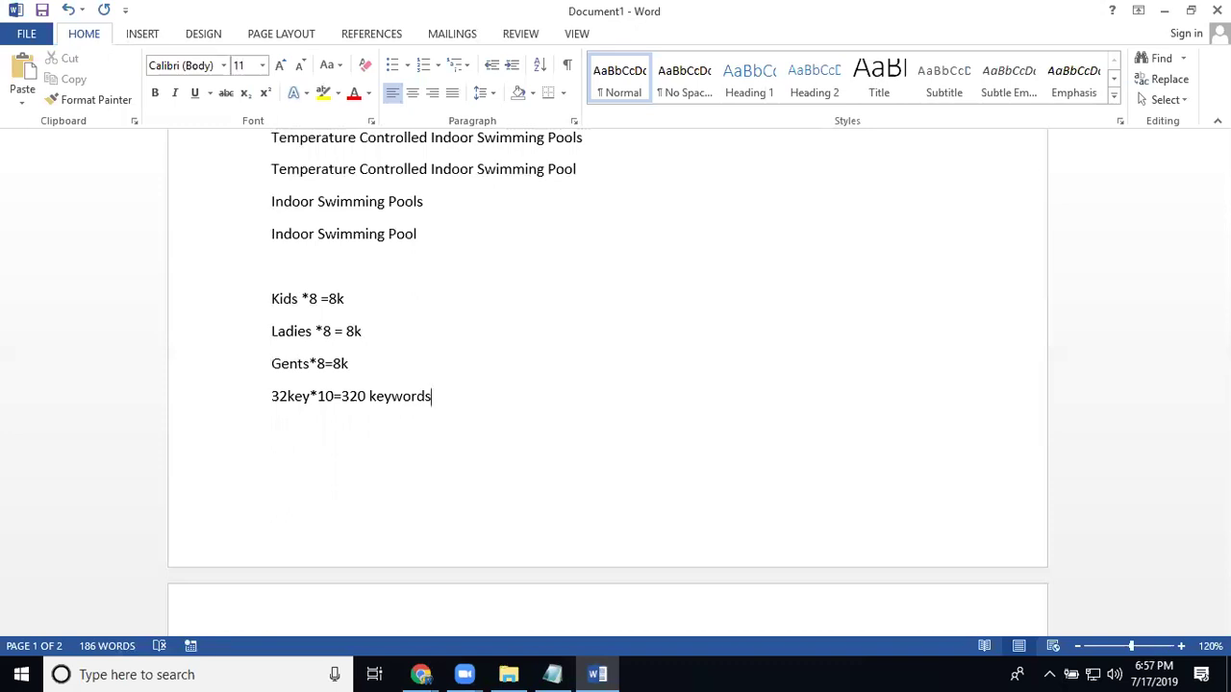
scroll(264, 271, up, 5)
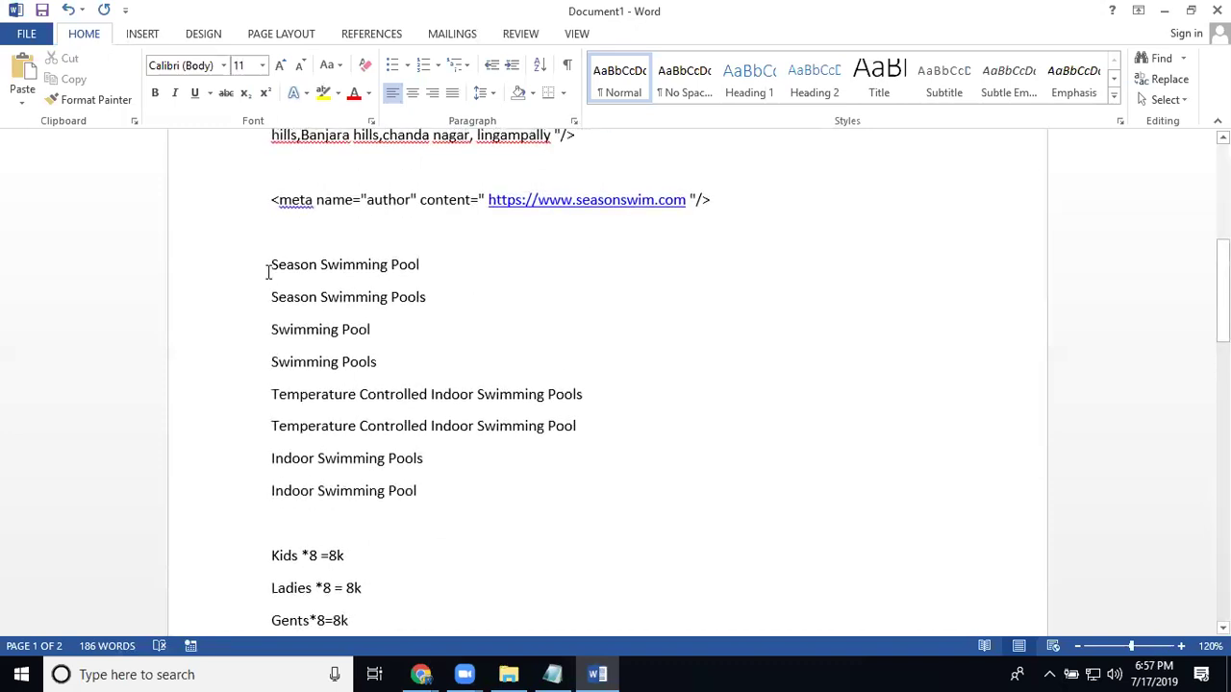
scroll(432, 324, up, 7)
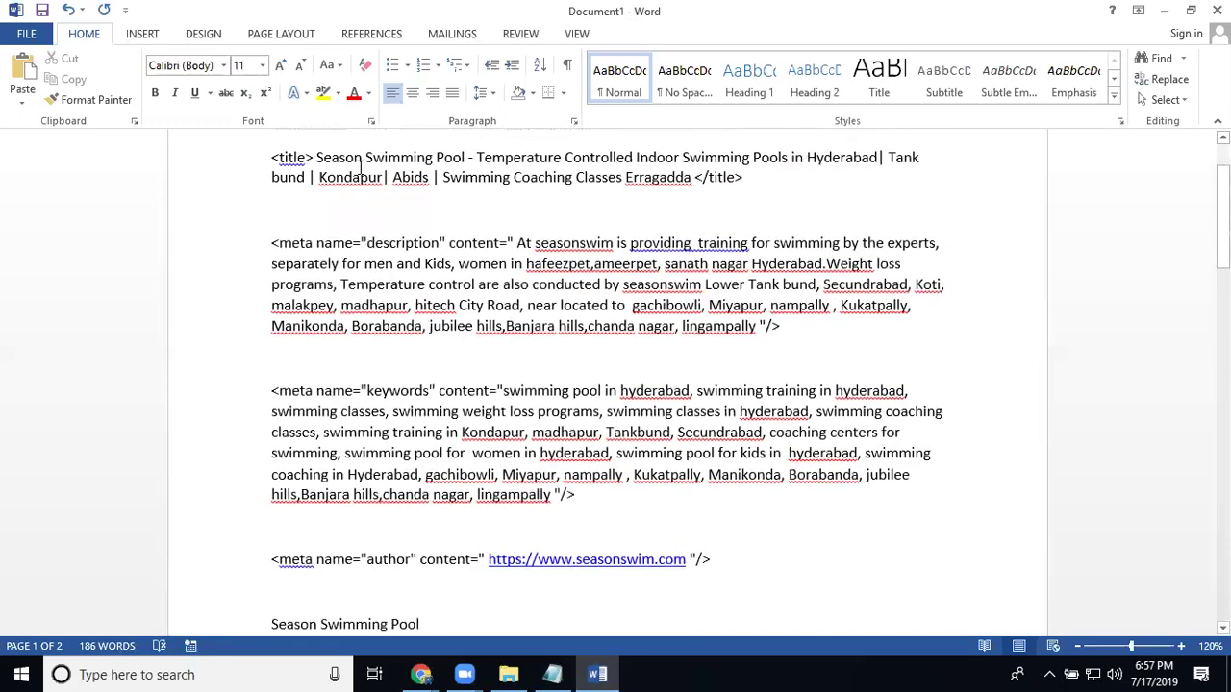
scroll(353, 158, down, 4)
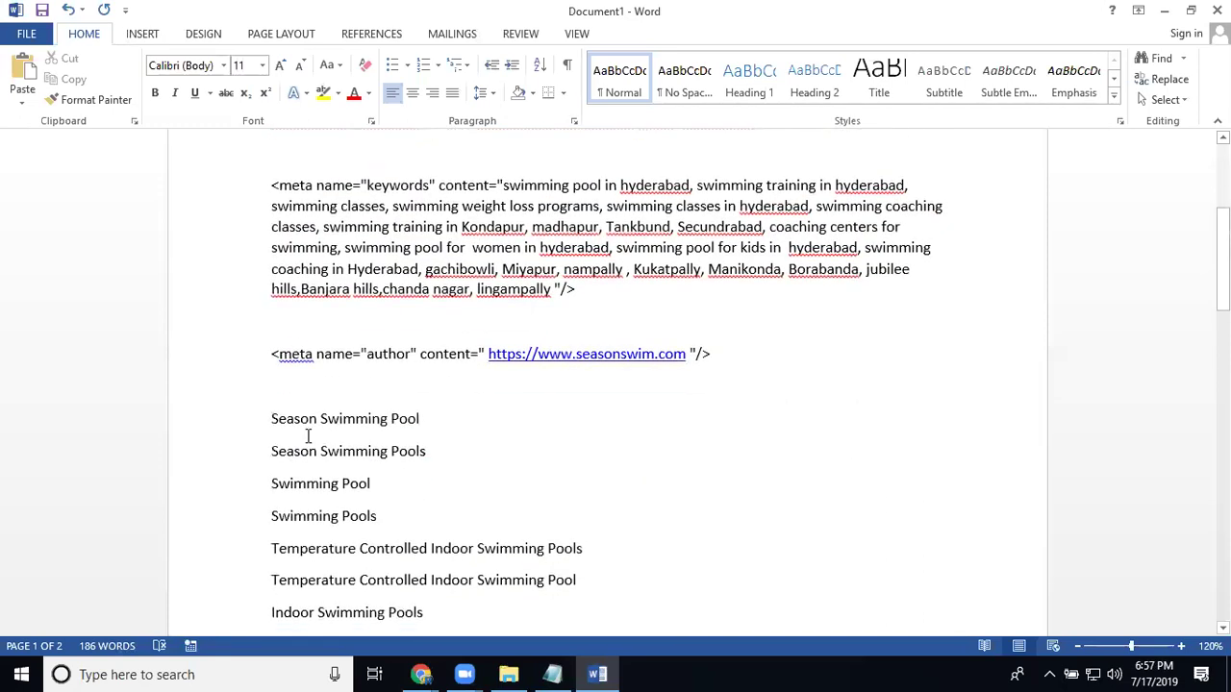
scroll(363, 440, up, 6)
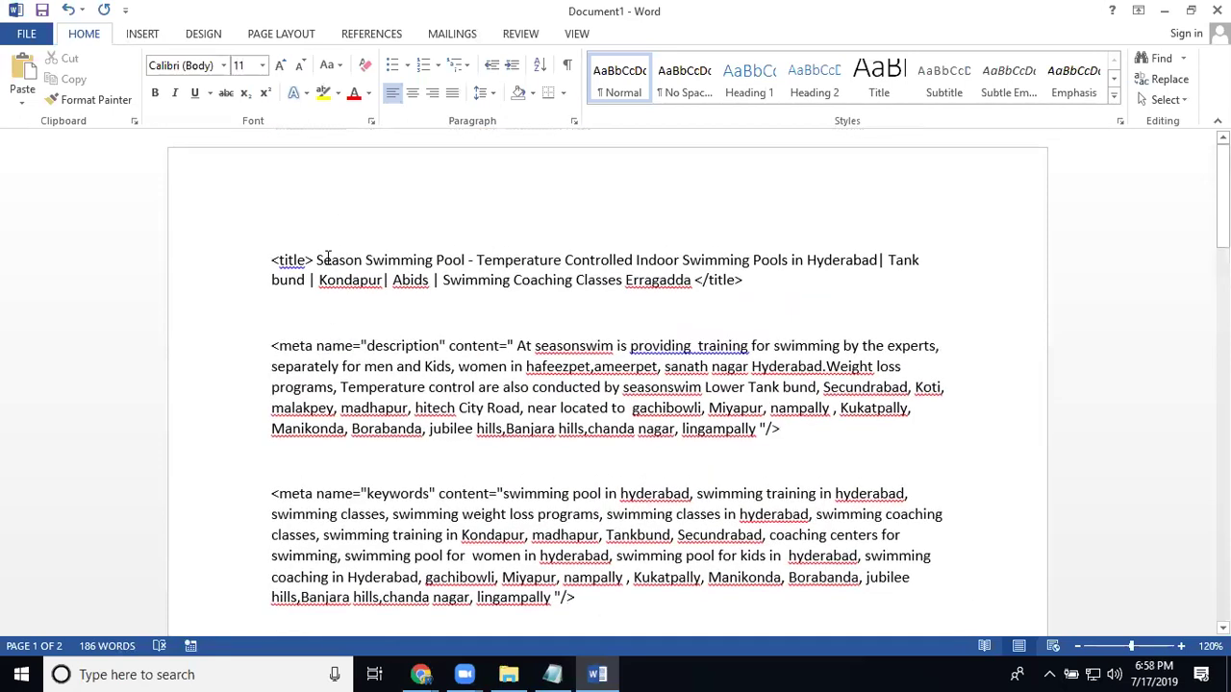
double_click(769, 265)
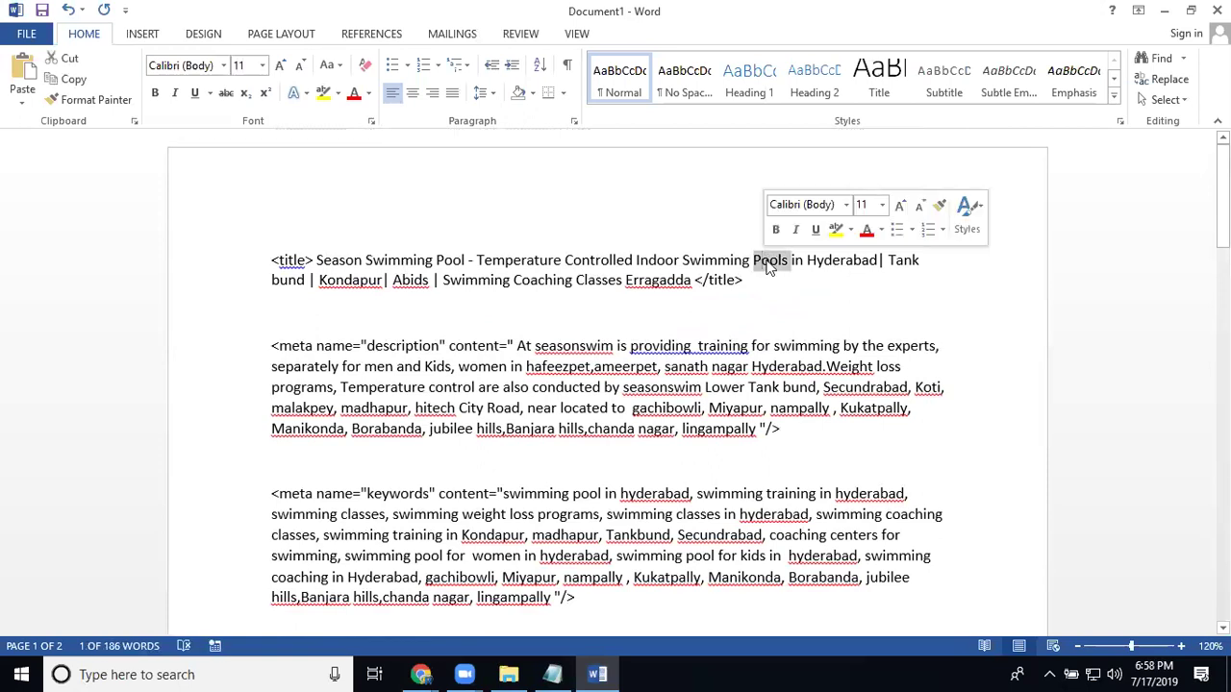
scroll(298, 439, down, 7)
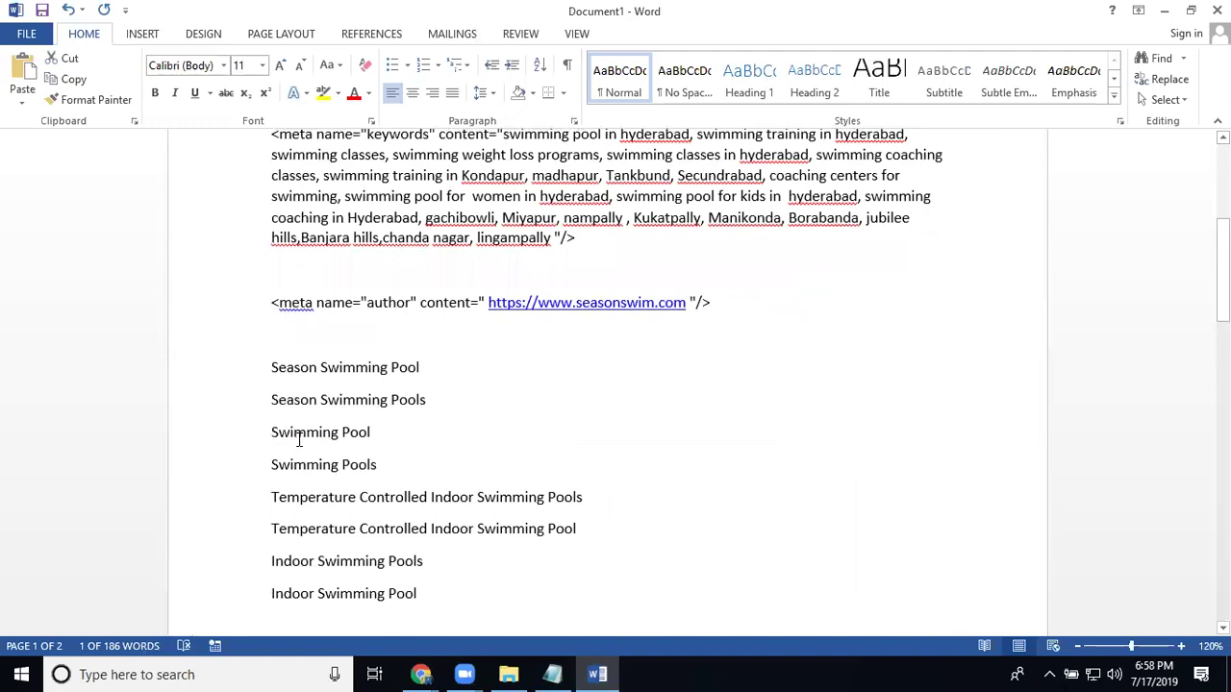
scroll(300, 438, up, 6)
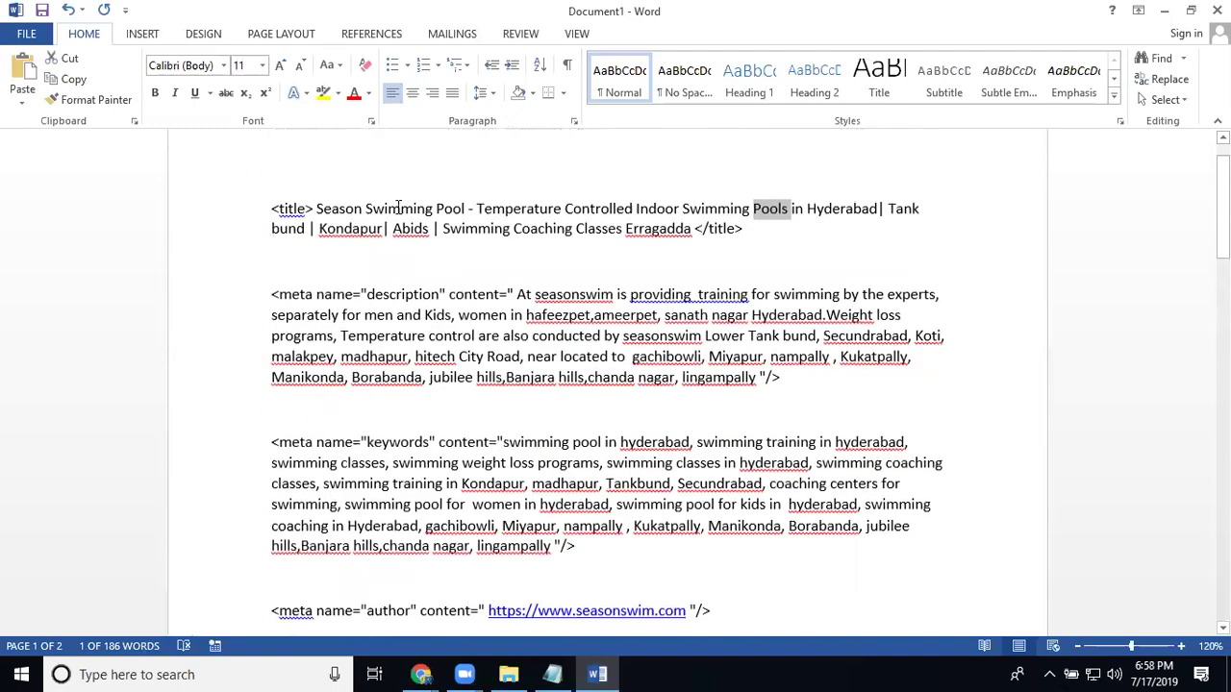
scroll(378, 351, down, 3)
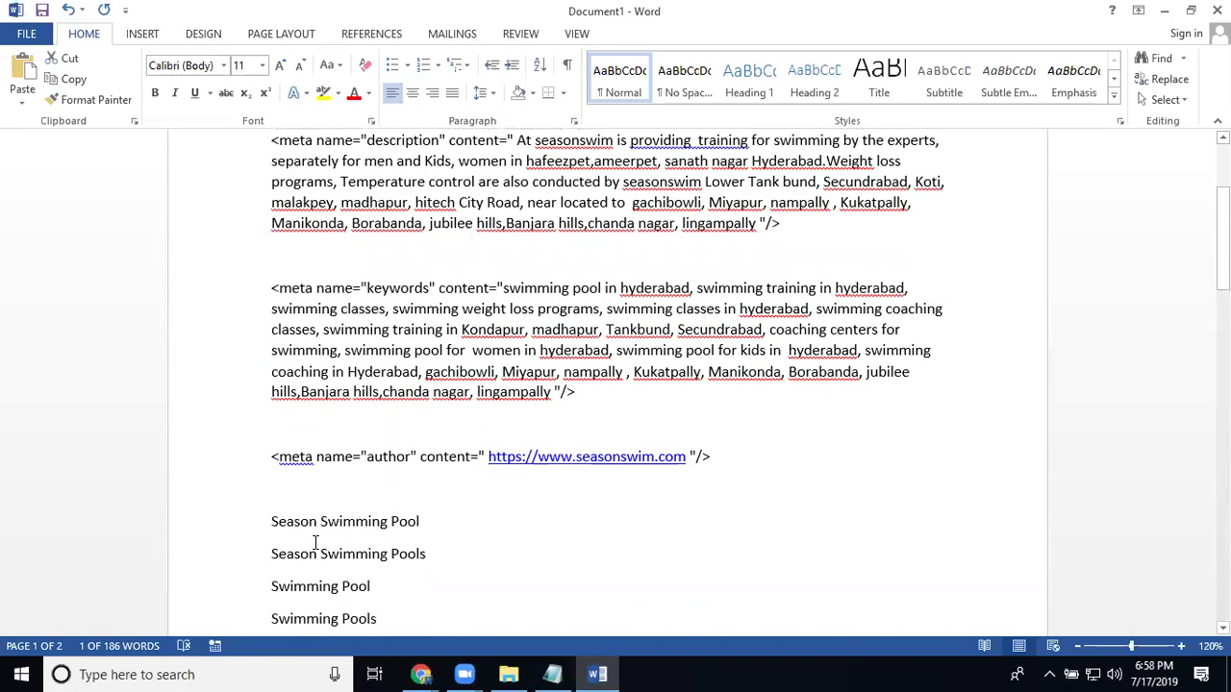
scroll(333, 486, up, 3)
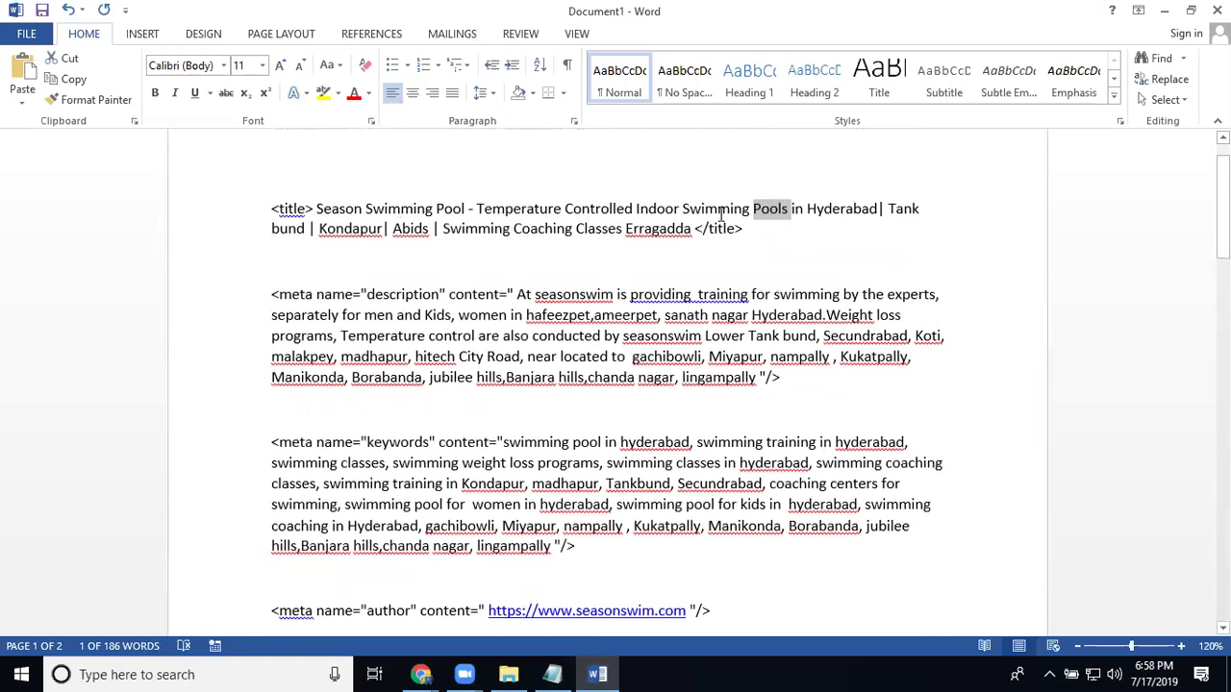
drag(682, 209, 794, 210)
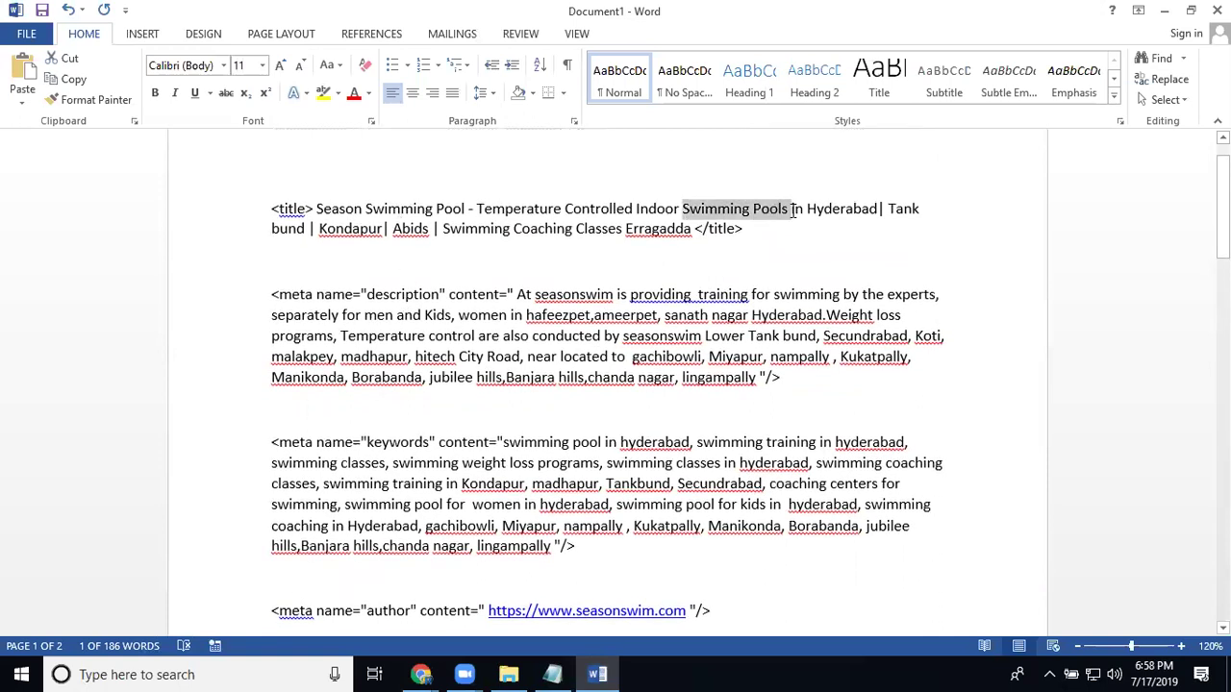
scroll(715, 324, down, 9)
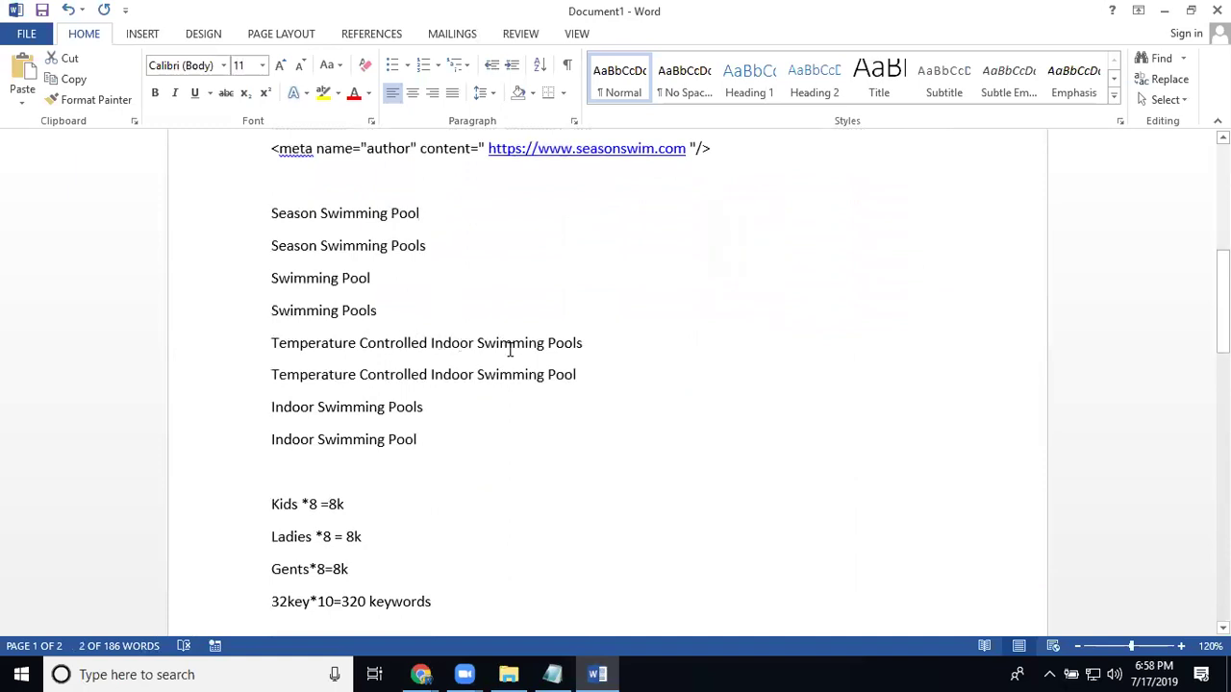
scroll(510, 351, up, 9)
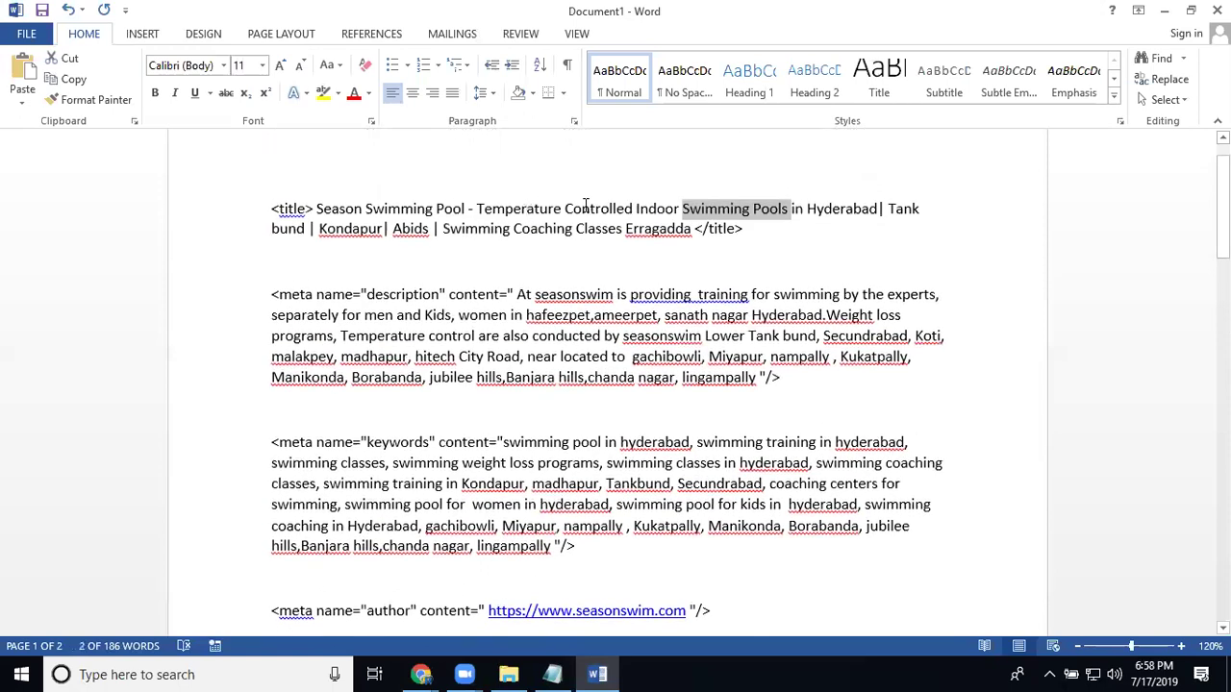
click(784, 212)
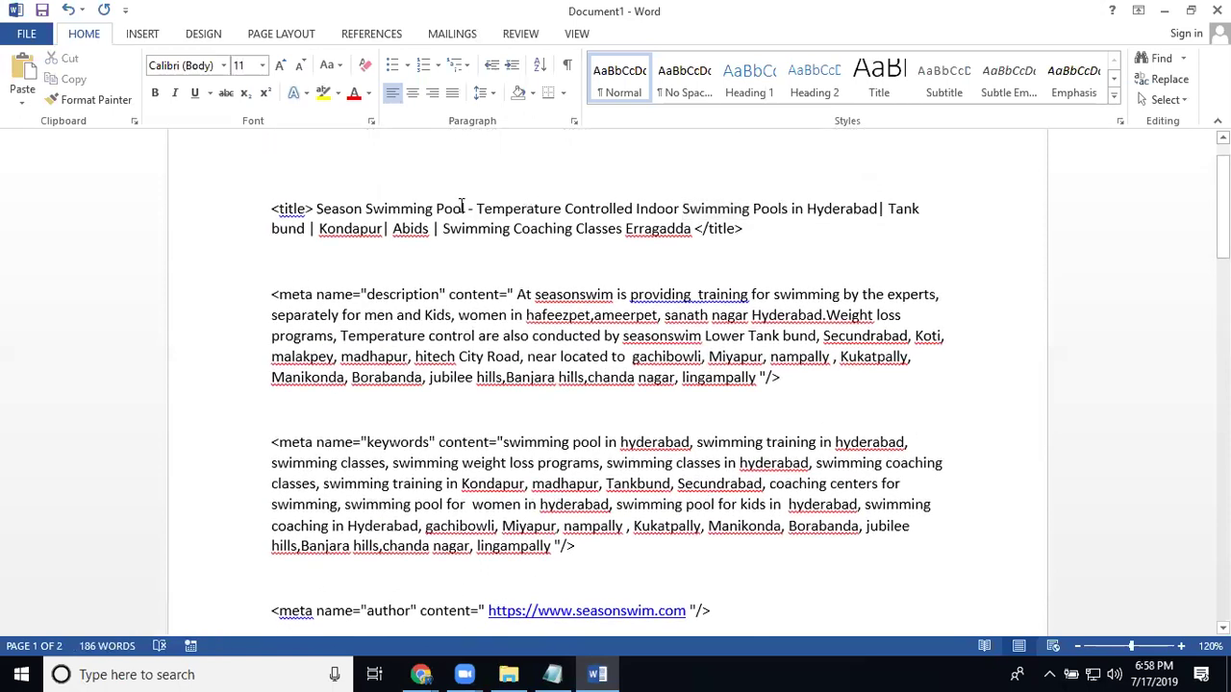
drag(469, 206, 439, 202)
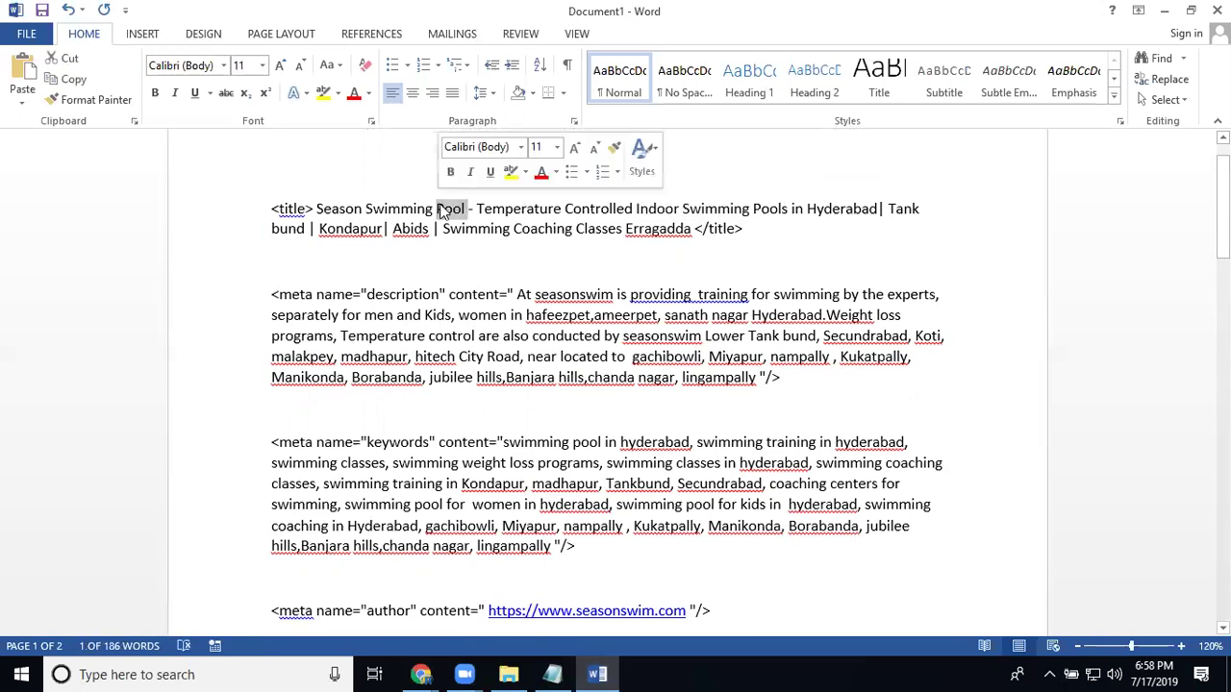
scroll(577, 404, down, 3)
scroll(537, 414, down, 2)
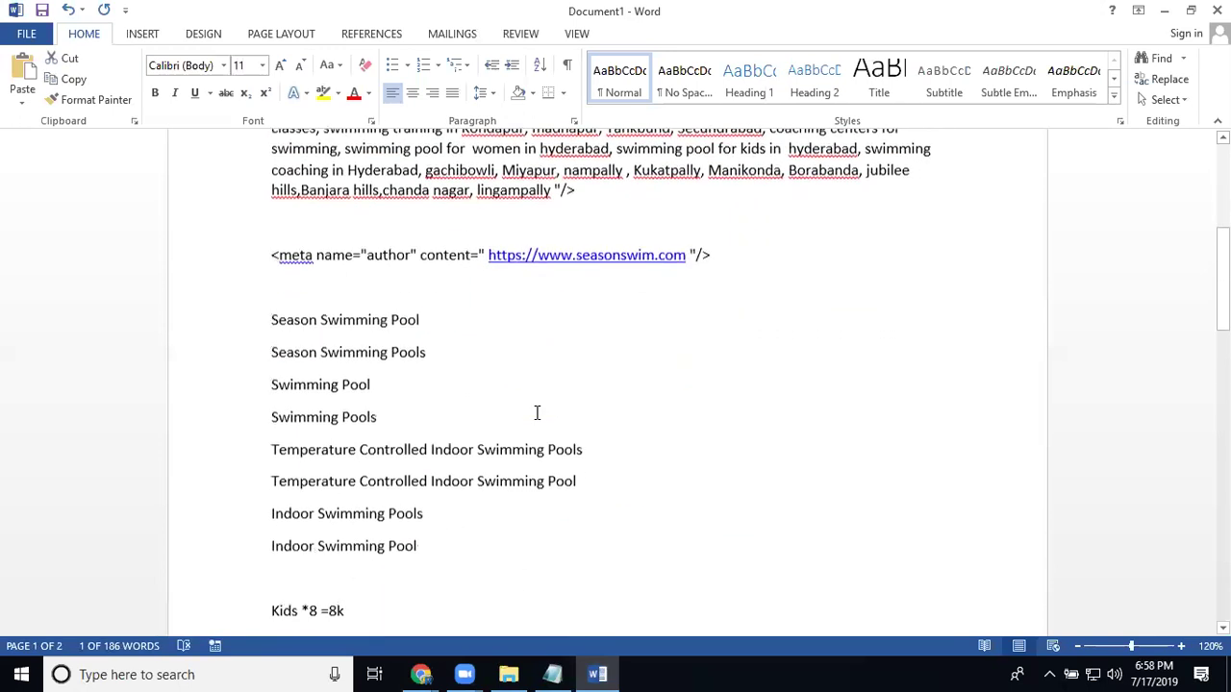
Append 'class' and 'coaching' as two new lines after 'Indoor Swimming Pool'.
click(423, 539)
key(Return)
text(class)
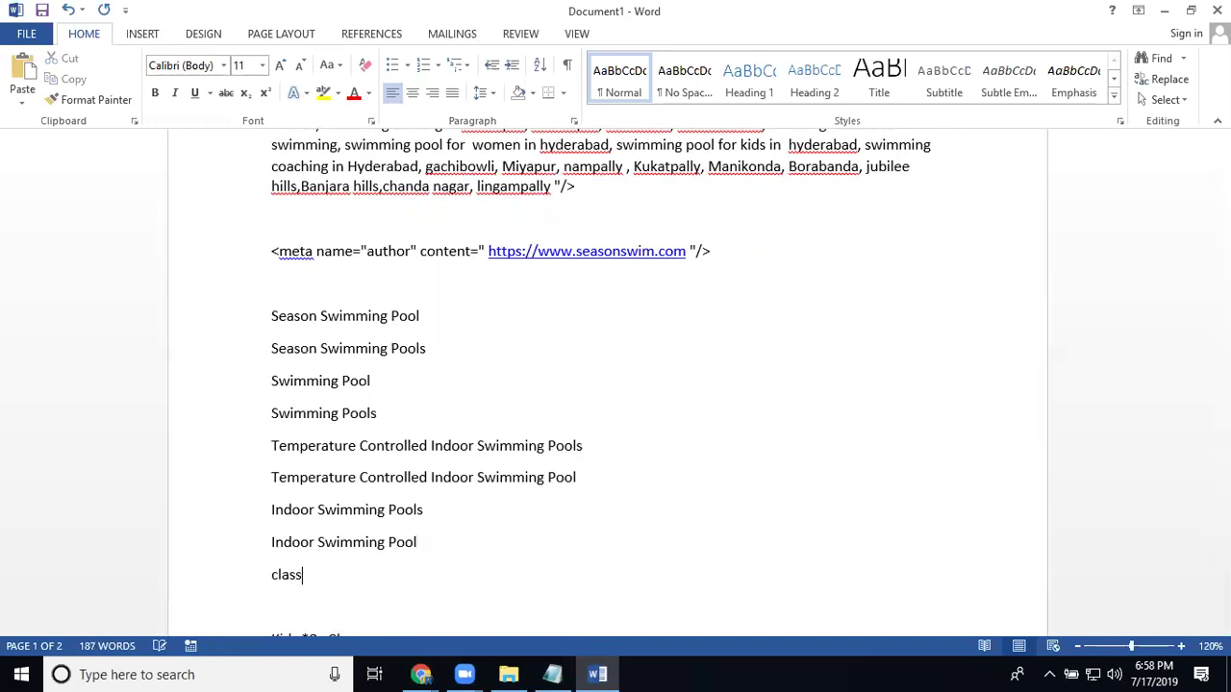
key(Return)
text(coaching)
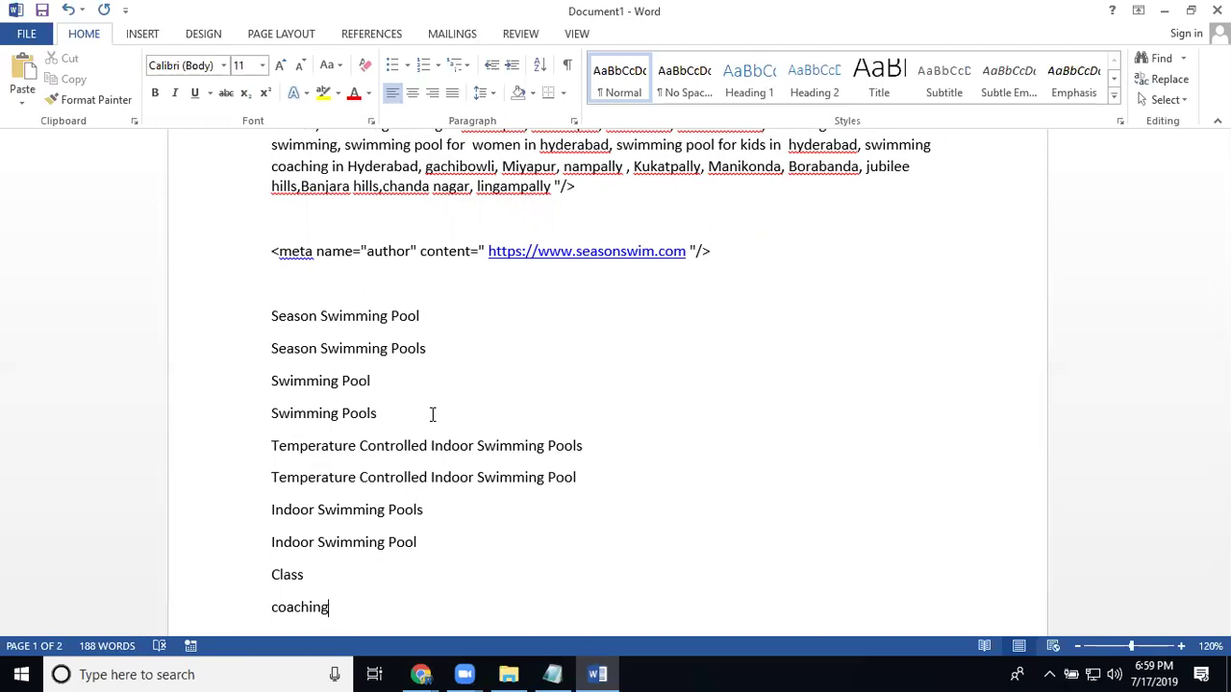
Review the description and other meta tag paragraphs by selecting them.
scroll(406, 475, down, 2)
scroll(362, 528, down, 2)
scroll(371, 588, up, 9)
drag(599, 405, 272, 270)
scroll(798, 306, up, 2)
drag(798, 327, 288, 213)
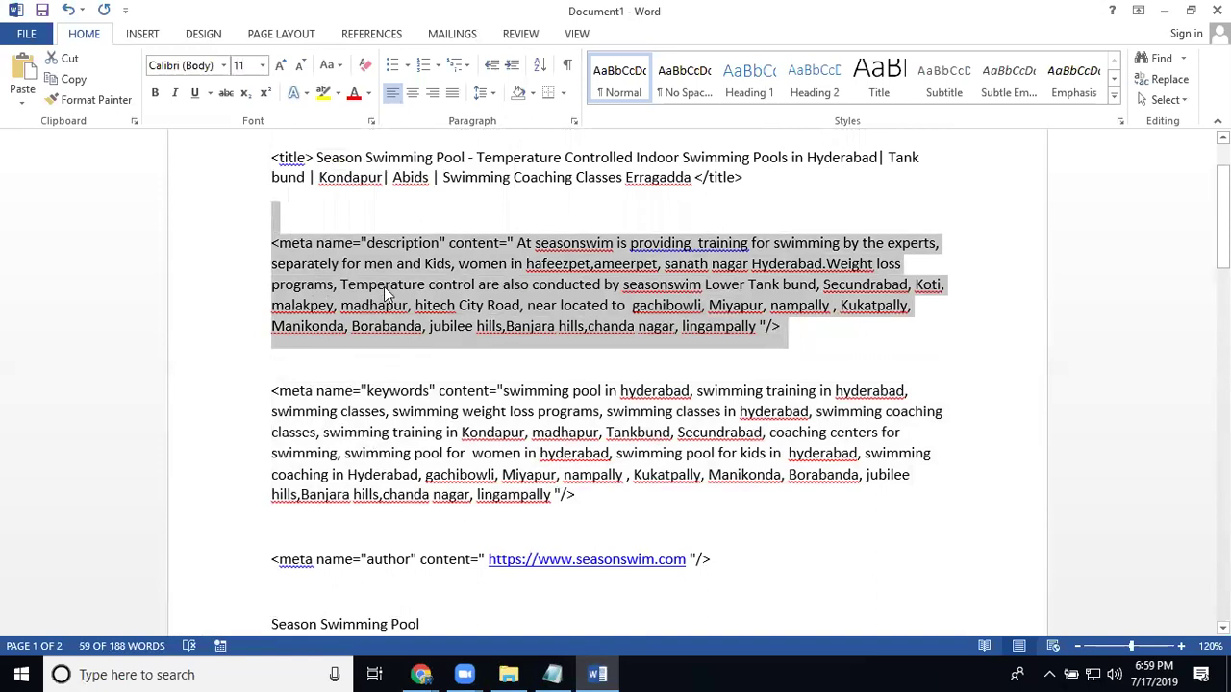
scroll(668, 321, up, 2)
drag(764, 288, 218, 239)
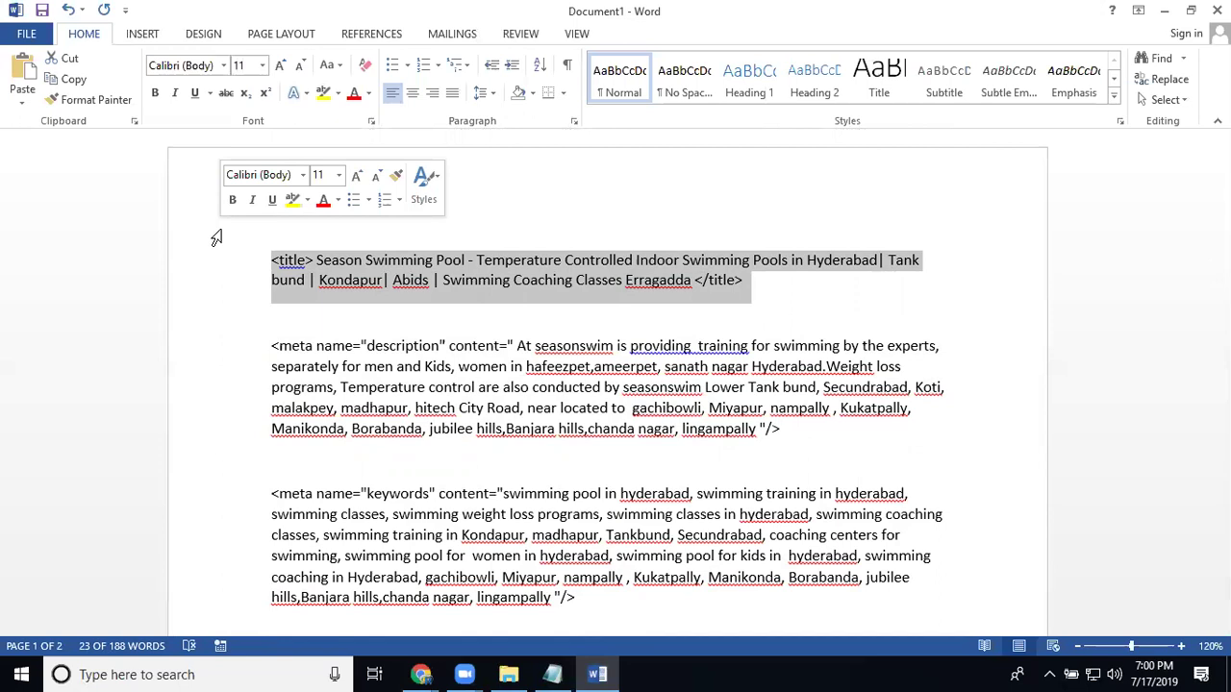
scroll(217, 239, down, 12)
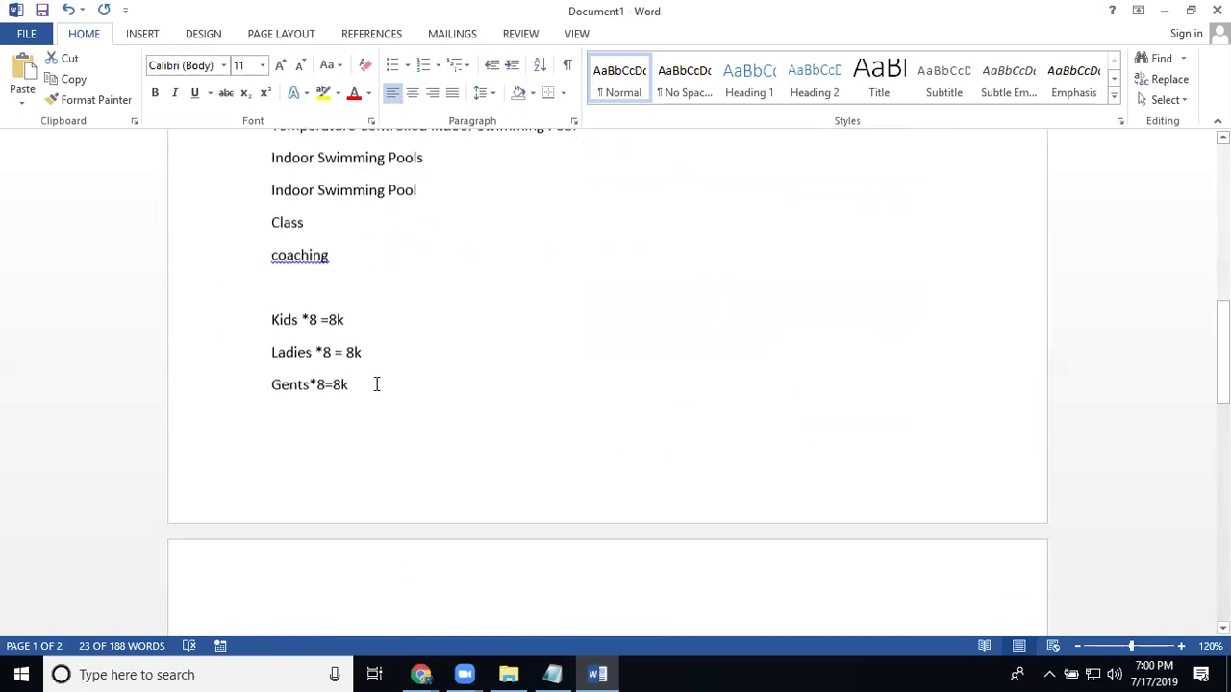
scroll(390, 376, down, 5)
Type '500 keywords' on a new line beneath the 320 keywords total.
click(450, 388)
key(Return)
text(500 )
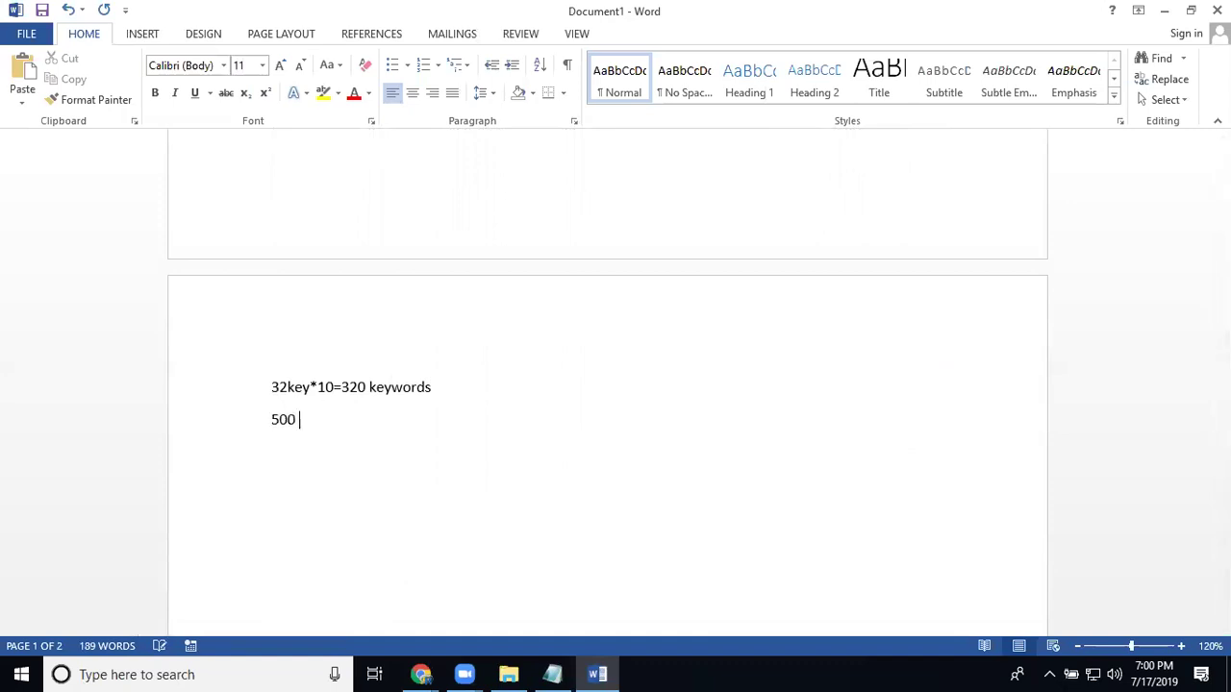
text(keywords)
key(Return)
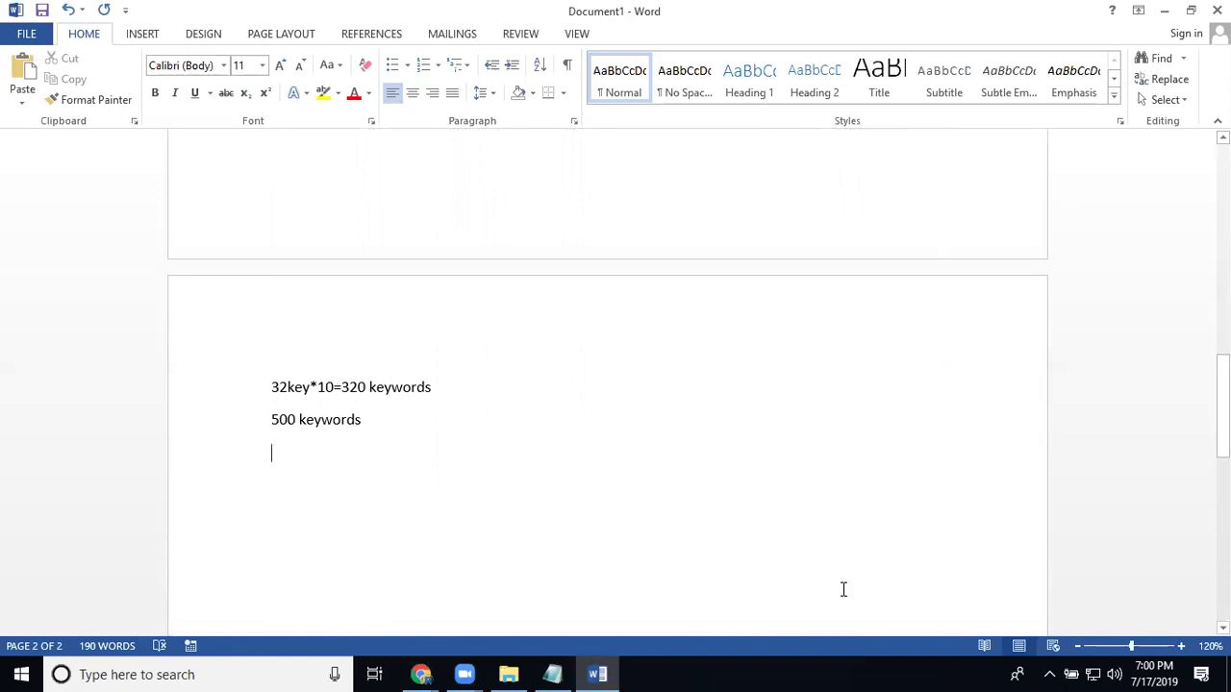